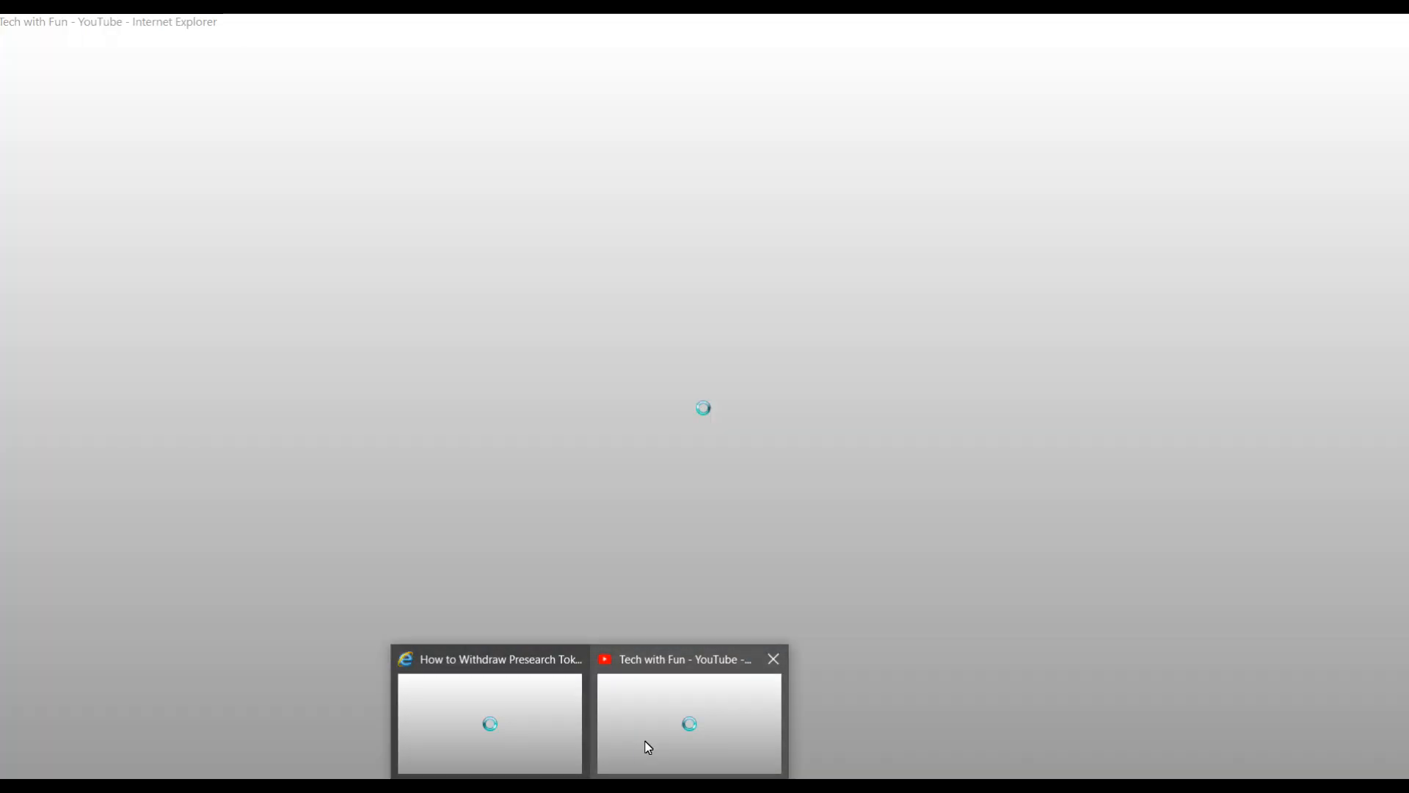
Switch to Internet Explorer to view the Tech with Fun channel's video list, and return to ArcMap
left_click(646, 742)
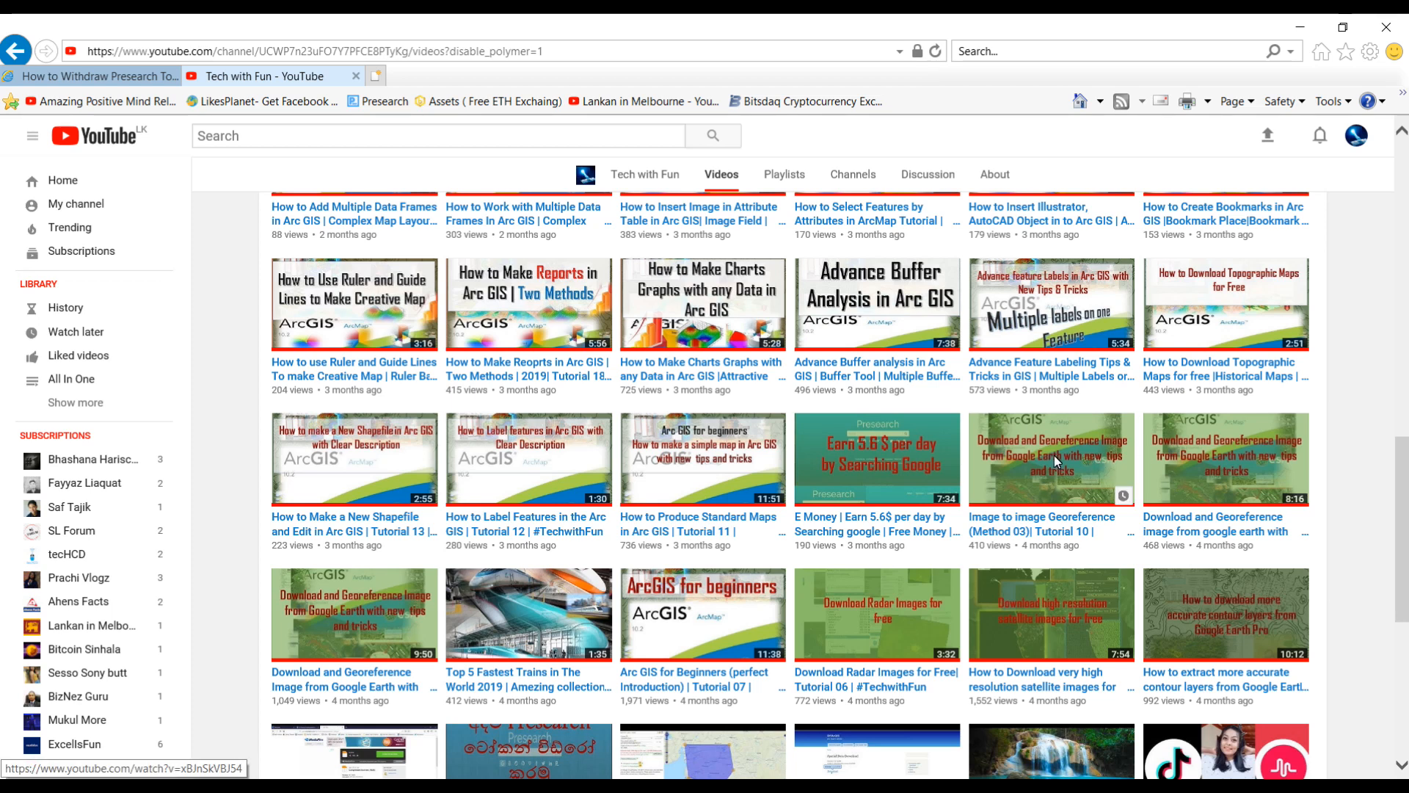
left_click(1296, 26)
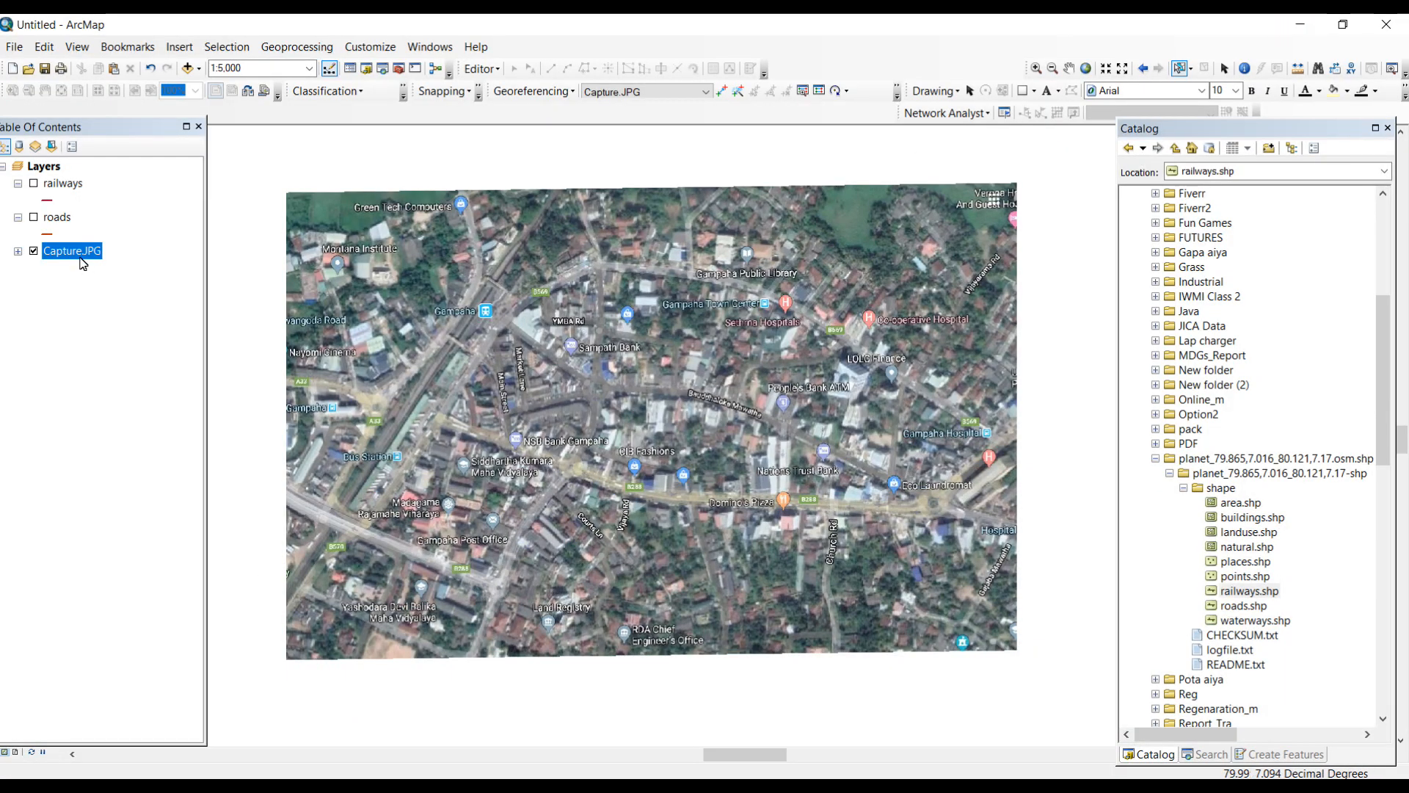
Display the roads layer over the Capture.JPG image to compare them, and hide it again
left_click(34, 218)
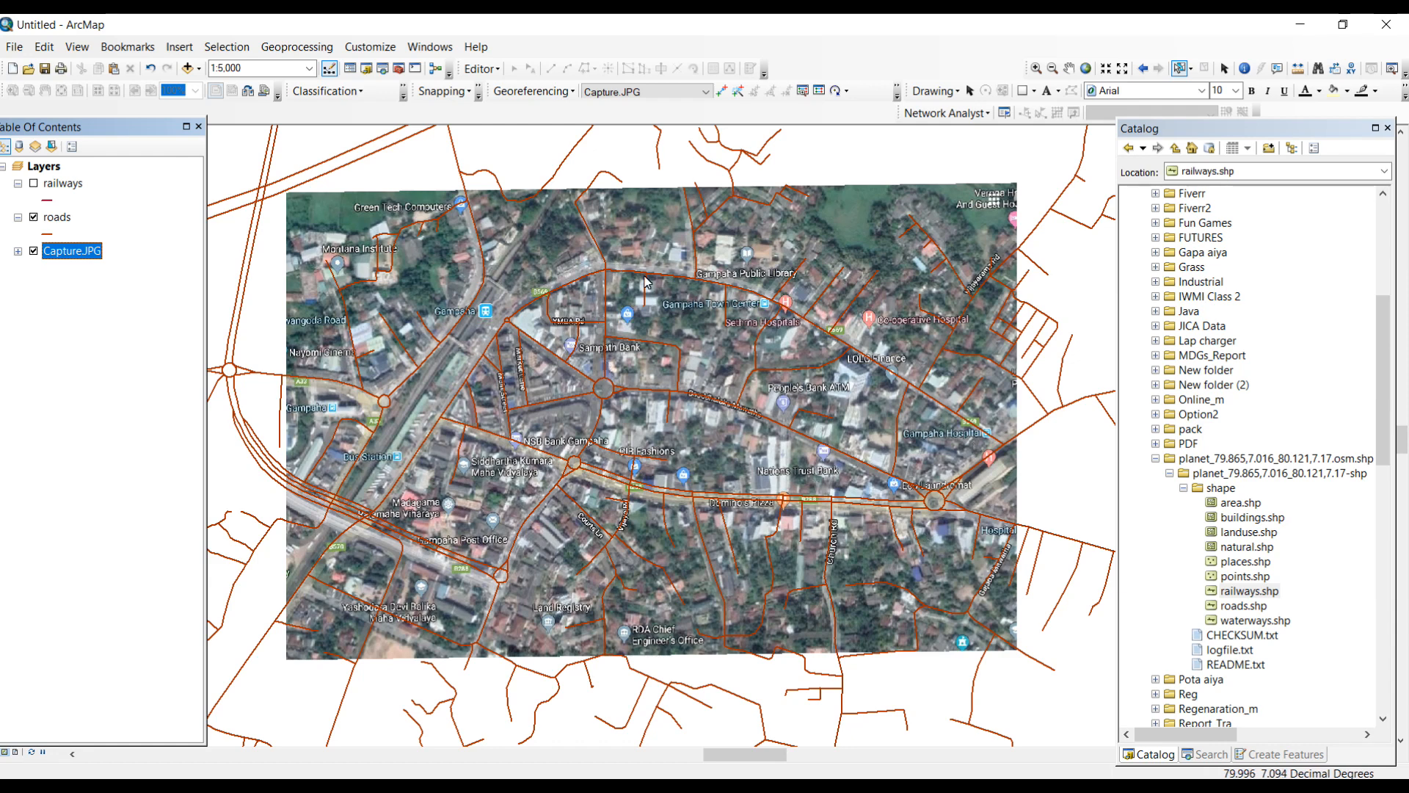
left_click(33, 218)
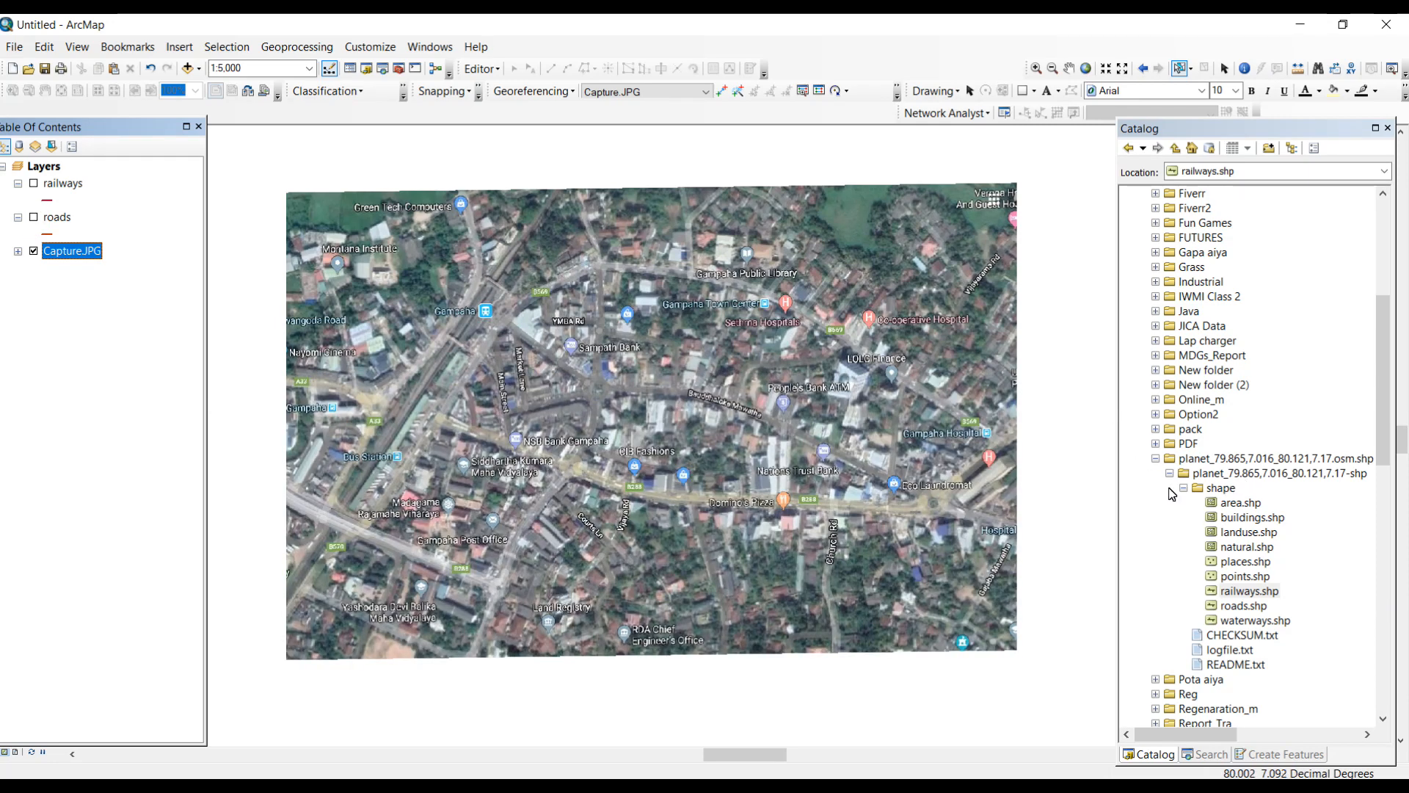
Start a new shapefile in the shape folder, named Building, with the Polygon feature type
left_click(1218, 489)
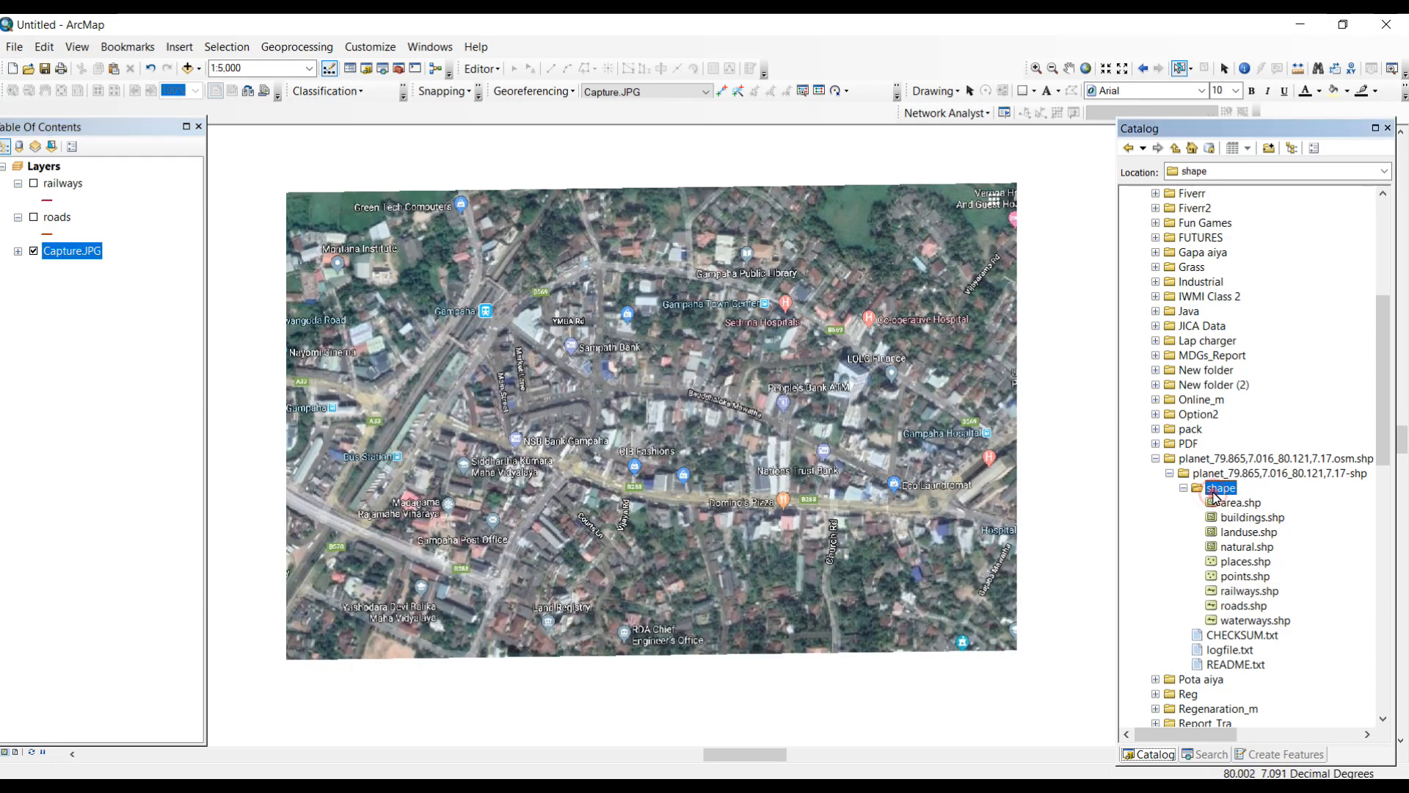
right_click(1214, 496)
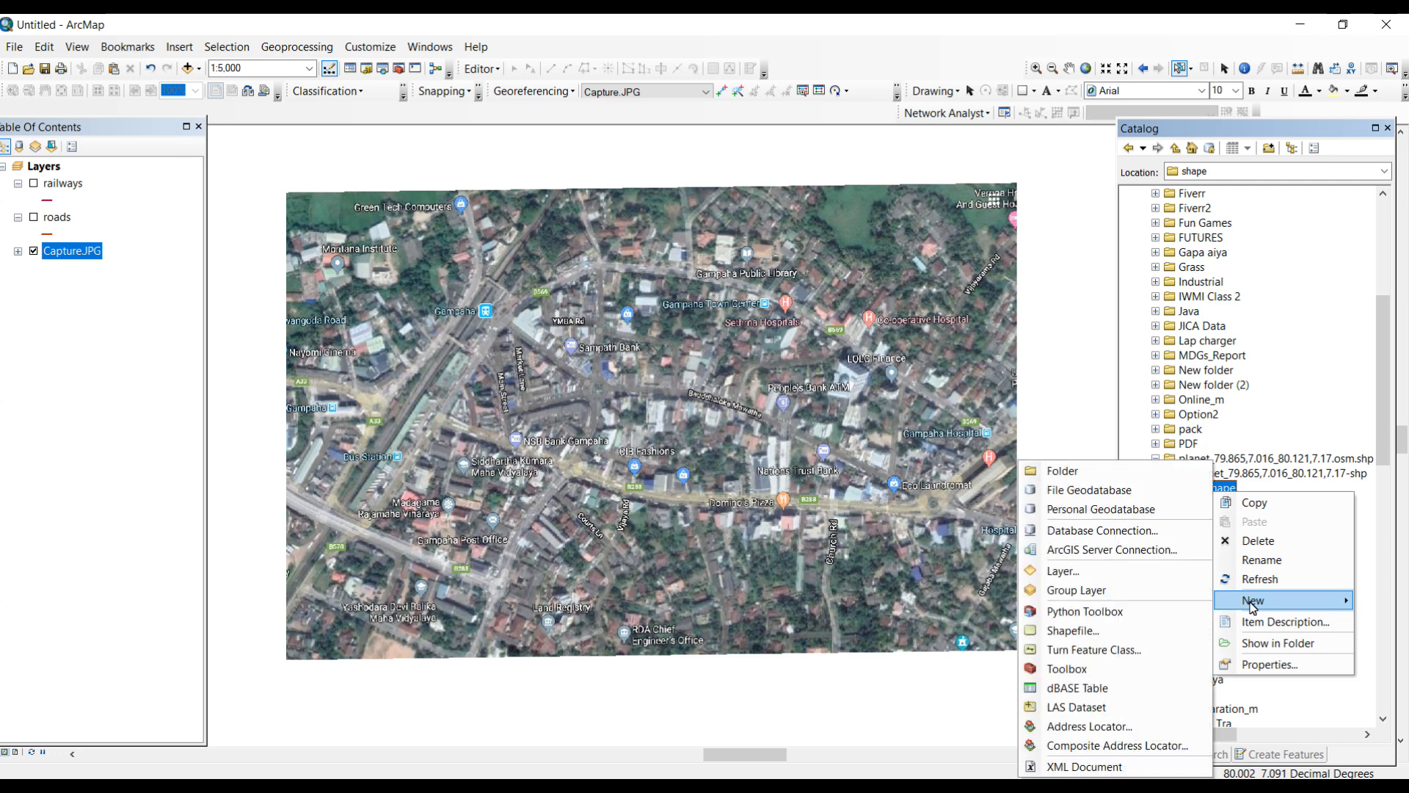
left_click(1302, 429)
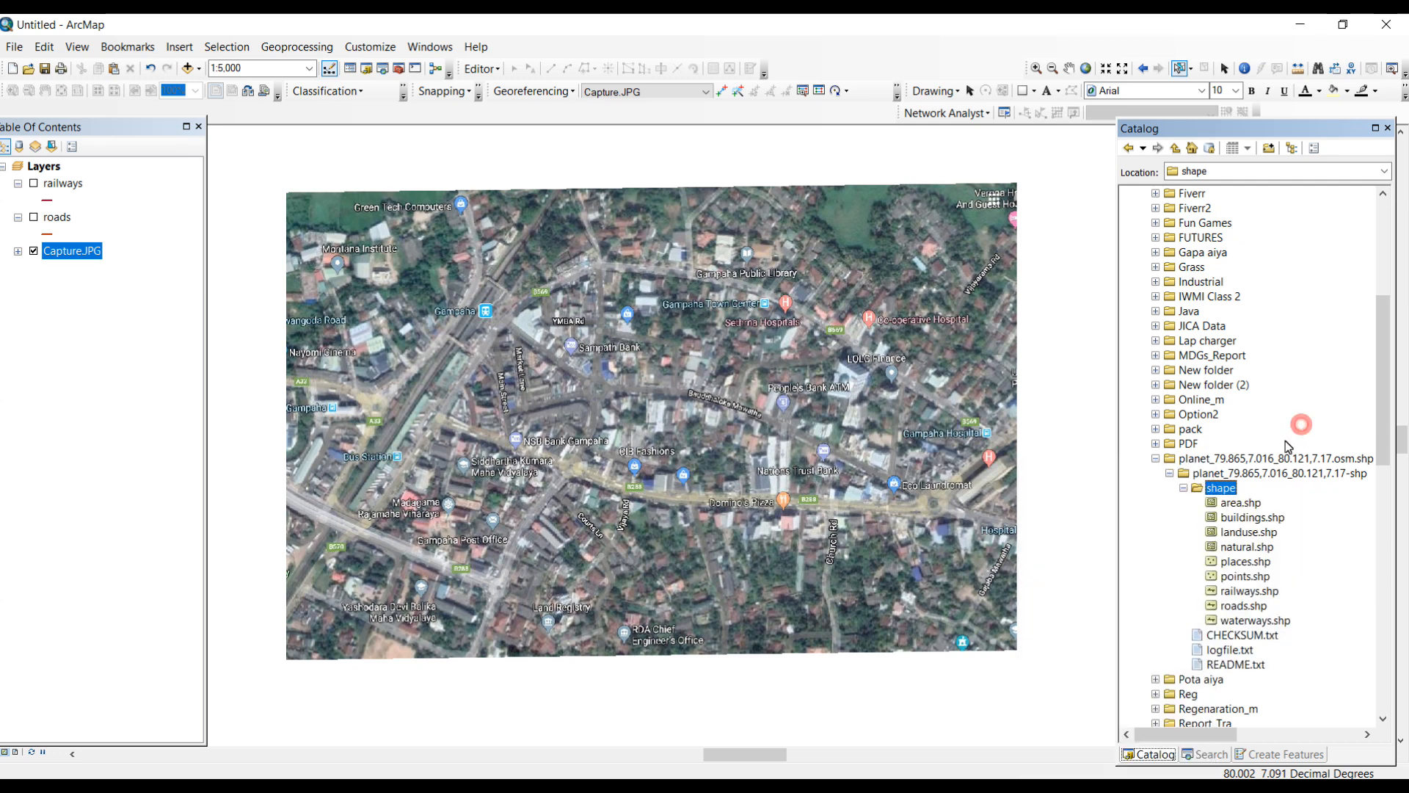
right_click(1214, 493)
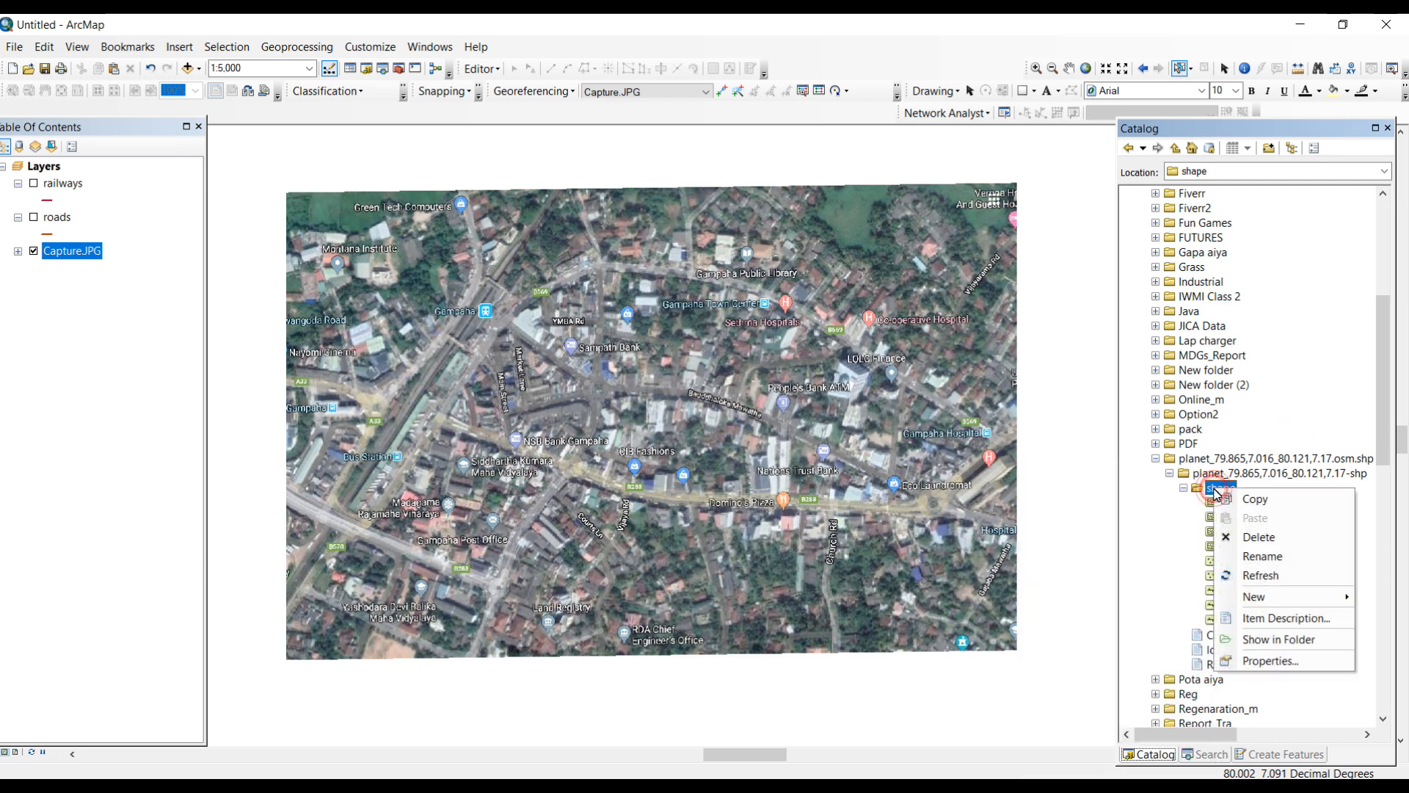
mouse_move(1262, 596)
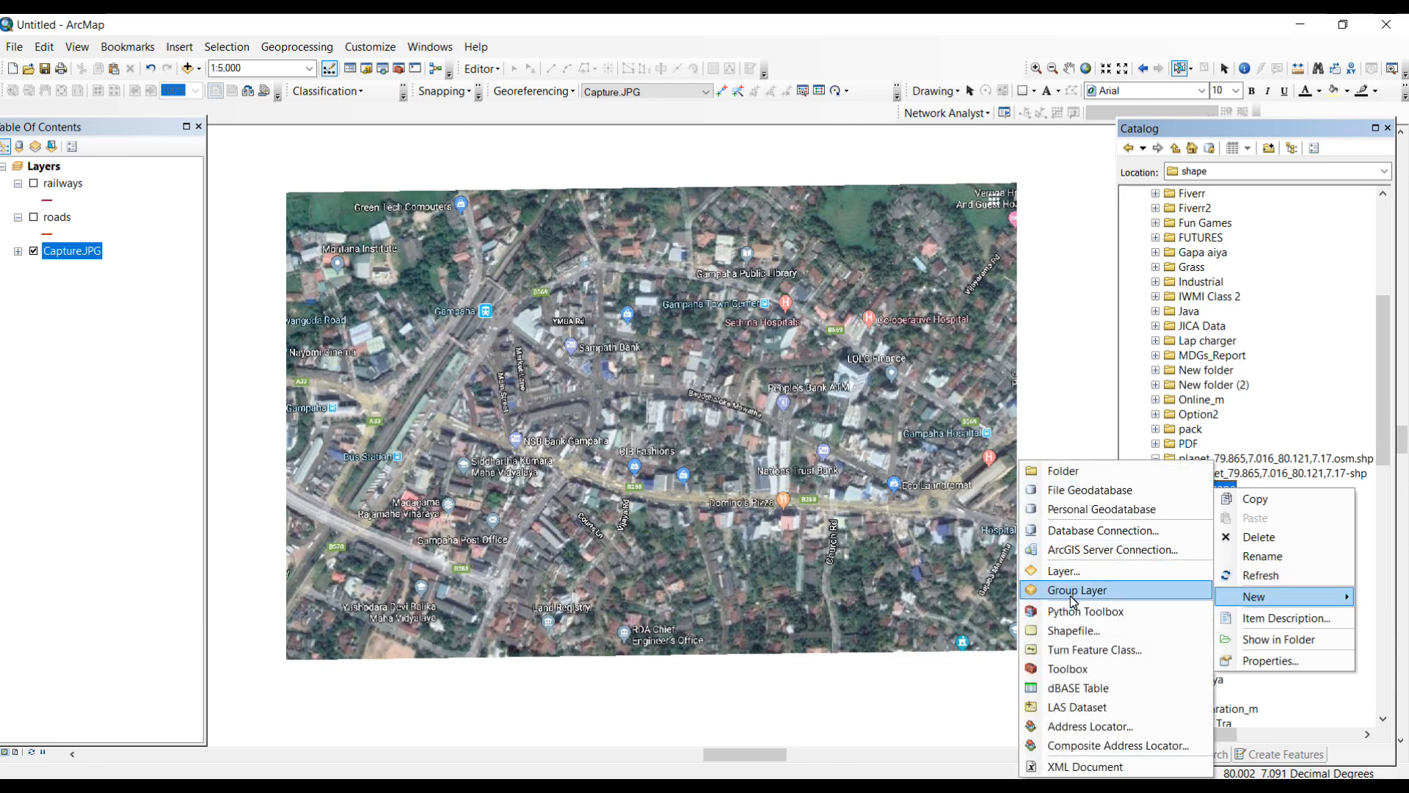
left_click(1072, 630)
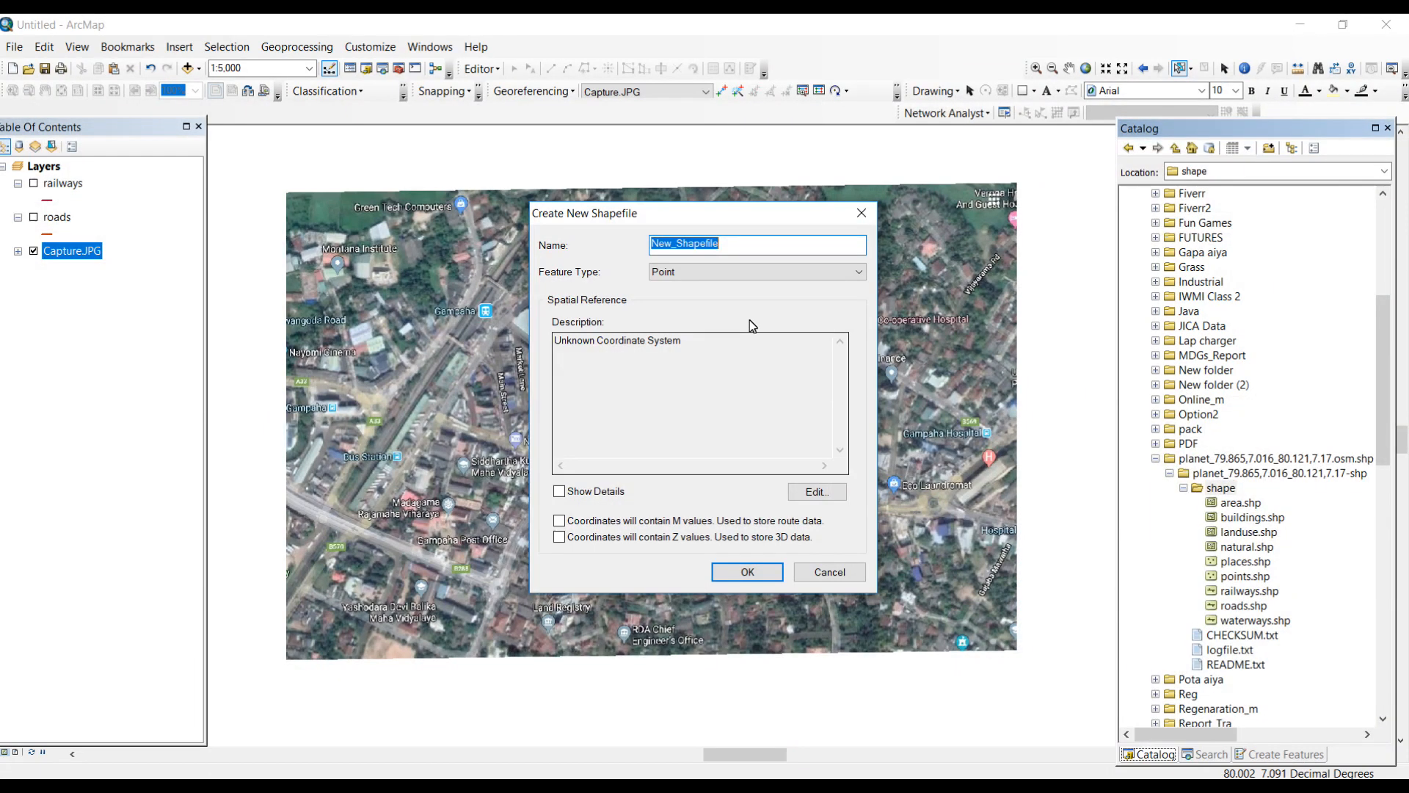
key("BackSpace")
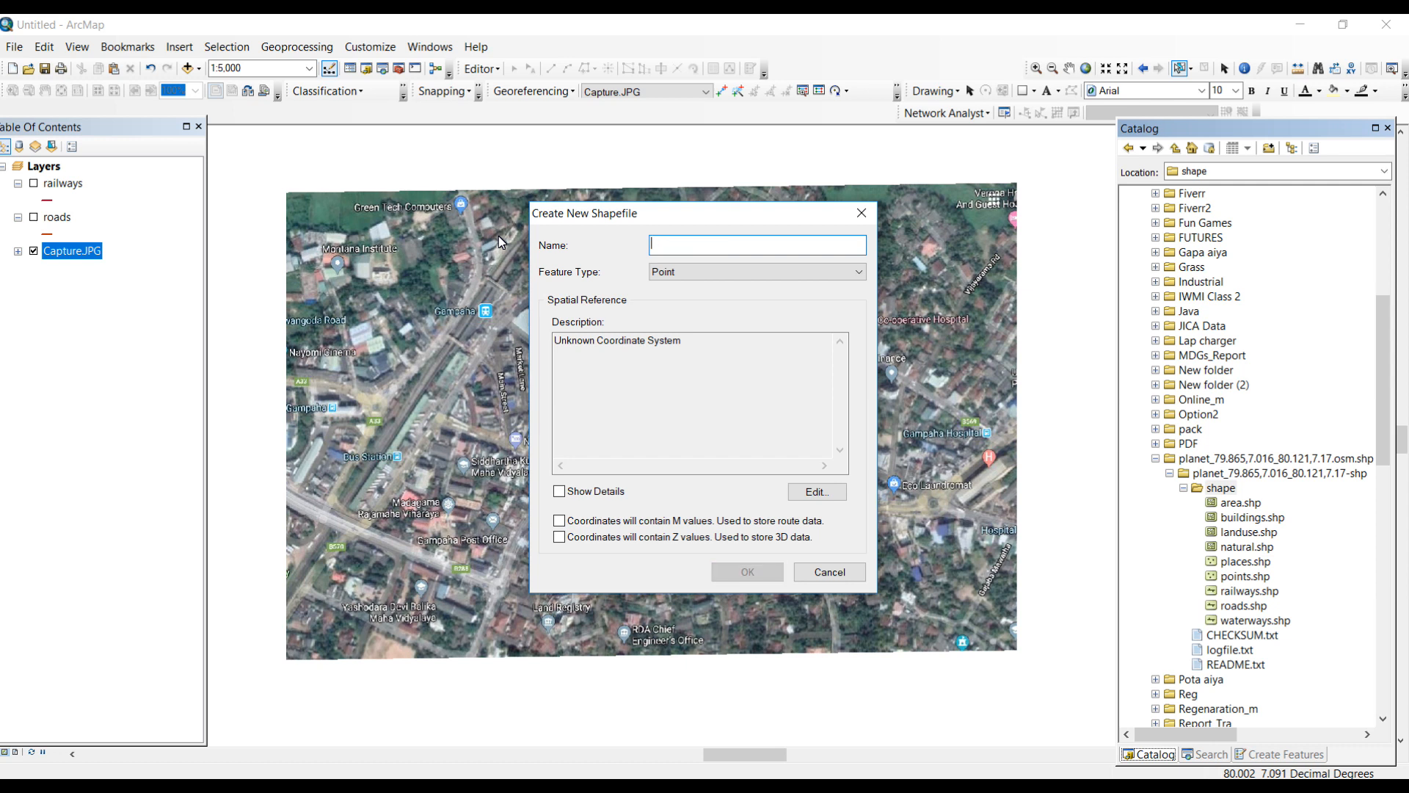
type("Bu")
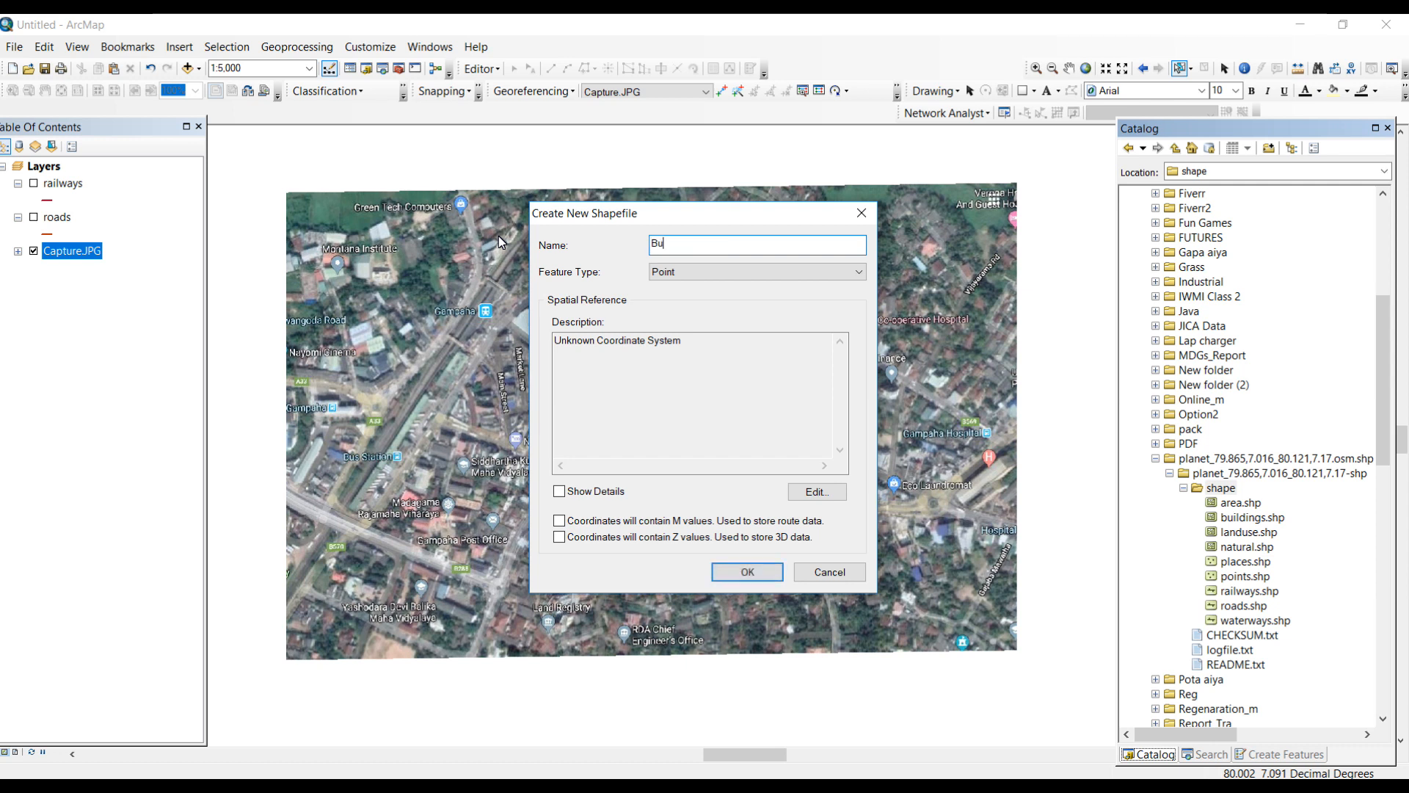
type("ilding")
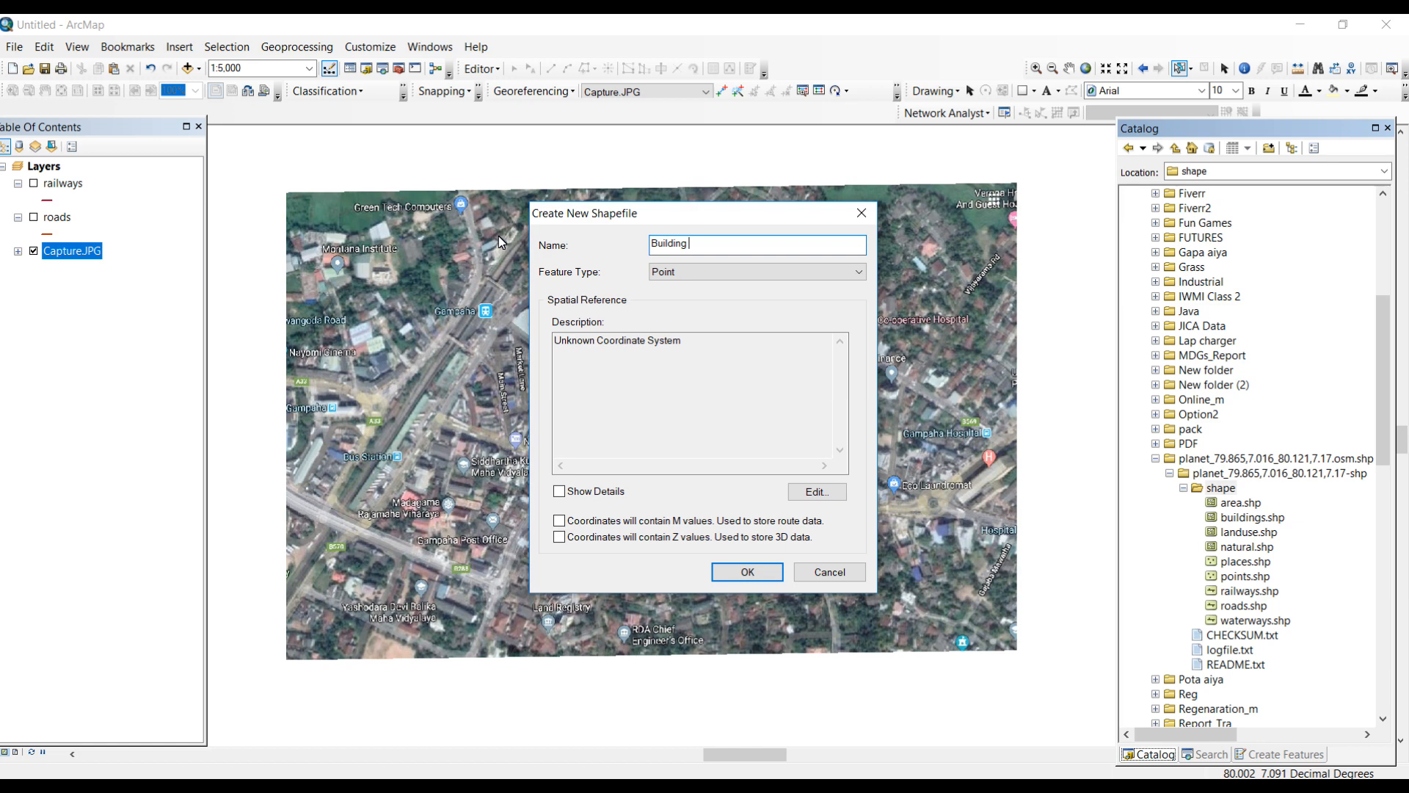
left_click(686, 275)
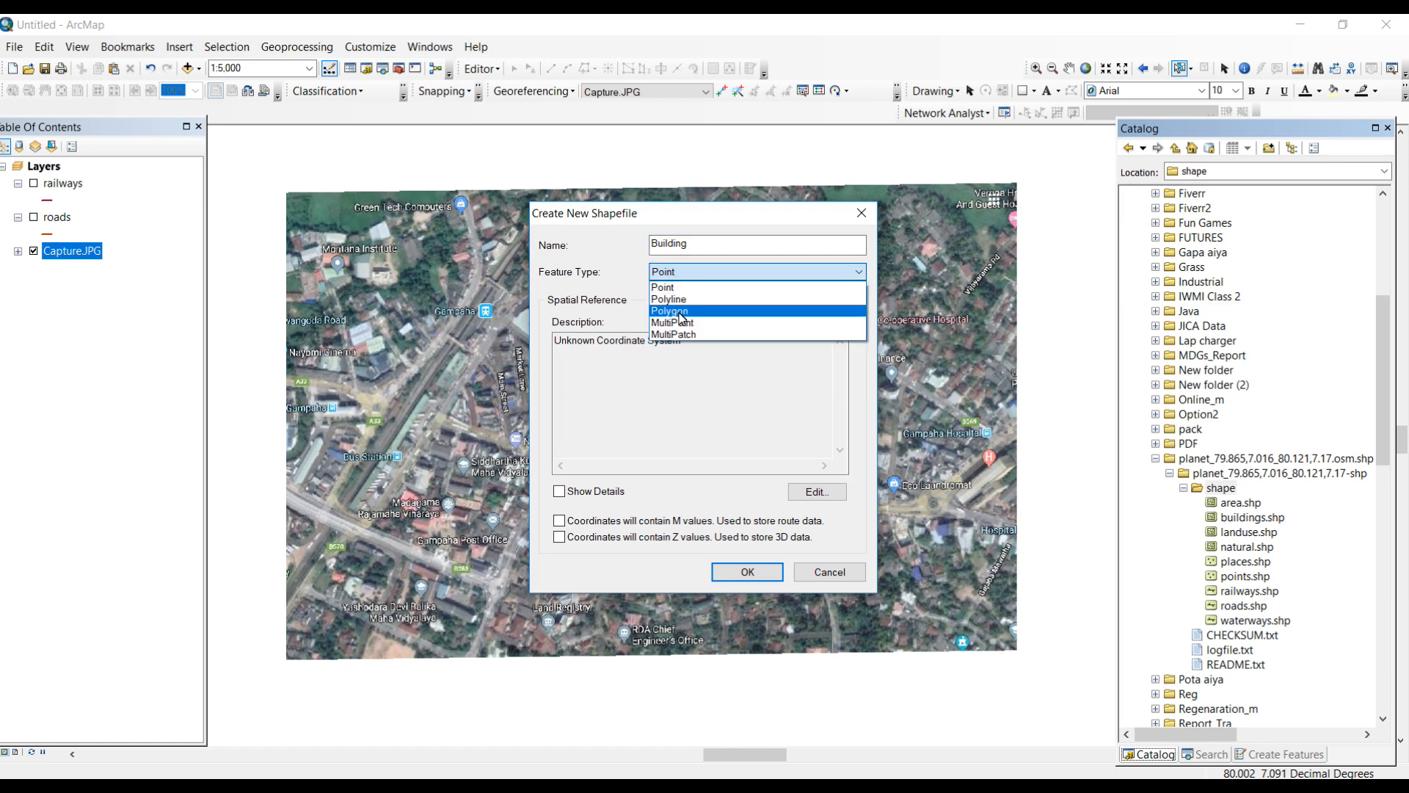
left_click(681, 317)
Assign the GCS_WGS_1984 coordinate system to the new shapefile and create it
left_click(811, 492)
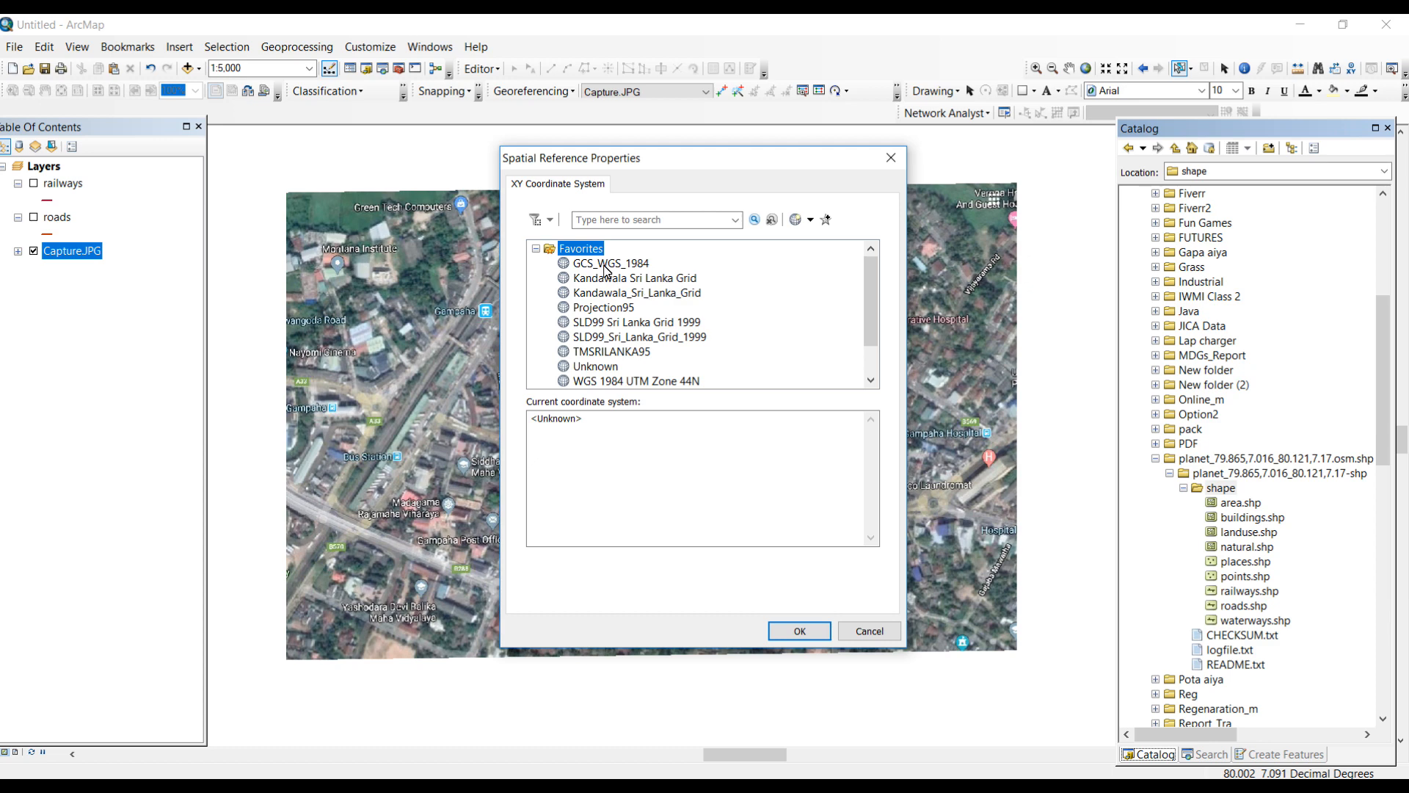
left_click(604, 264)
left_click(802, 630)
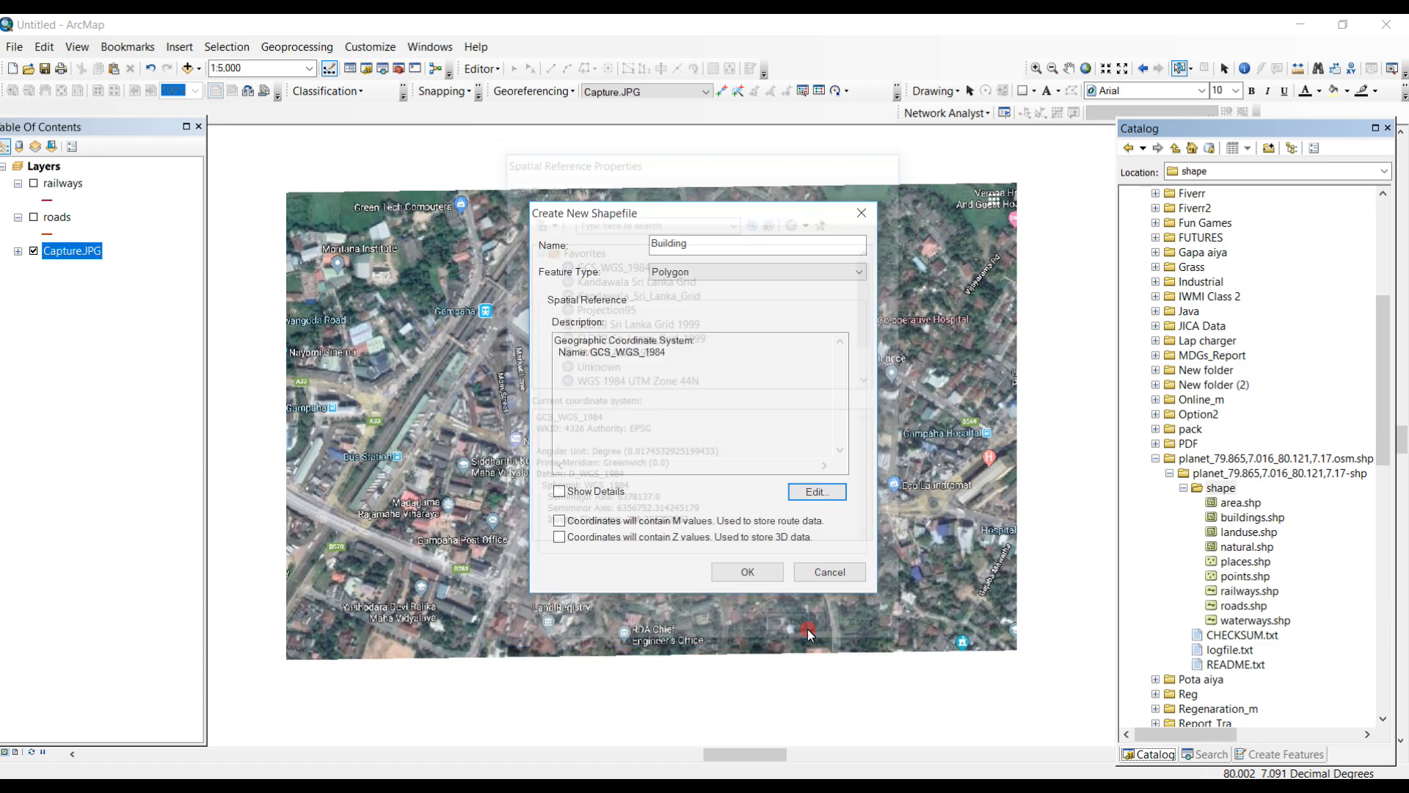
left_click(745, 573)
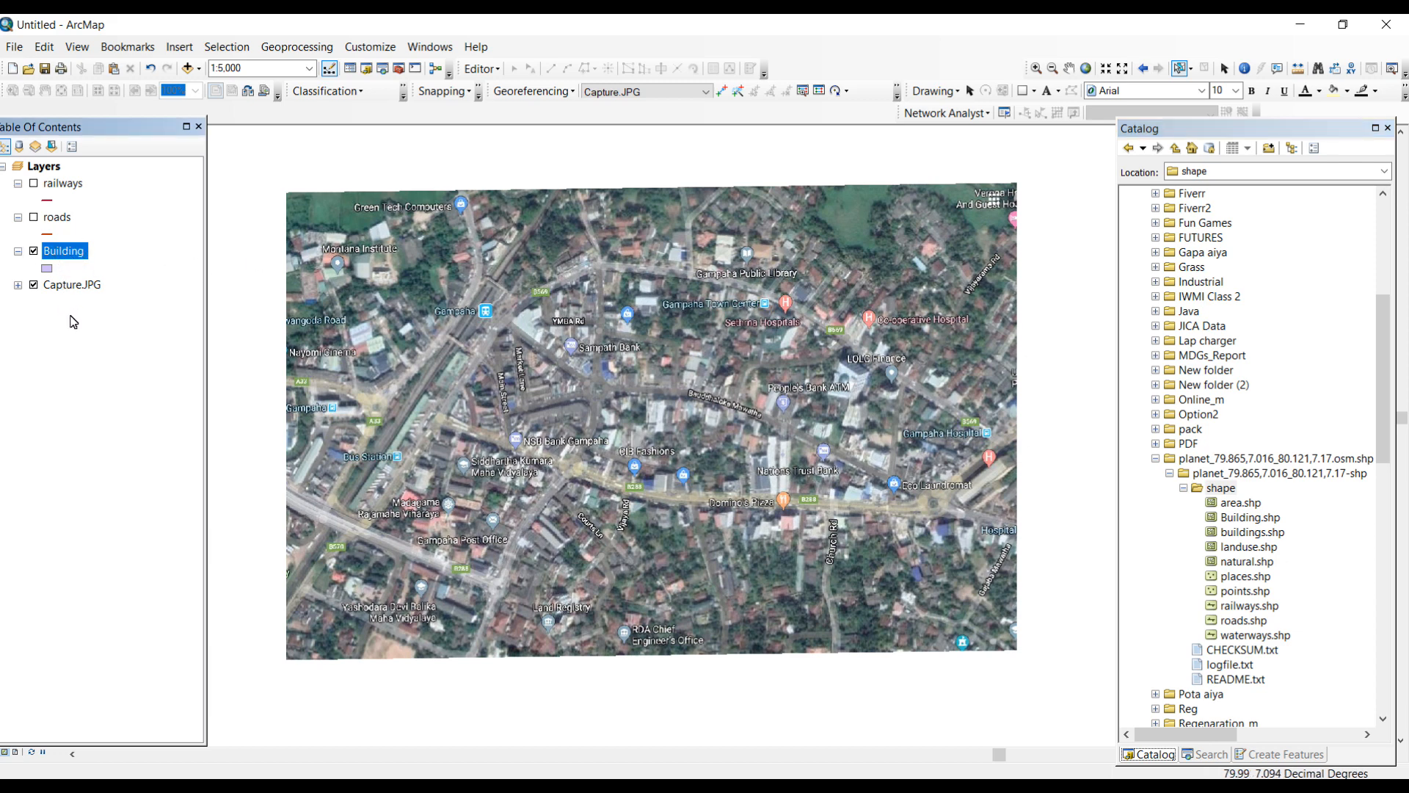
Start an editing session on the Building layer
right_click(69, 252)
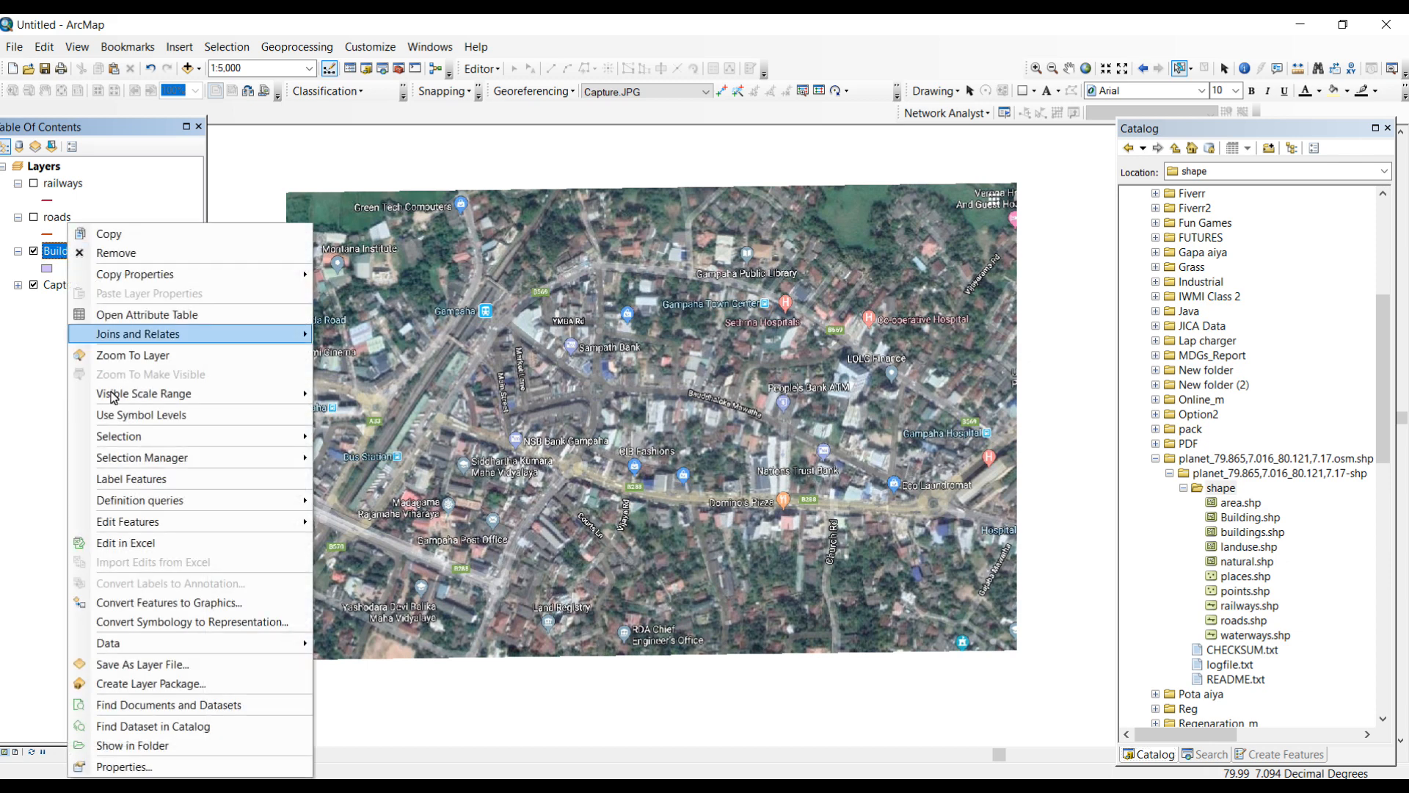
mouse_move(117, 522)
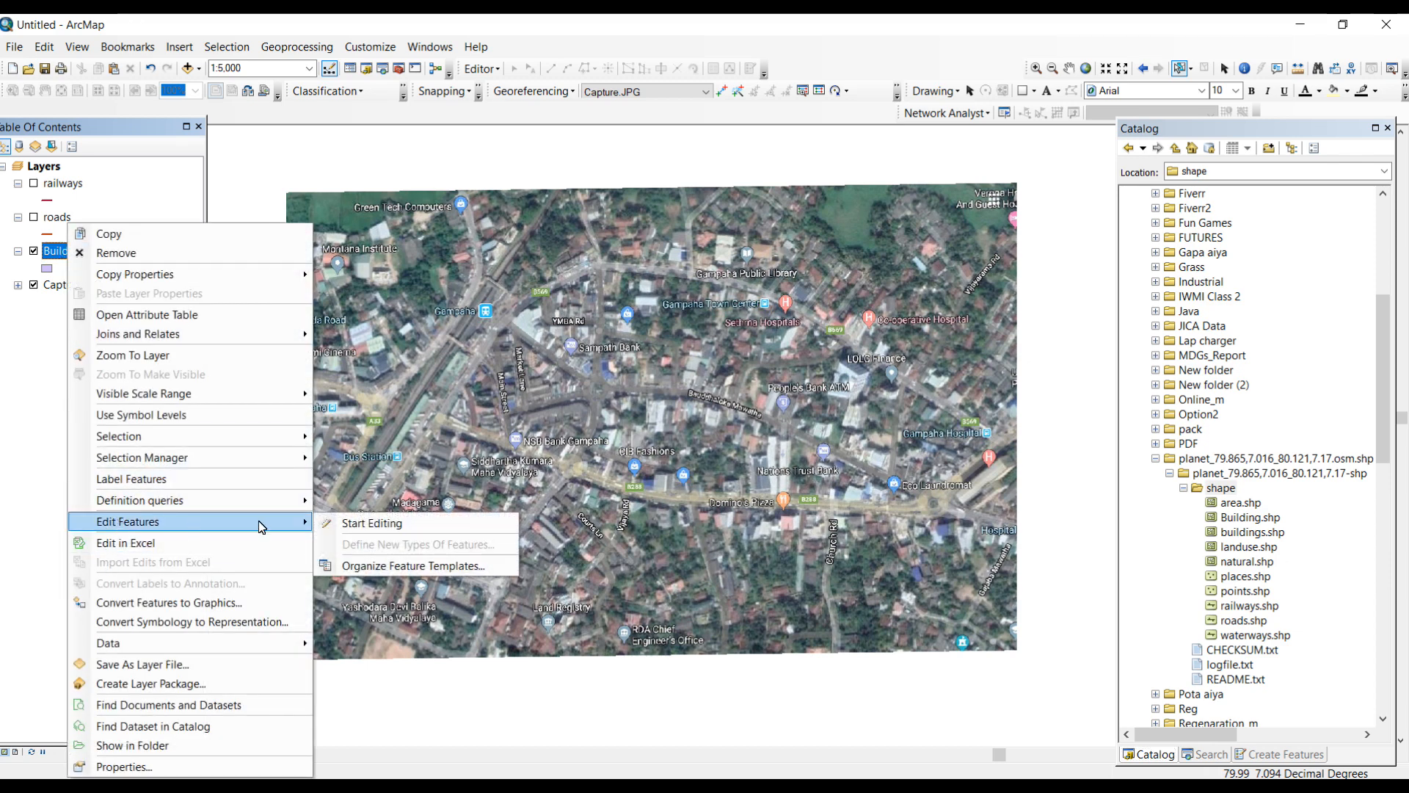
left_click(389, 521)
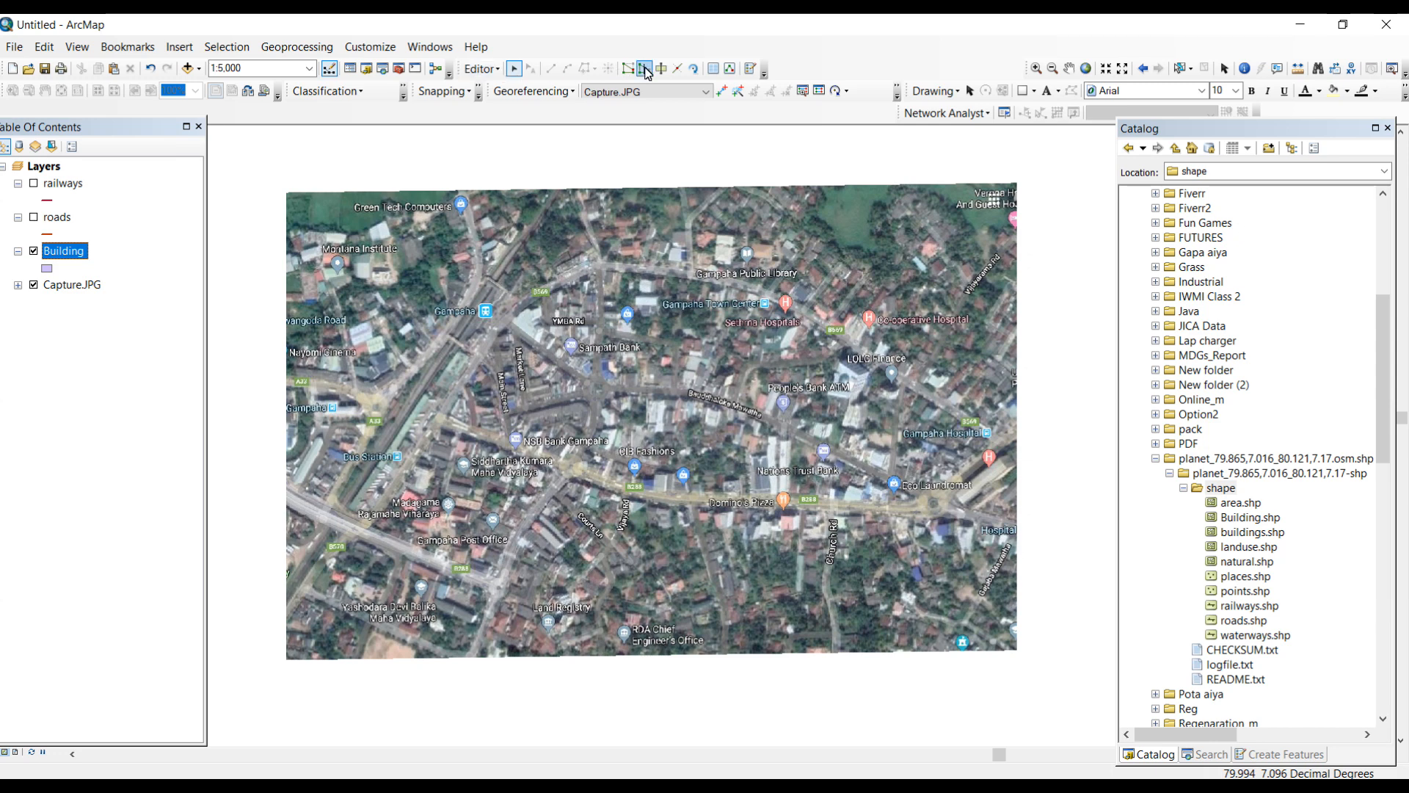
Check in the list of available toolbars whether the Editor toolbar is enabled
left_click(863, 51)
right_click(863, 52)
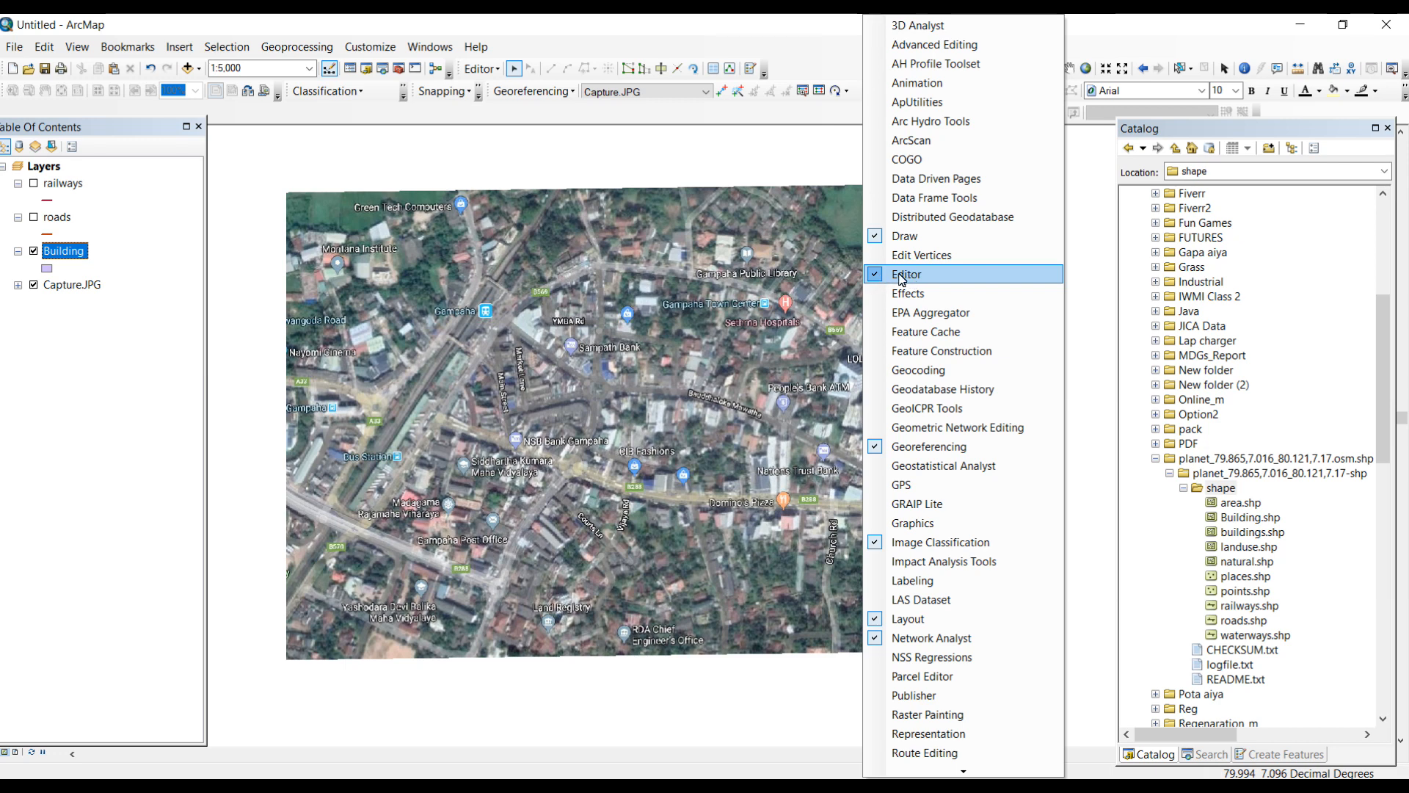
left_click(809, 53)
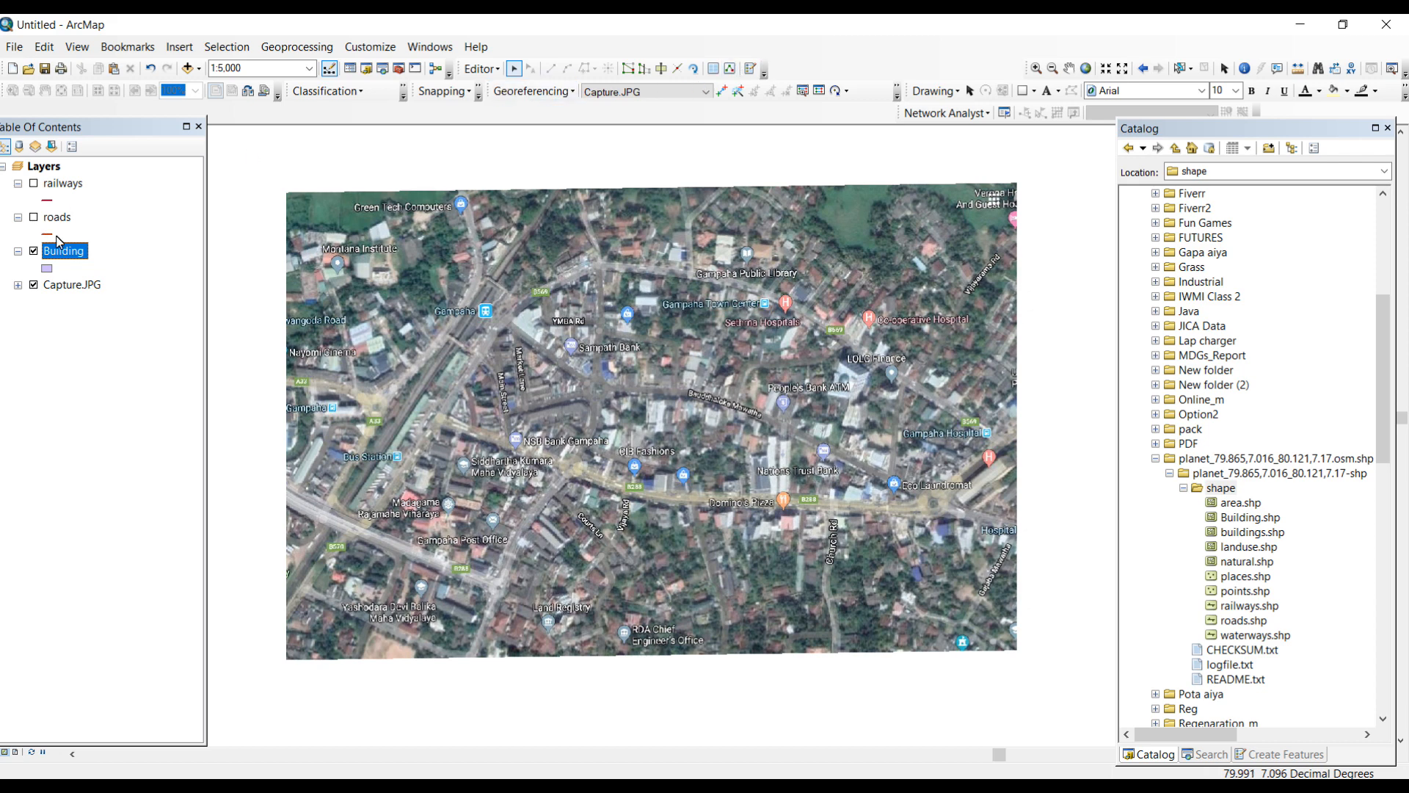
Using the Building template and Polygon tool, digitize the green-roofed building just south of the Gampaha railway station marker as a four-corner polygon
left_click(750, 69)
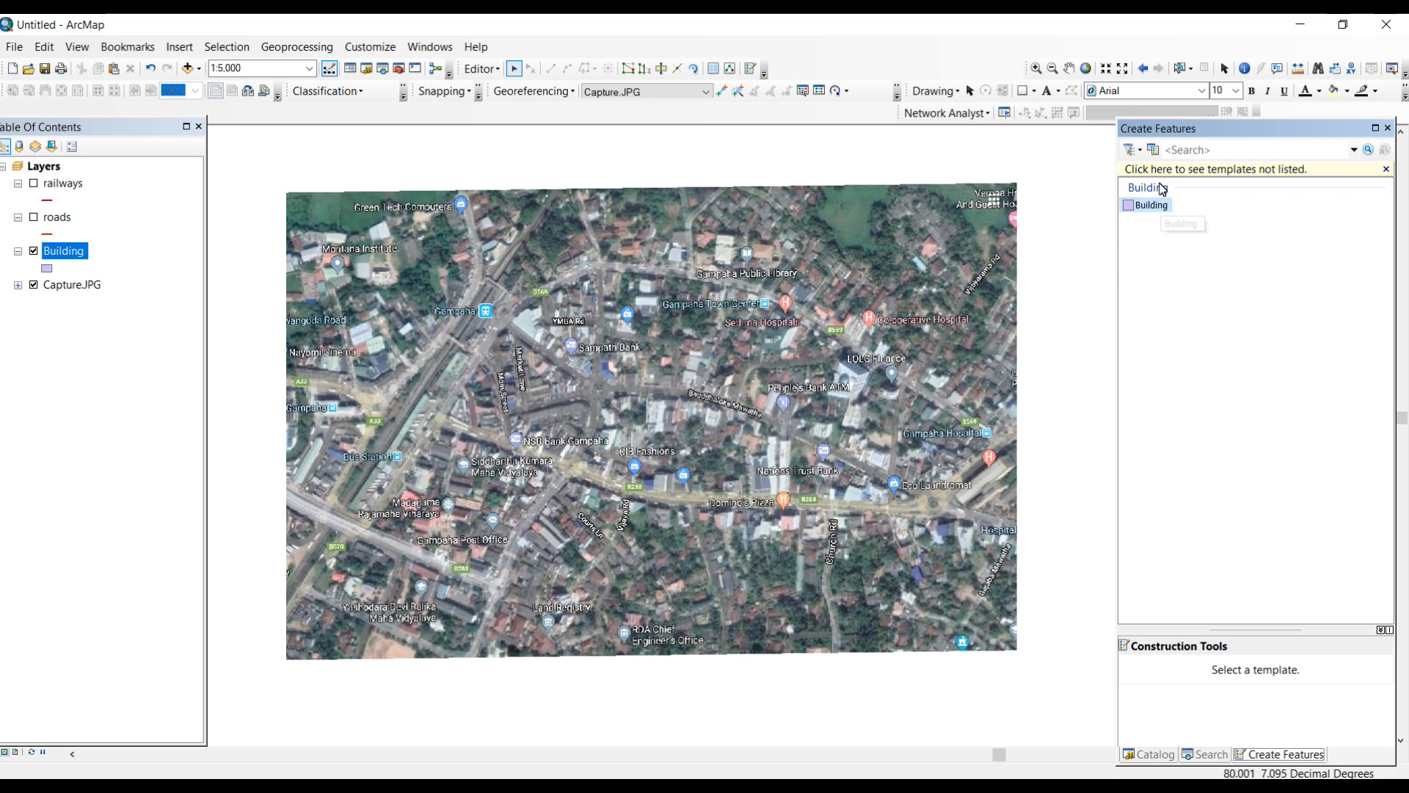
left_click(1155, 207)
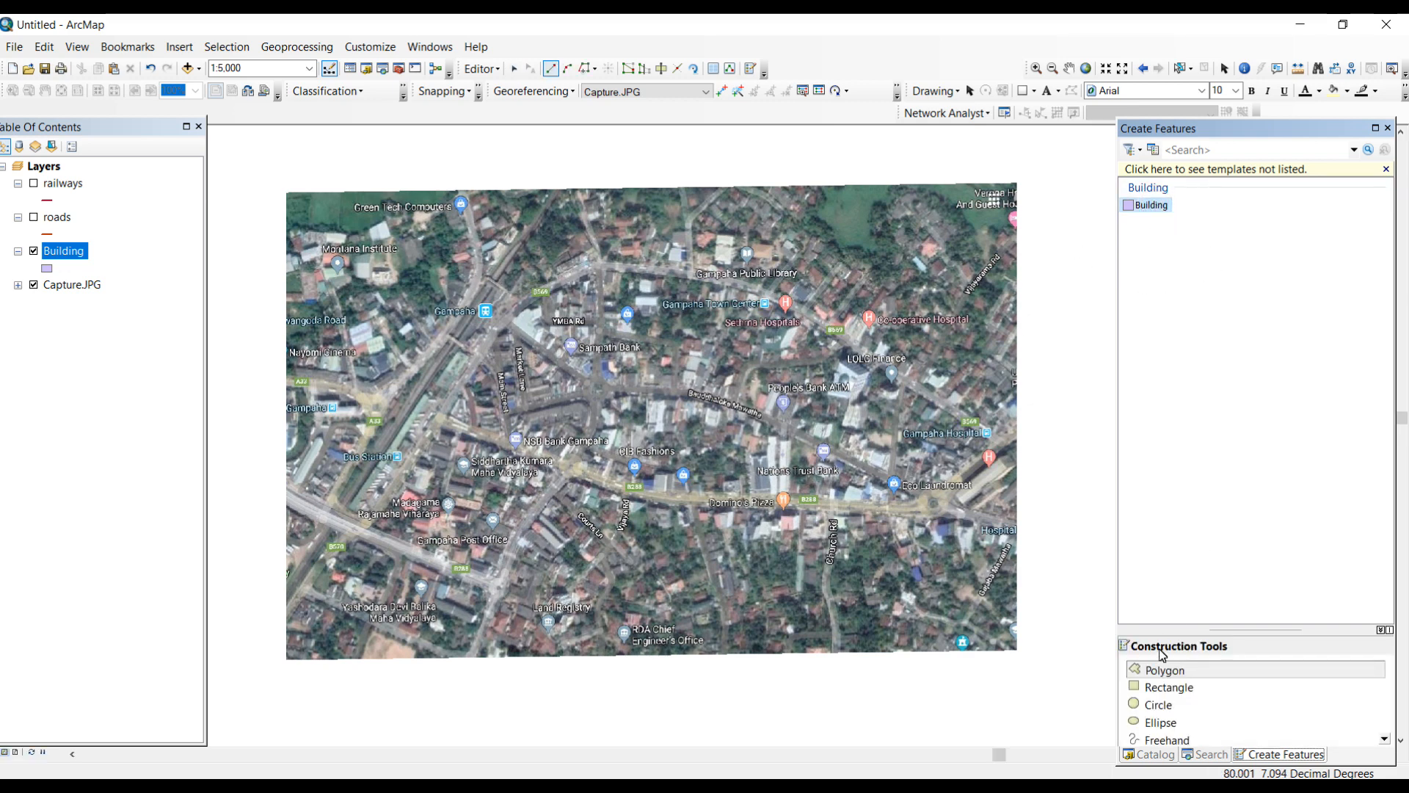
left_click(1161, 674)
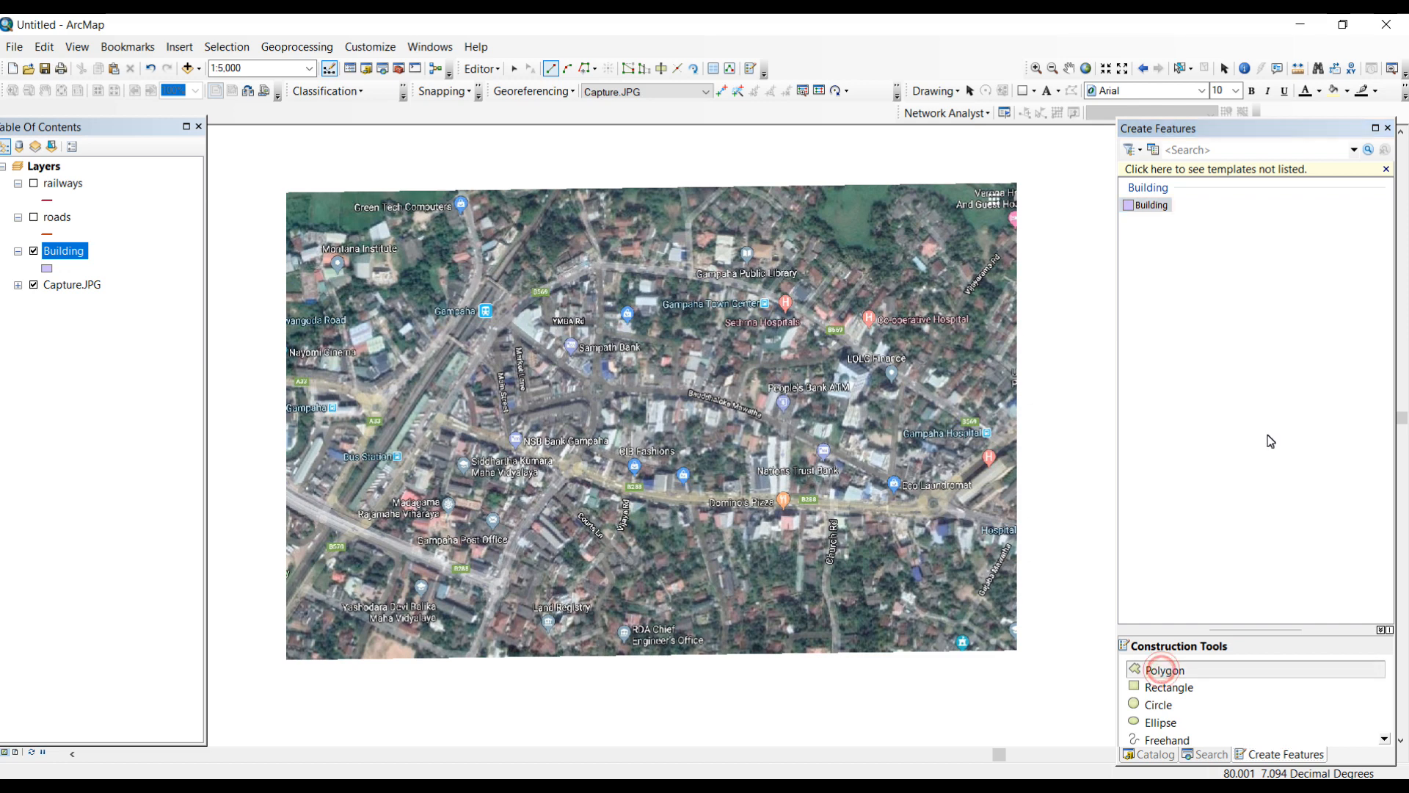
scroll(495, 306, "up", 3)
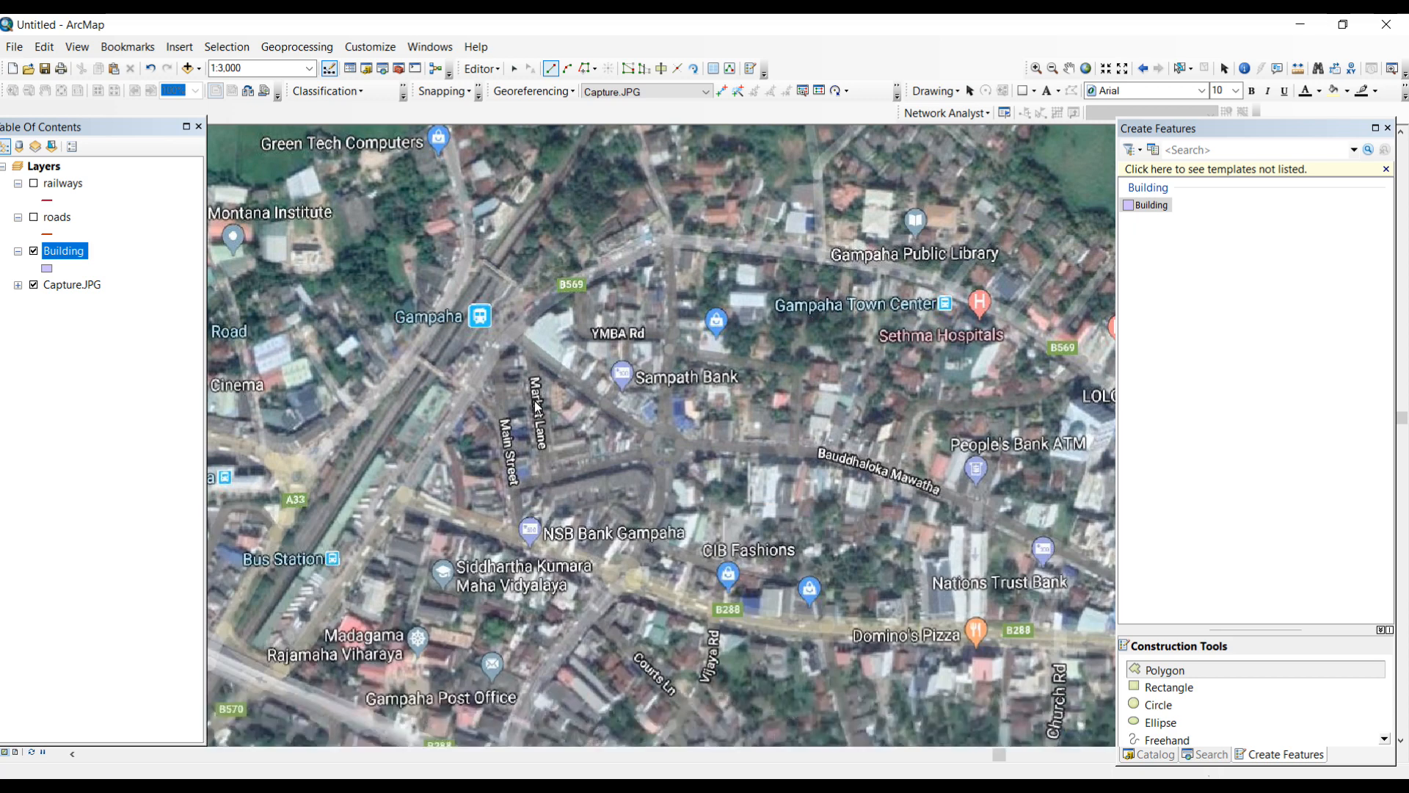
scroll(535, 401, "up", 1)
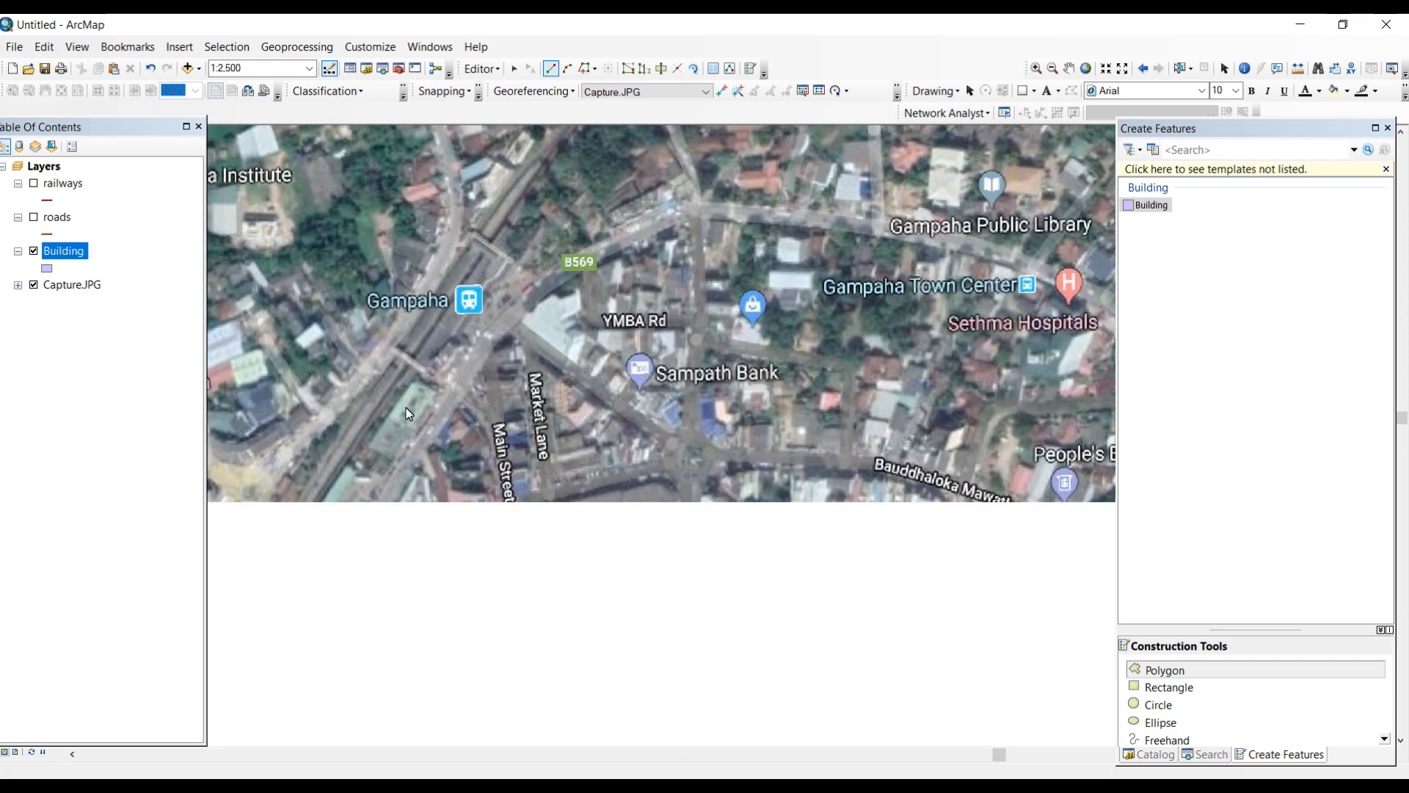
left_click(370, 443)
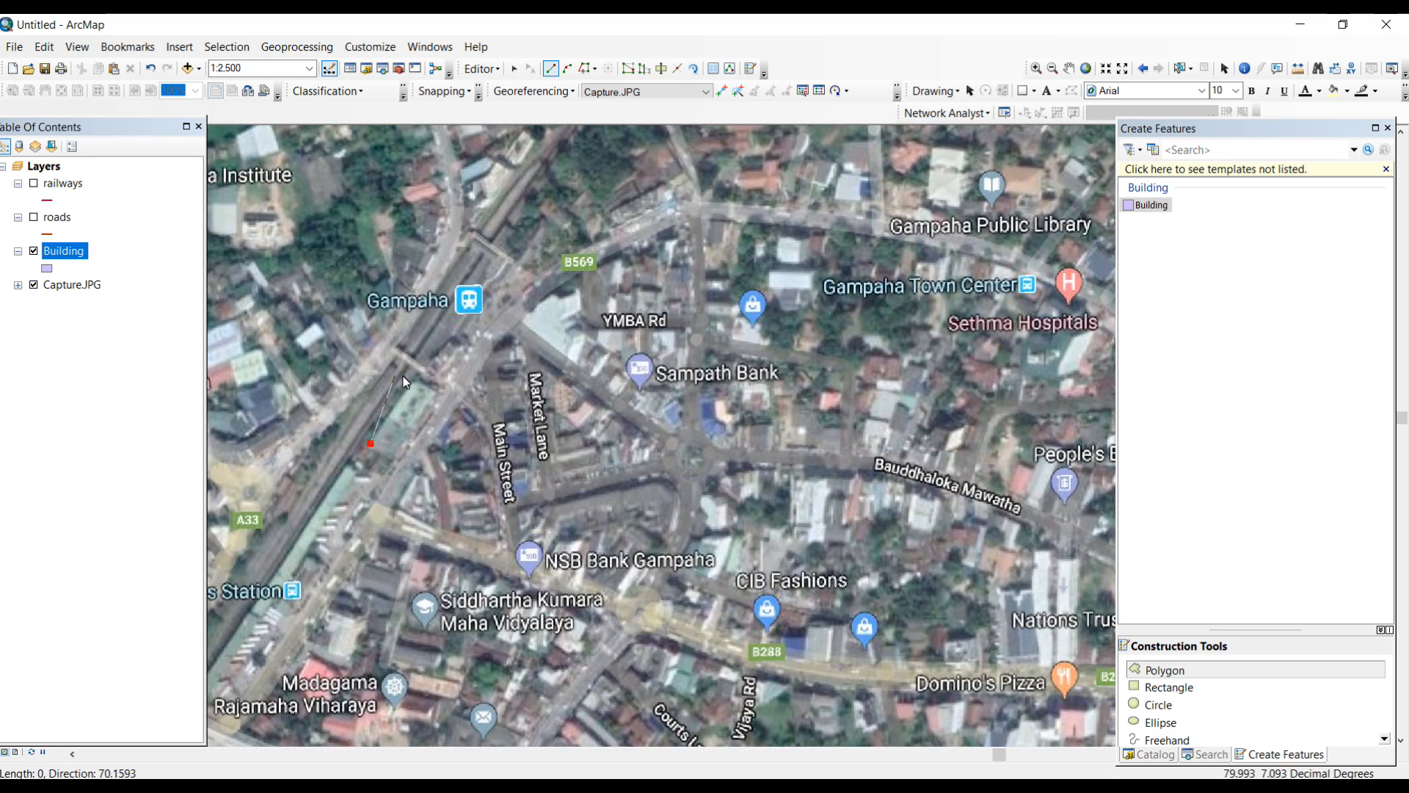
left_click(413, 382)
left_click(436, 398)
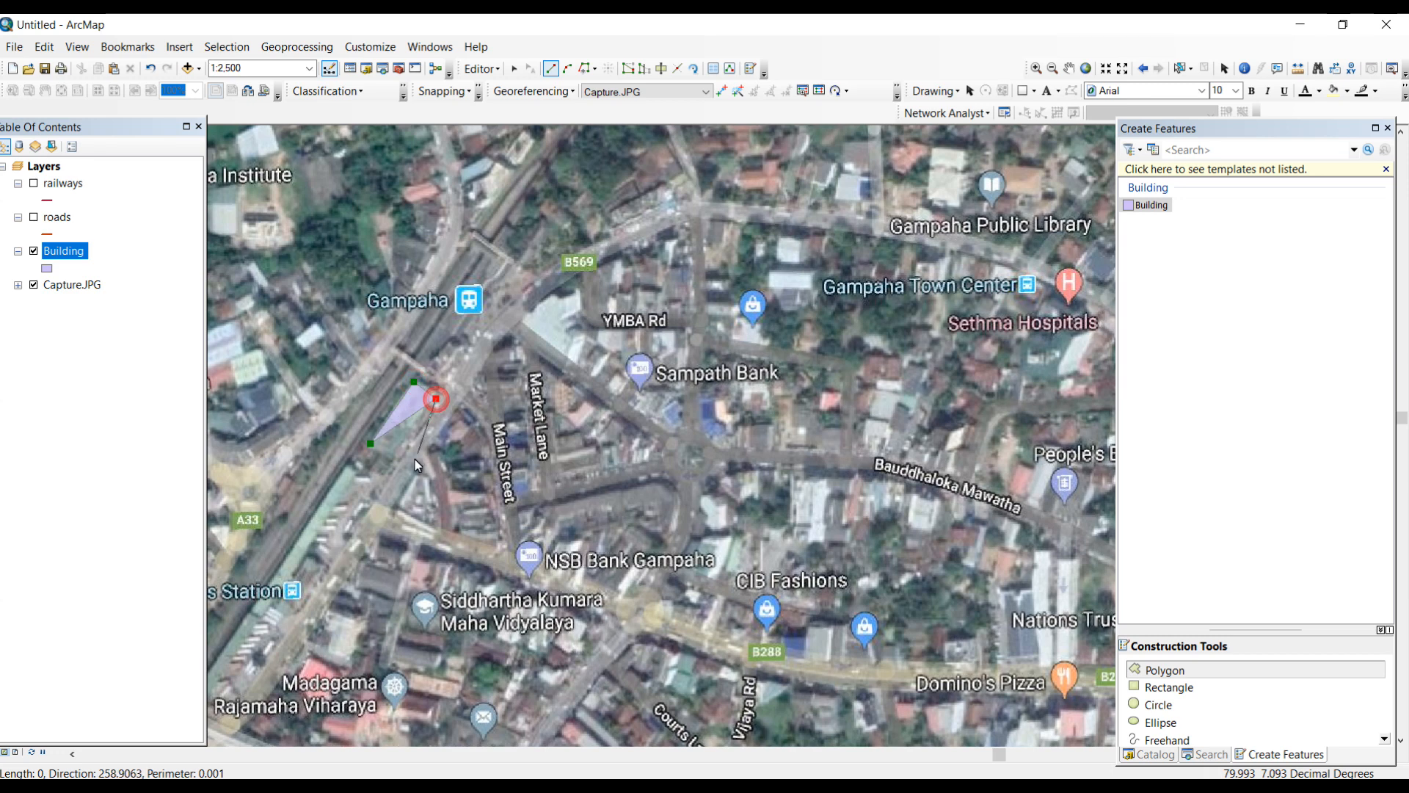
left_click(395, 458)
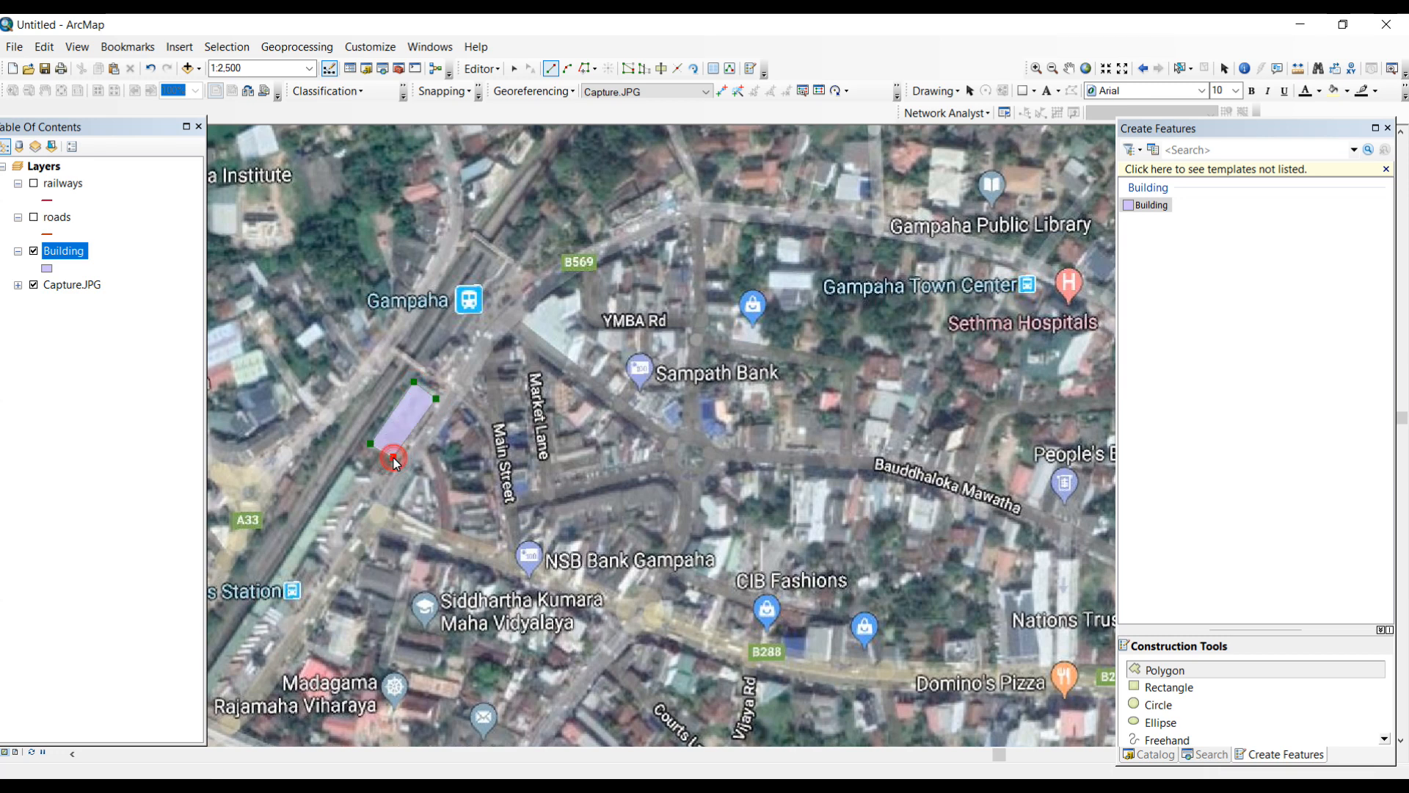
double_click(394, 458)
Digitize the long, narrow green roof beside the Bus Station marker as a four-corner Building polygon
left_click_drag(416, 519, 575, 448)
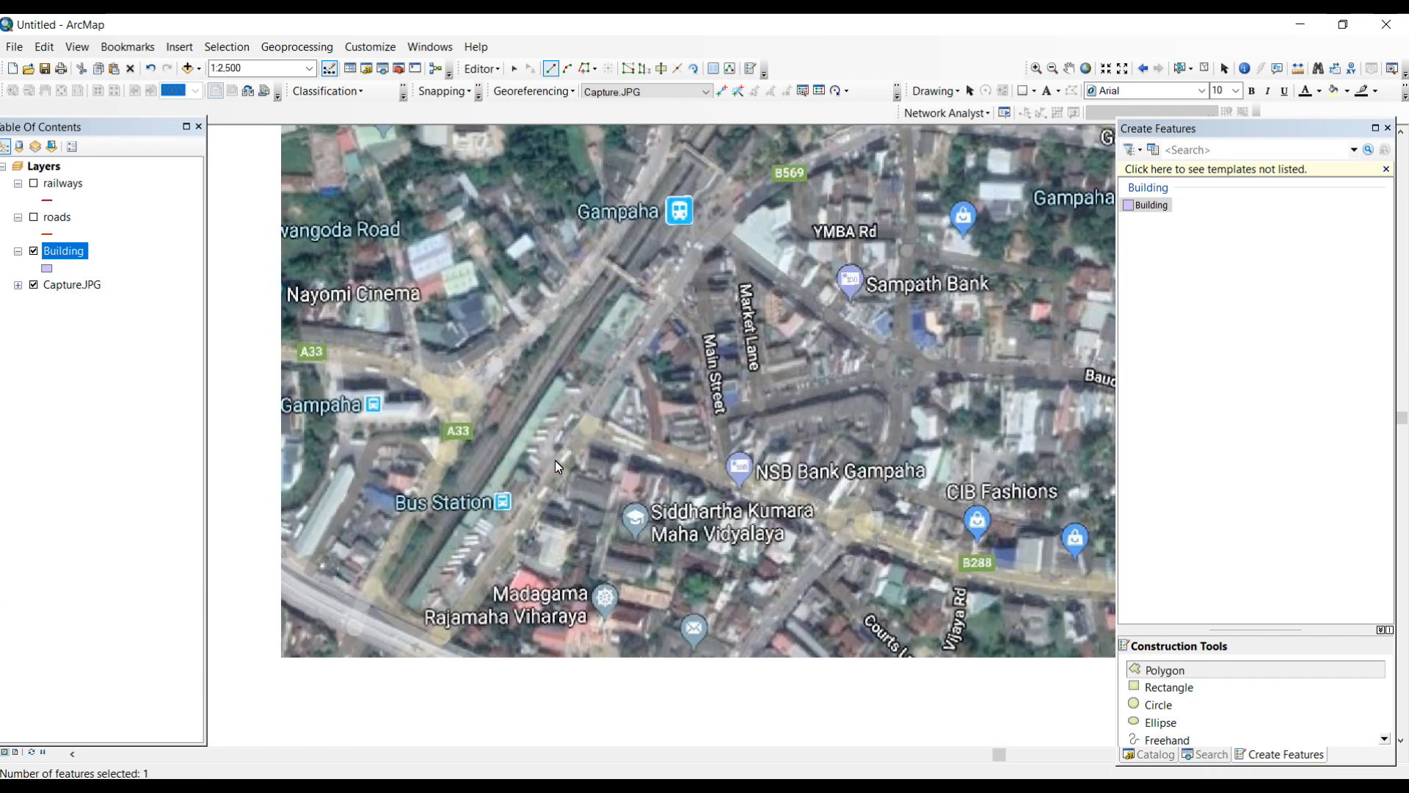
left_click(406, 602)
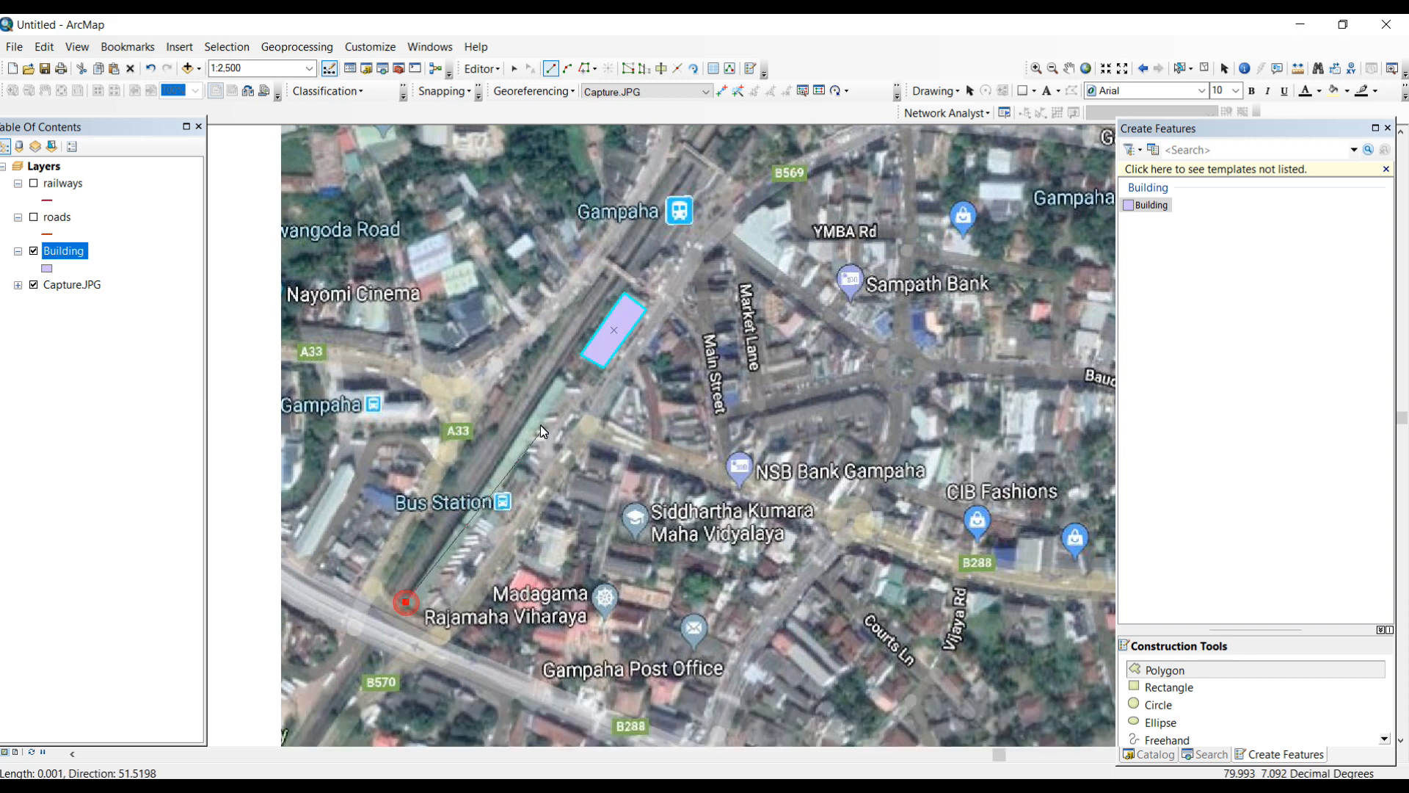
left_click(554, 377)
left_click(568, 384)
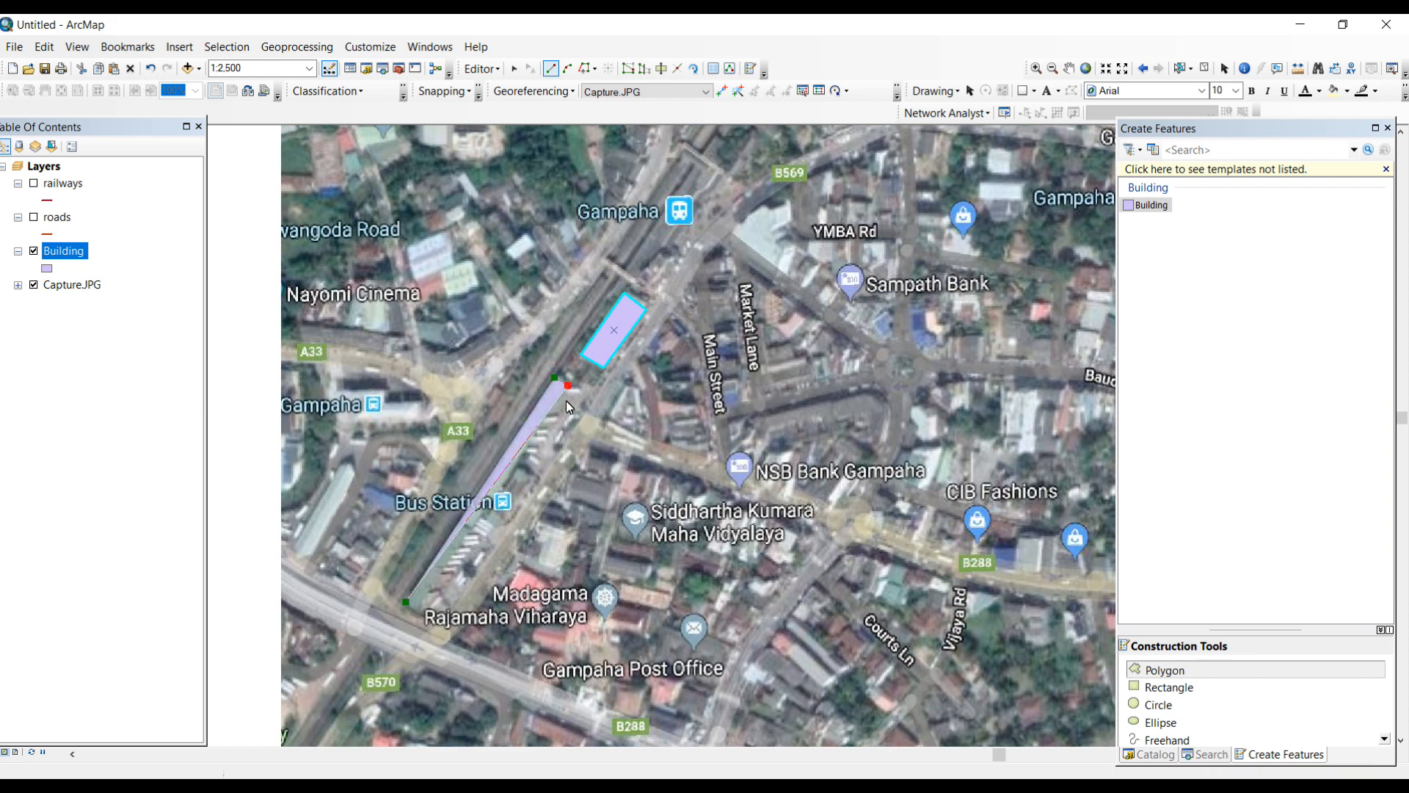
left_click(419, 610)
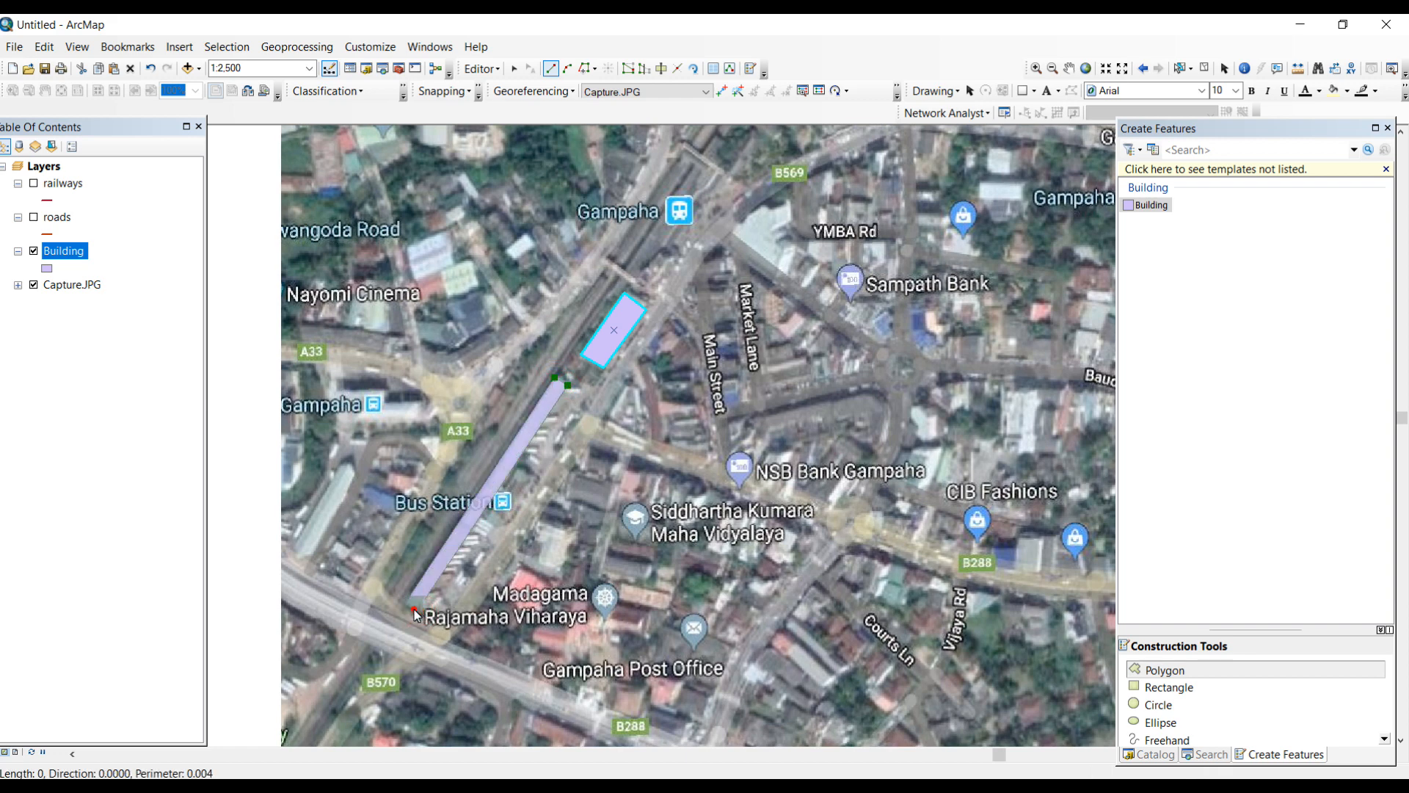
double_click(422, 617)
left_click_drag(452, 497, 690, 496)
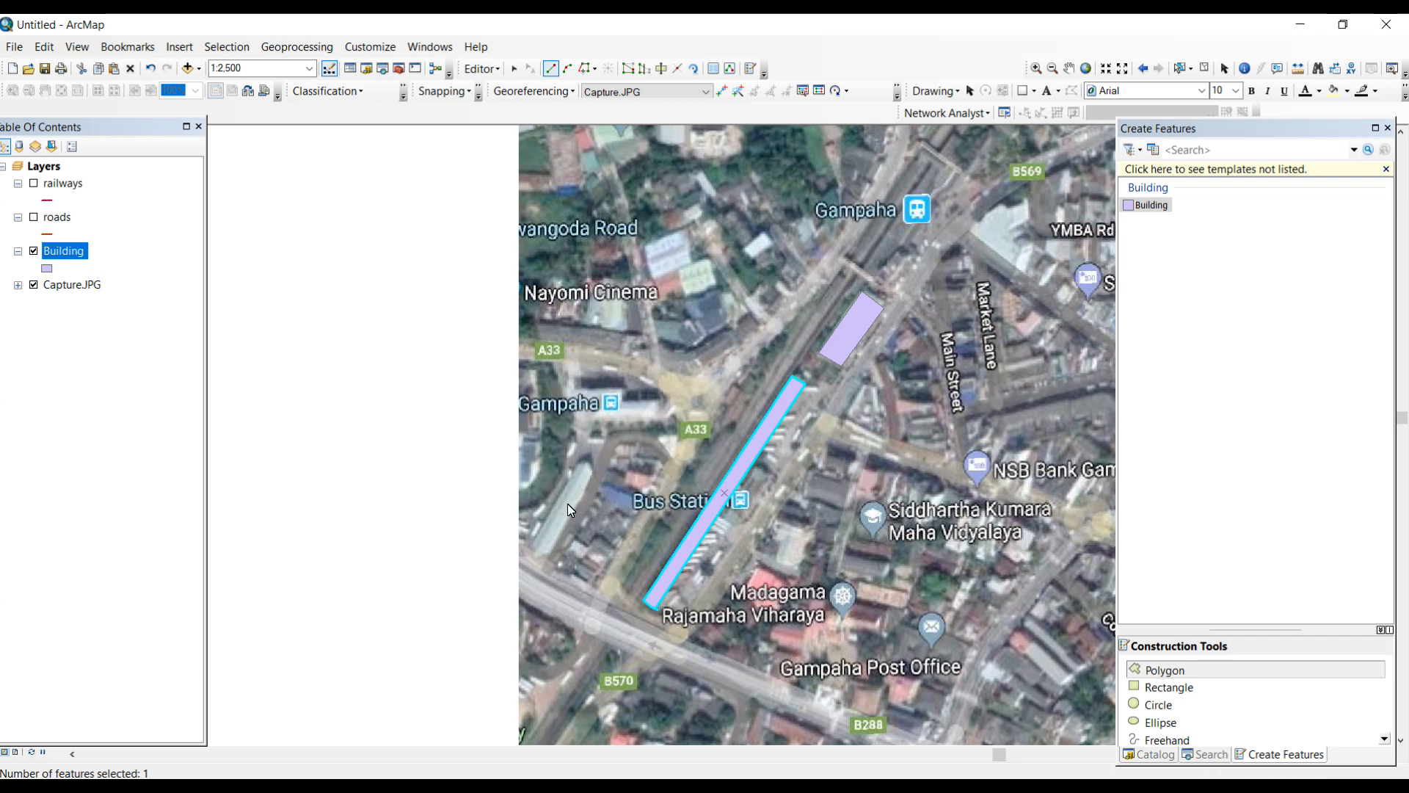
Digitize the long roof west of the Bus Station marker, just north of the main road, as a four-corner Building polygon
left_click(532, 543)
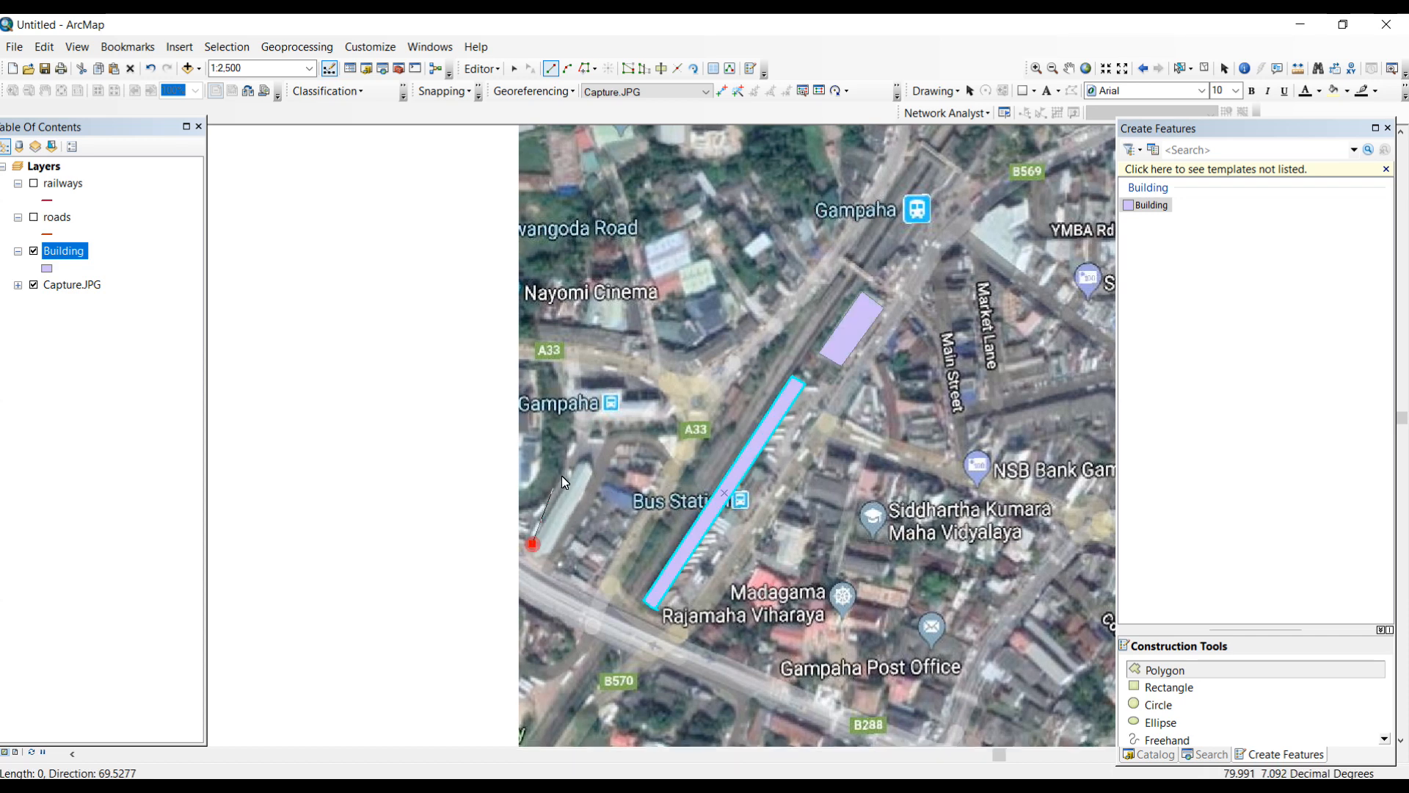
left_click(579, 461)
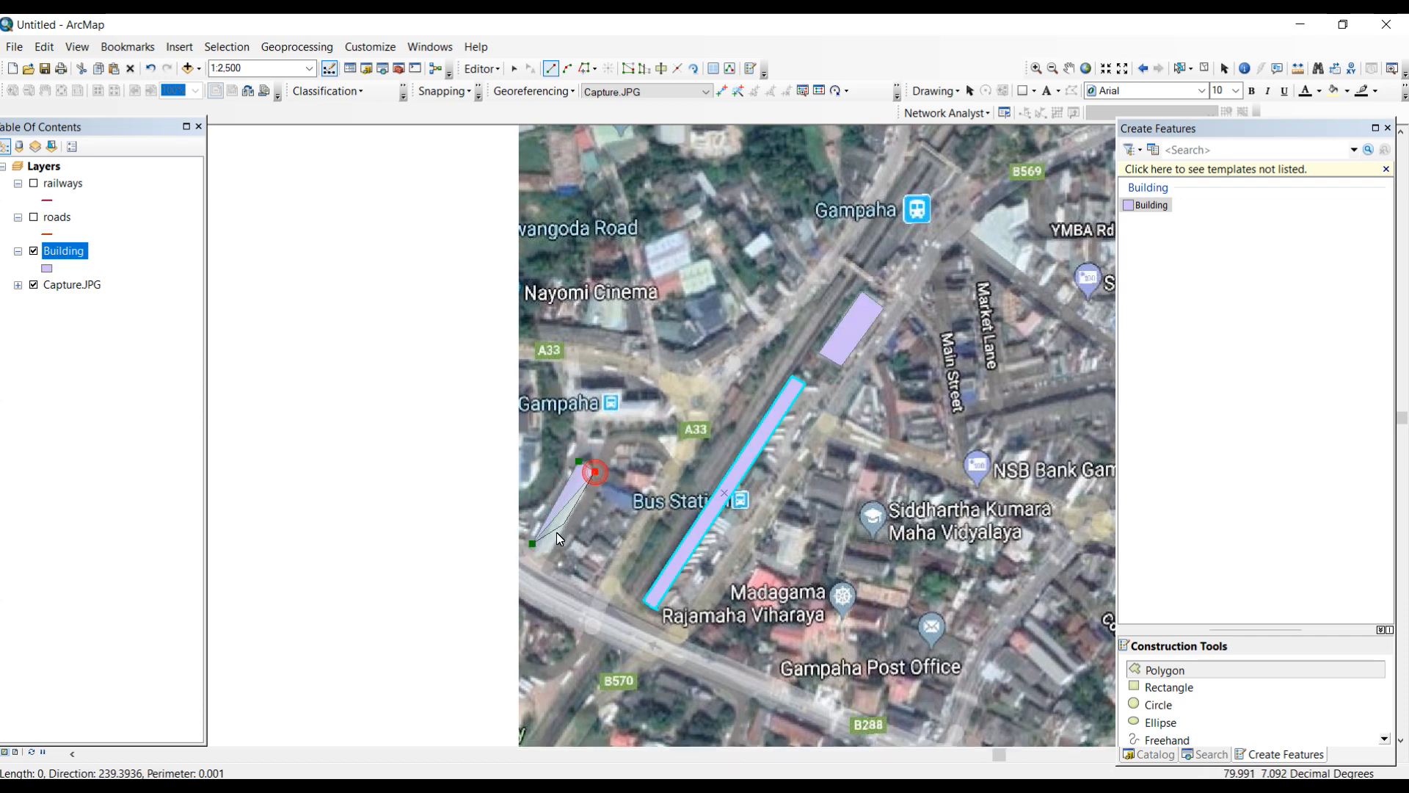
double_click(549, 554)
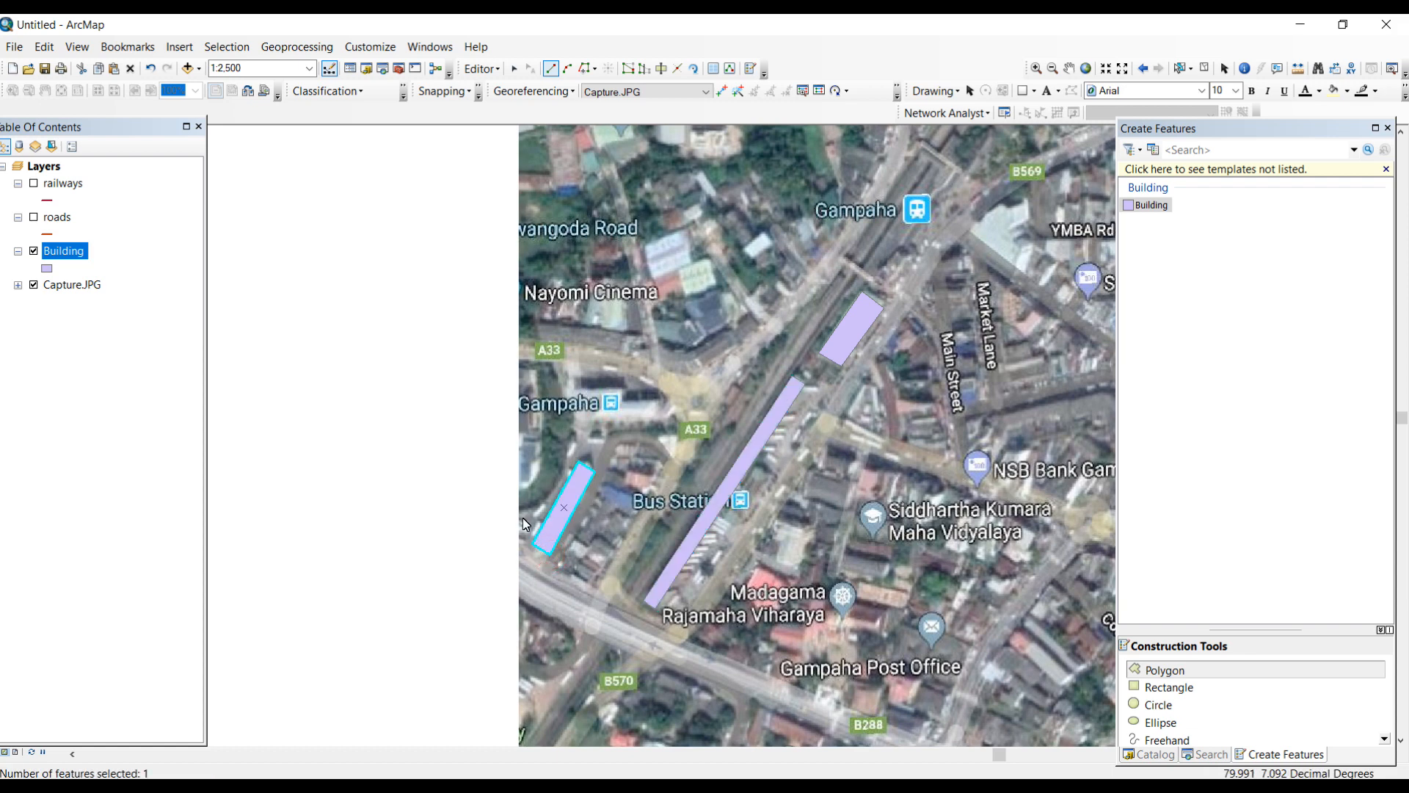
Save the edits to the Building layer and stop the editing session
scroll(706, 373, "up", 1)
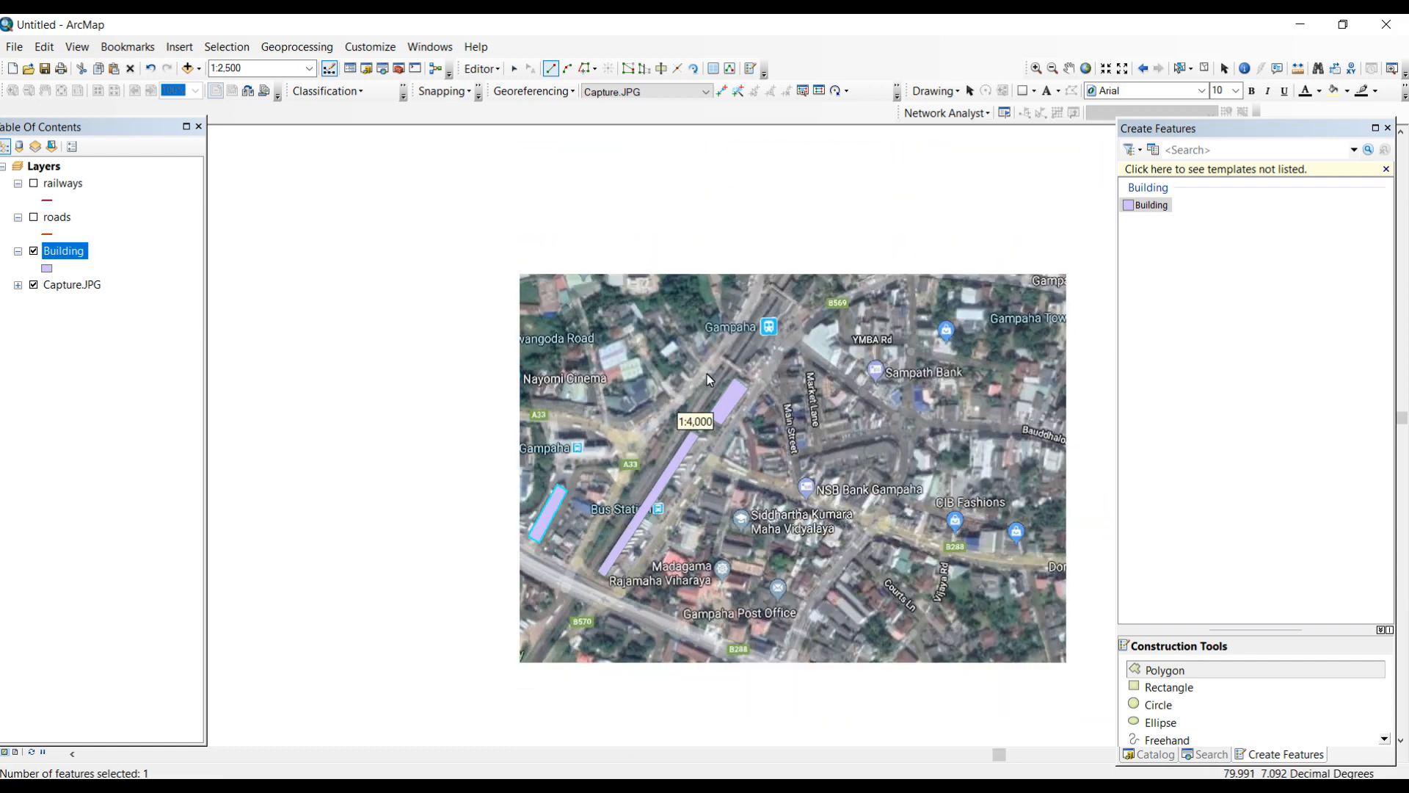
scroll(800, 432, "up", 1)
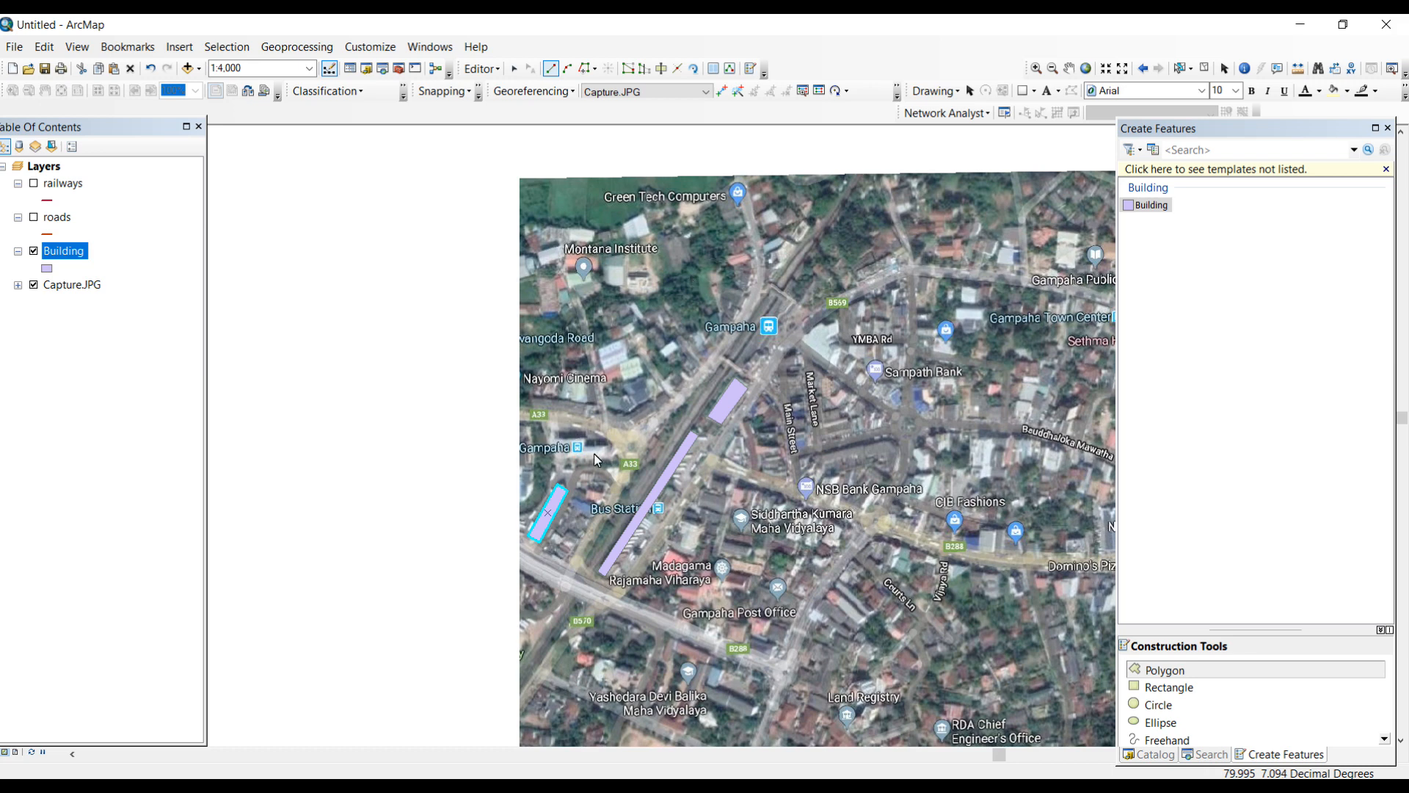
left_click_drag(966, 442, 707, 404)
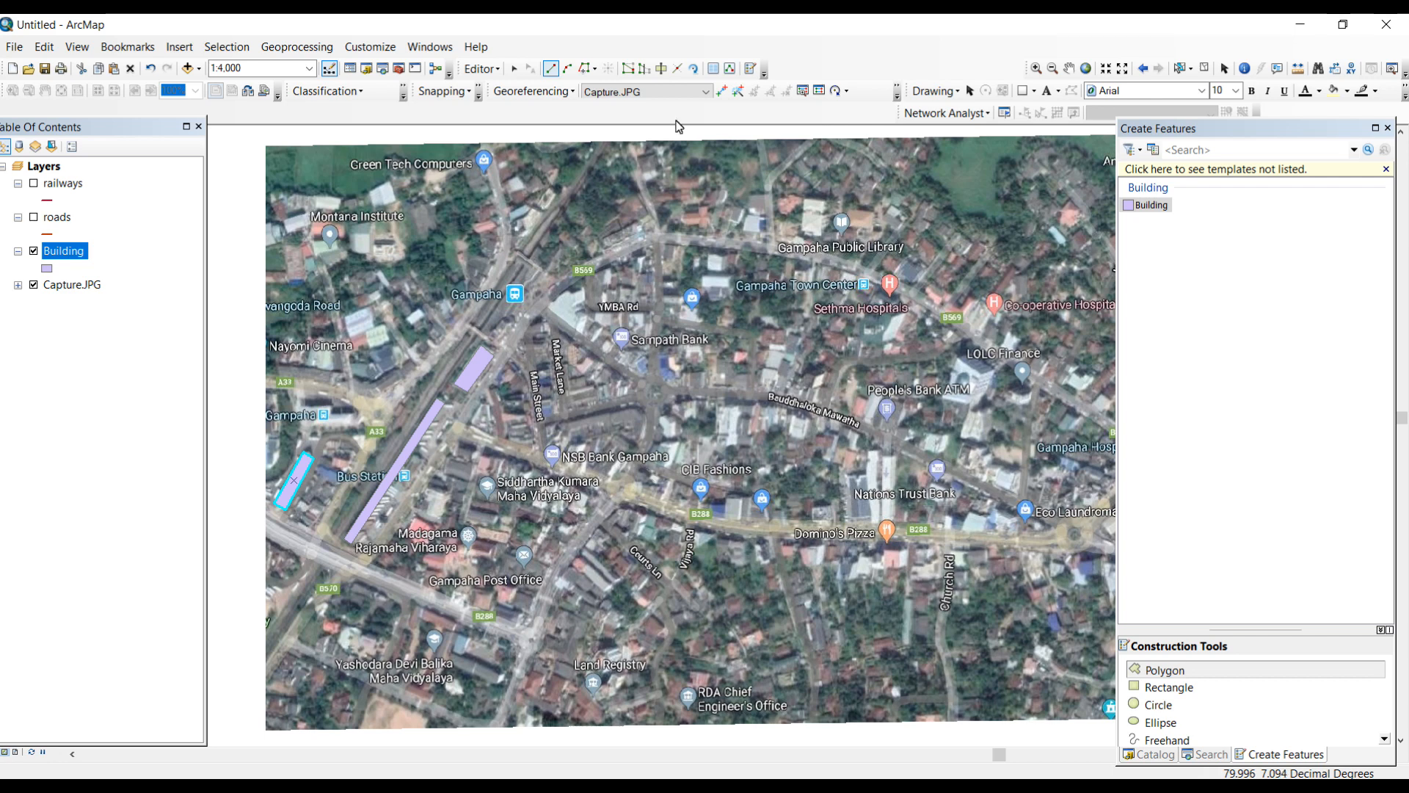
left_click(490, 69)
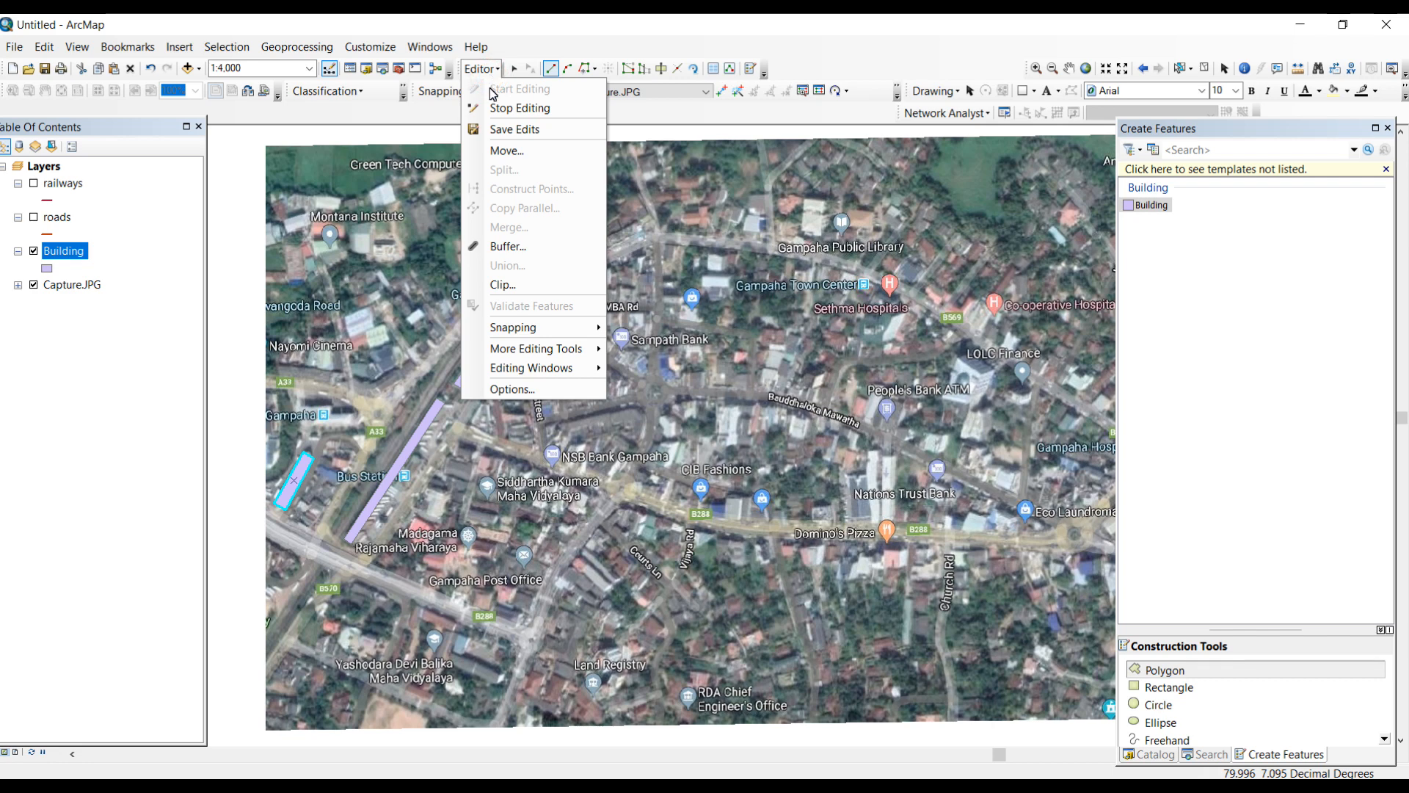
left_click(501, 130)
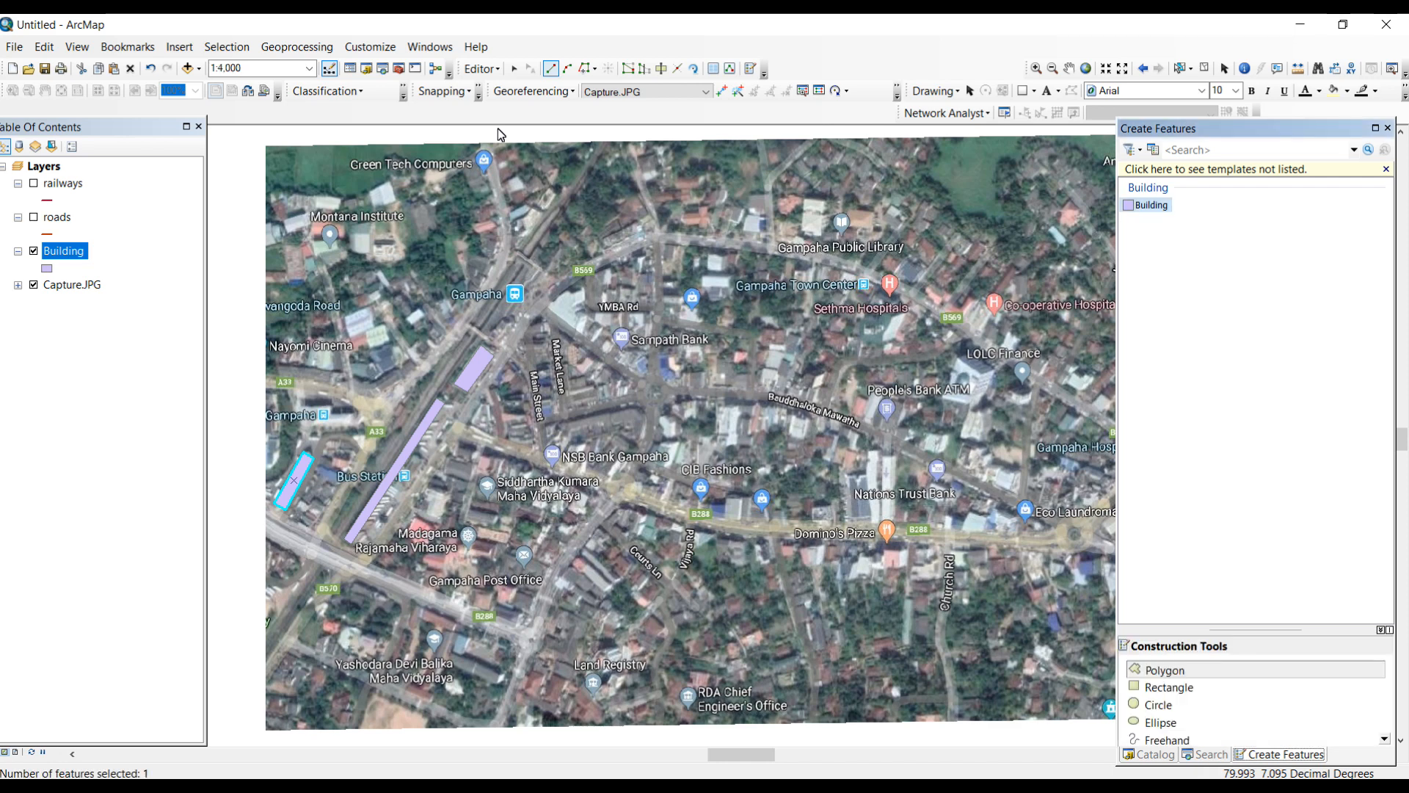
left_click(481, 68)
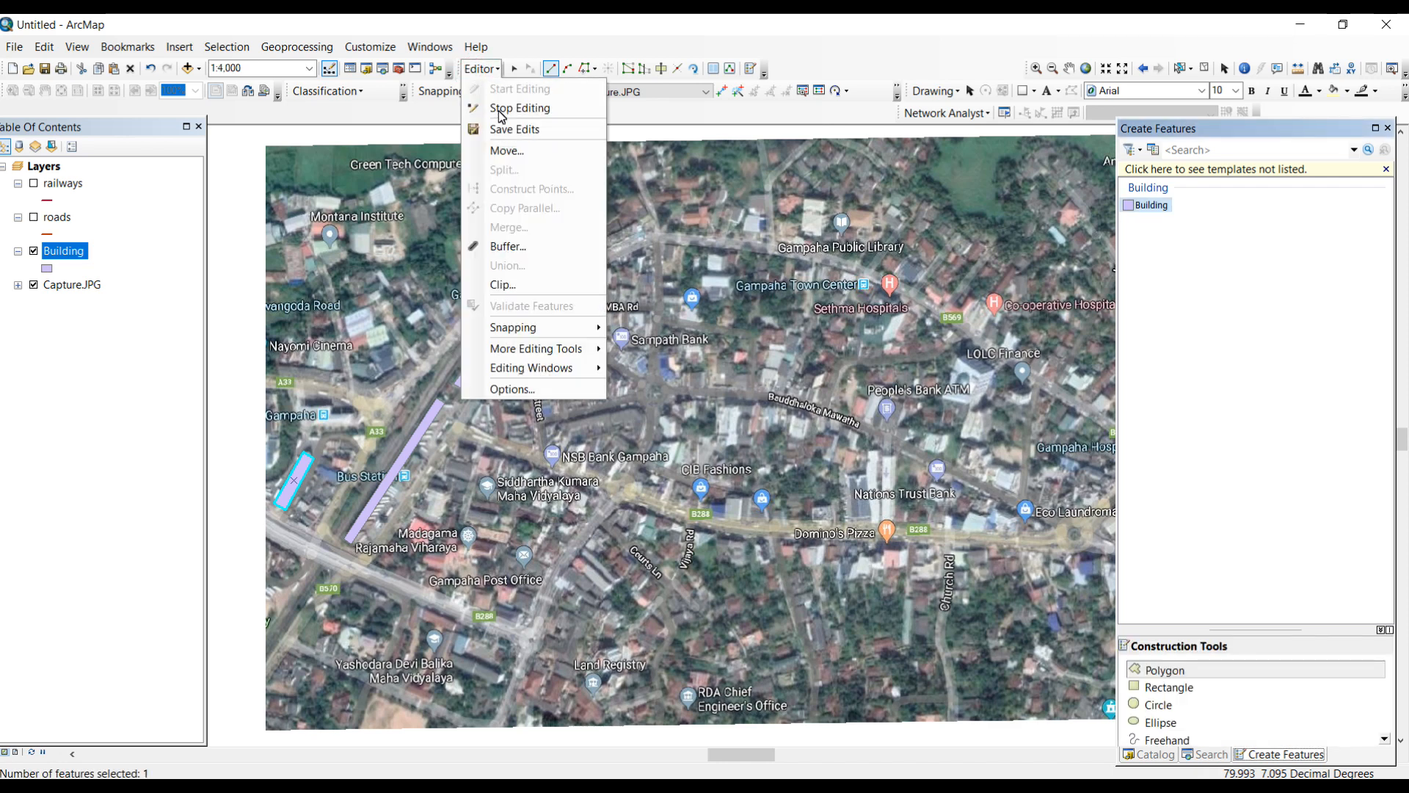
left_click(495, 109)
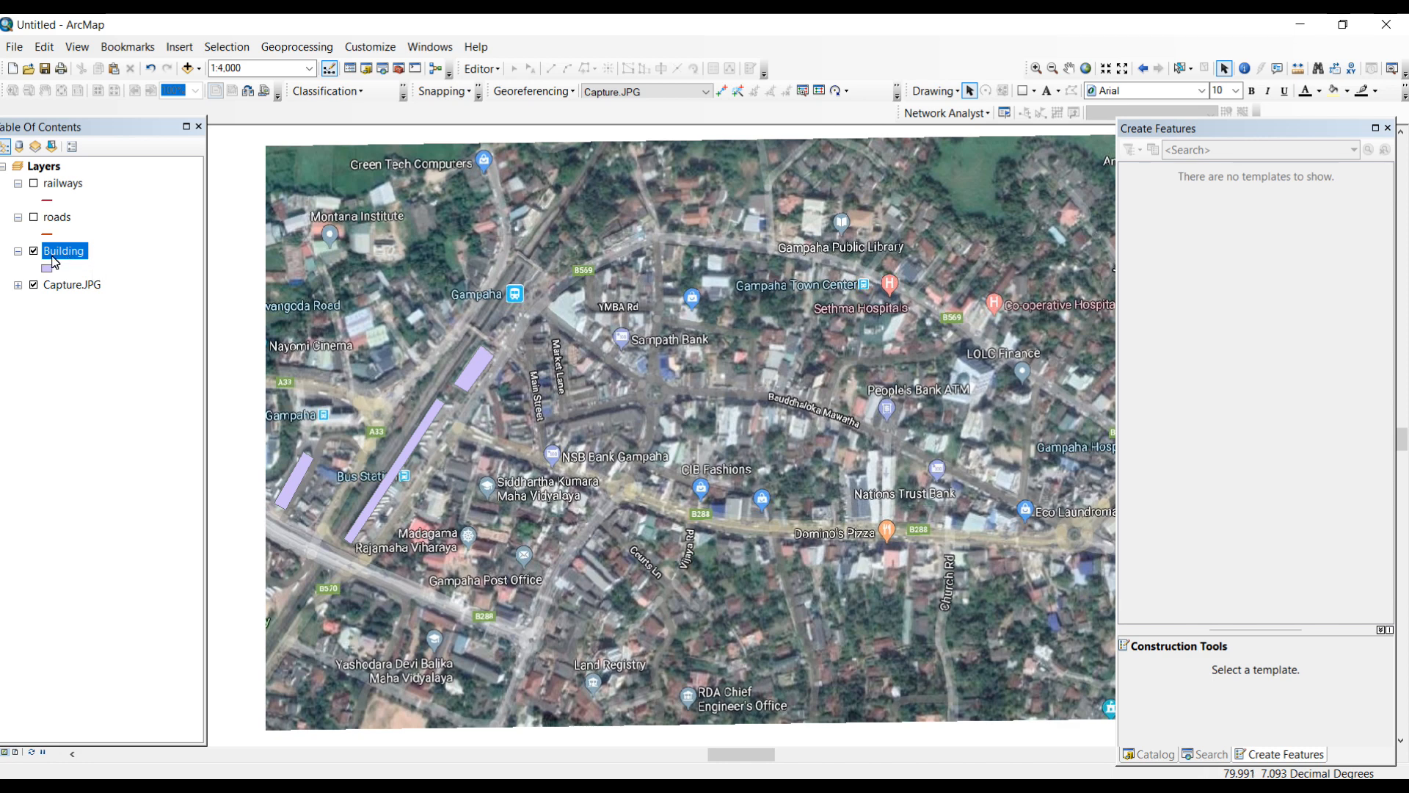
Set up a new shapefile in the shape folder, named LU with feature type Polygon
left_click(1149, 753)
right_click(1221, 490)
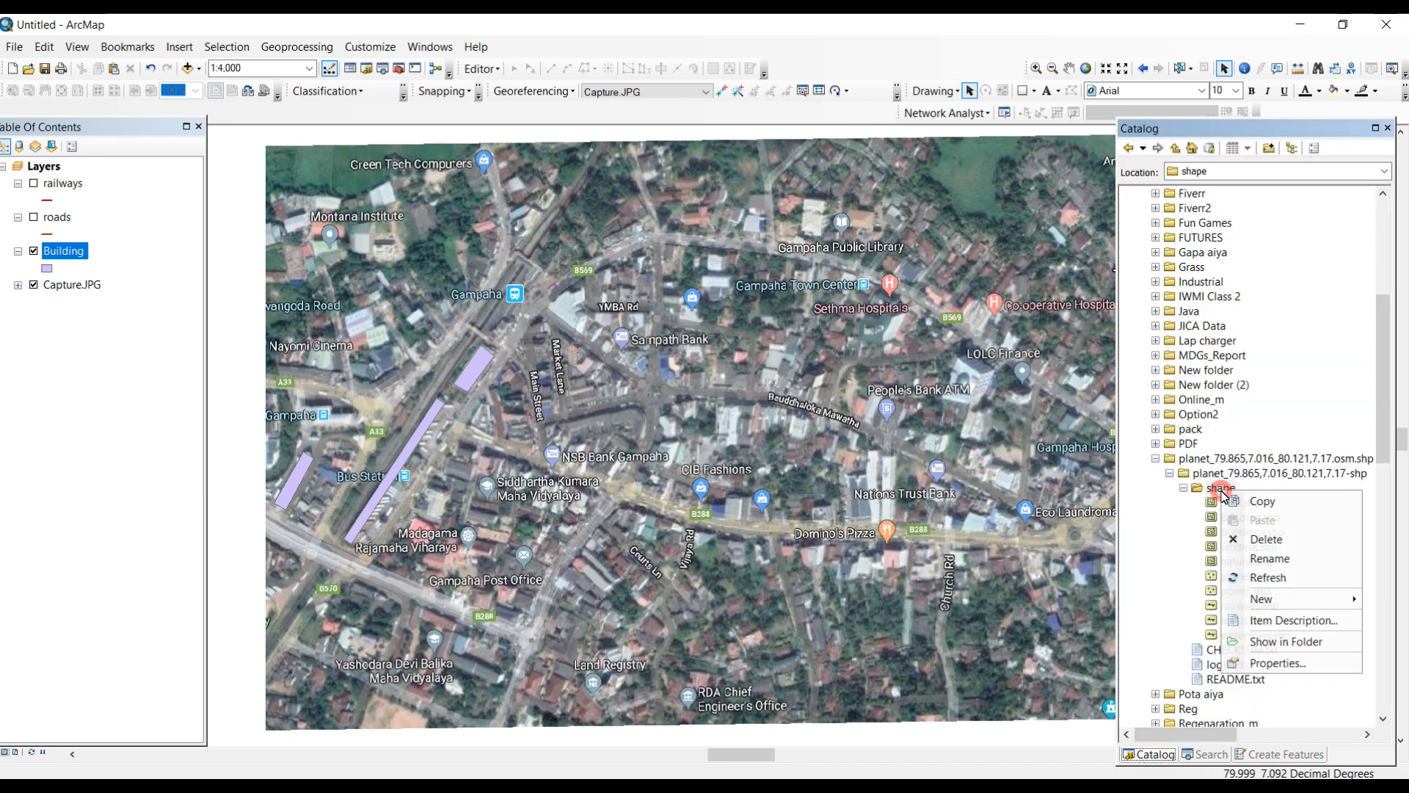
mouse_move(1264, 611)
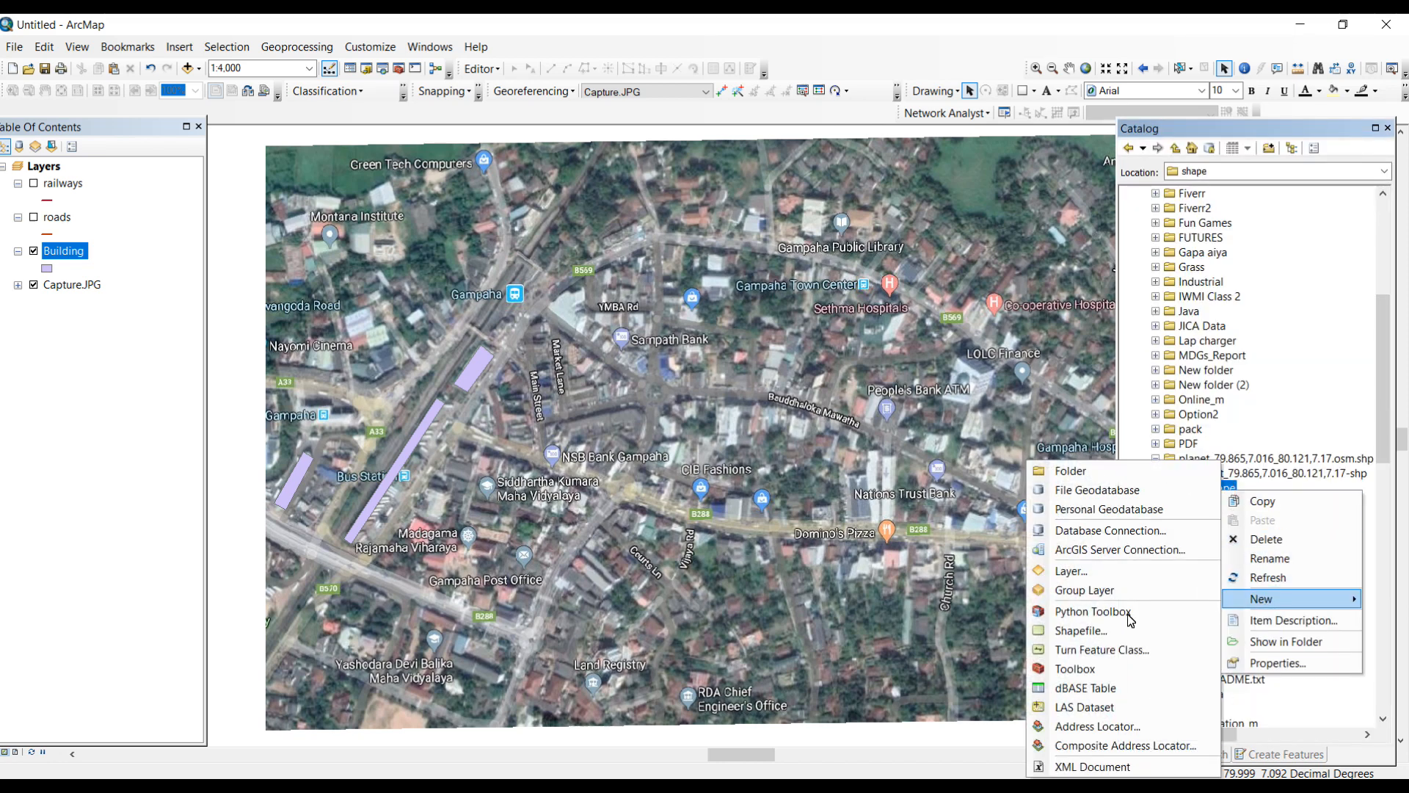
left_click(1099, 632)
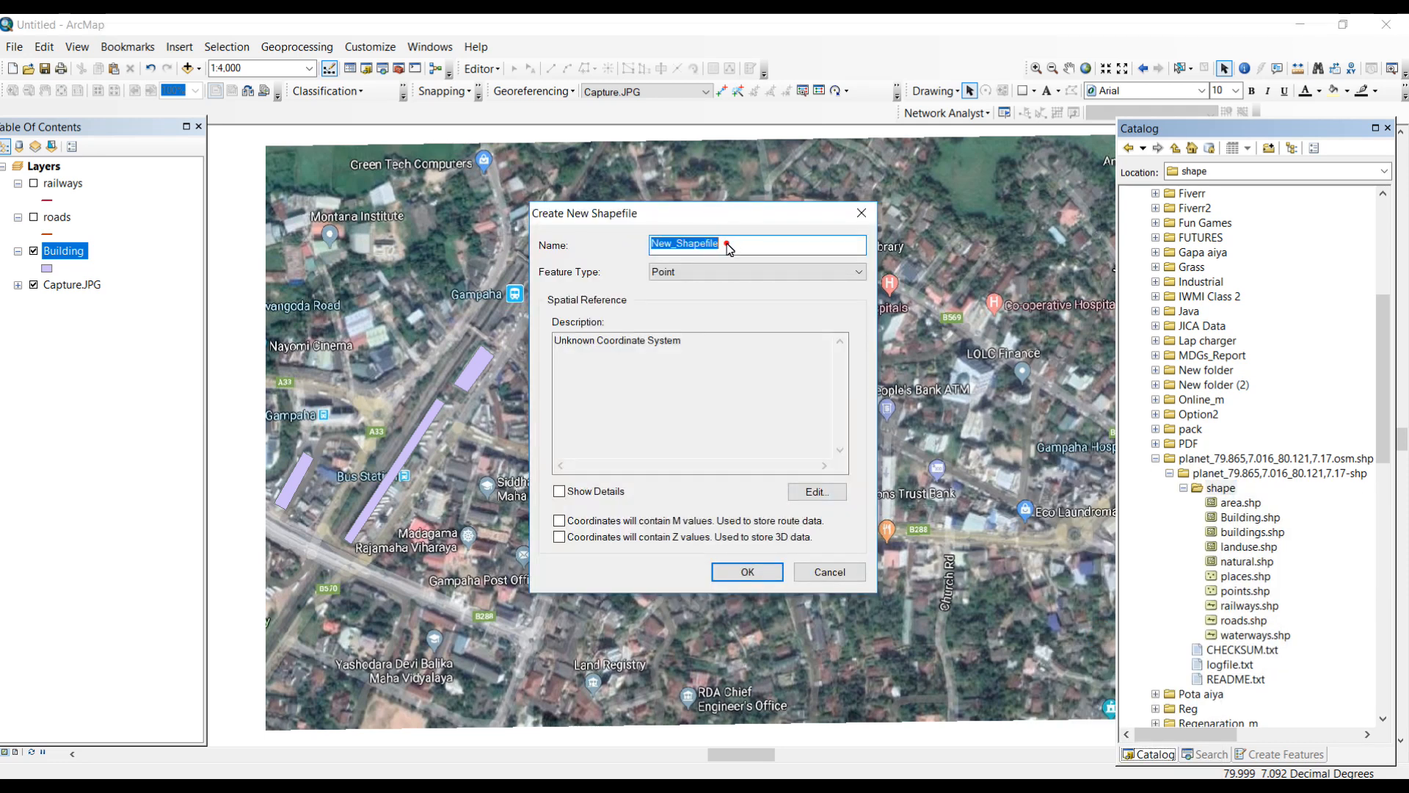
type("LU")
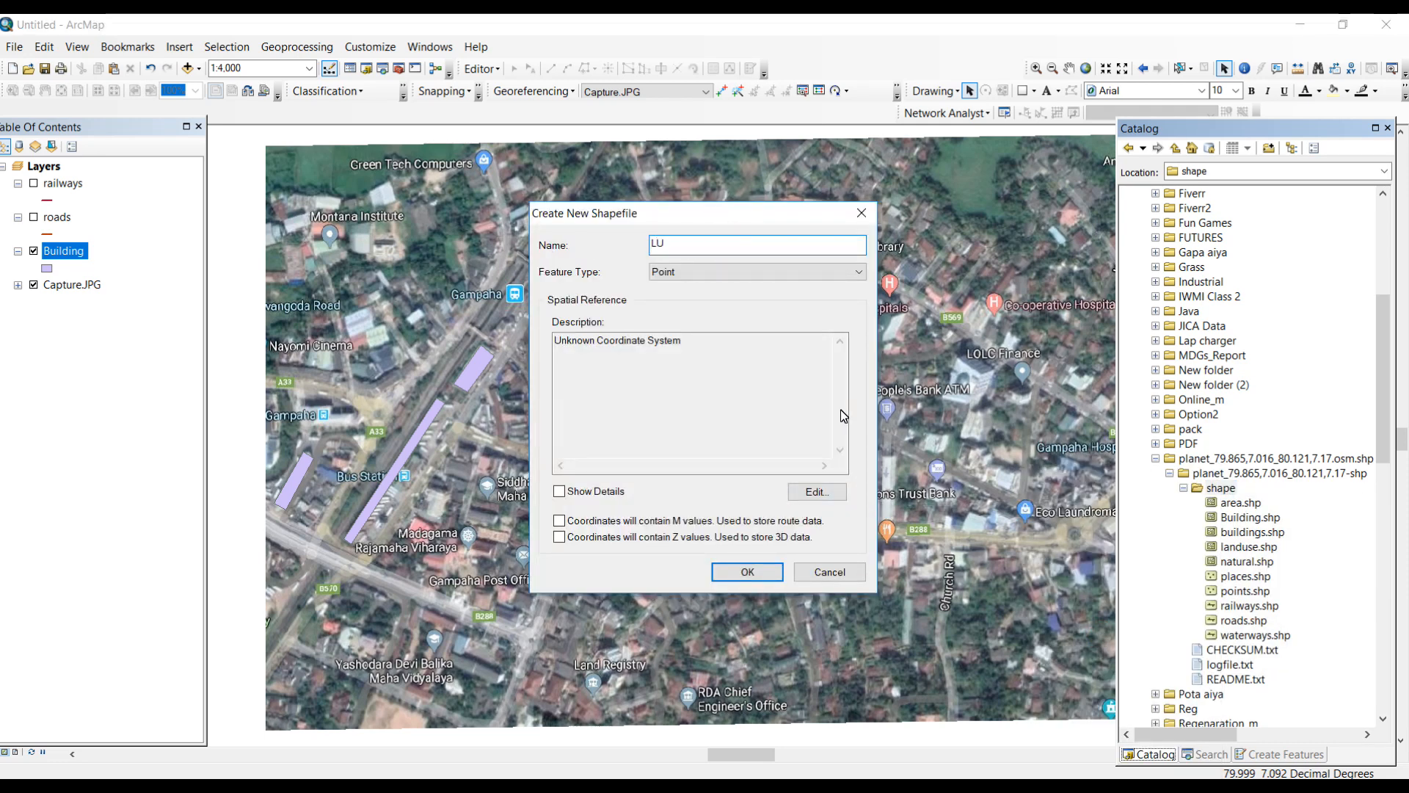
left_click(810, 271)
left_click(733, 312)
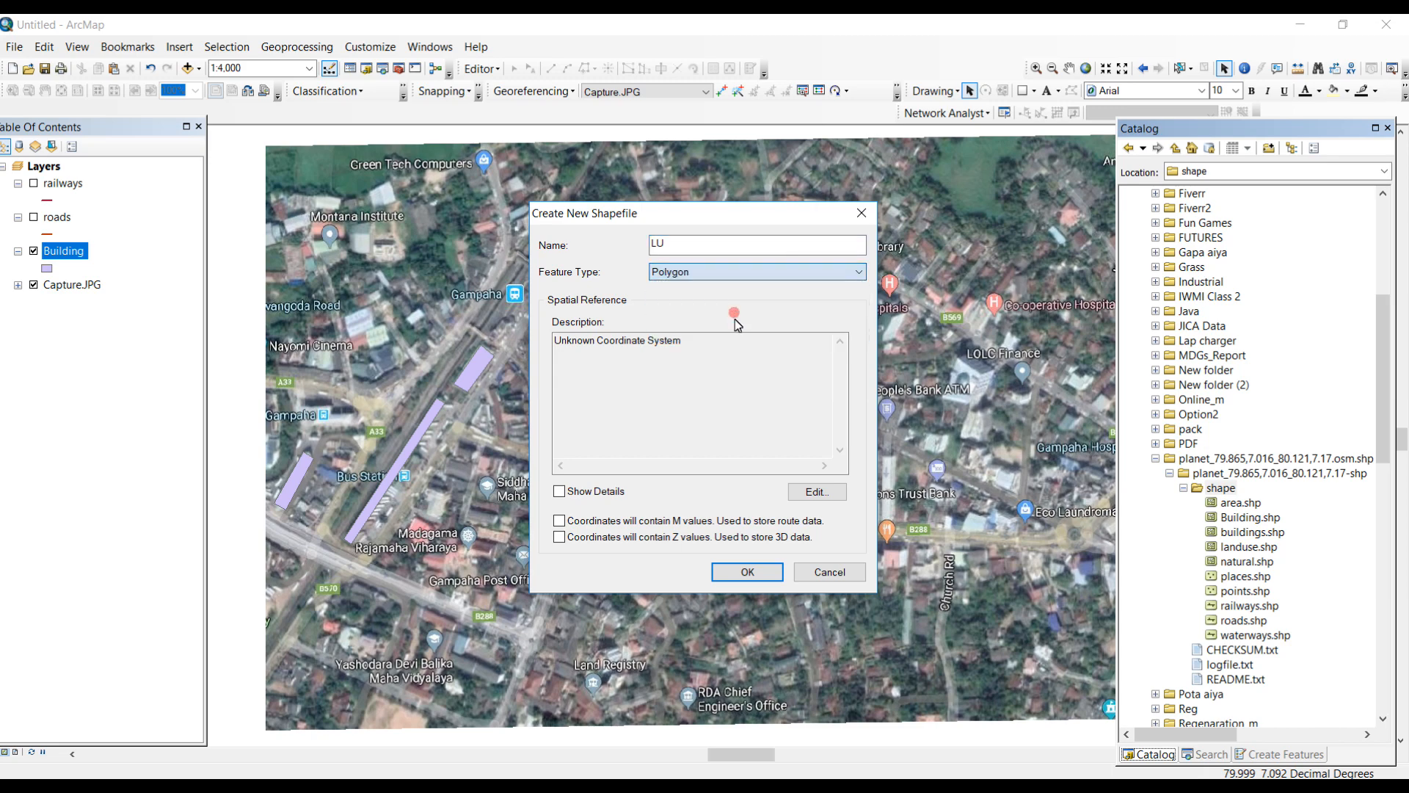
Assign the GCS_WGS_1984 coordinate system to the LU shapefile and create it
left_click(812, 489)
left_click(617, 262)
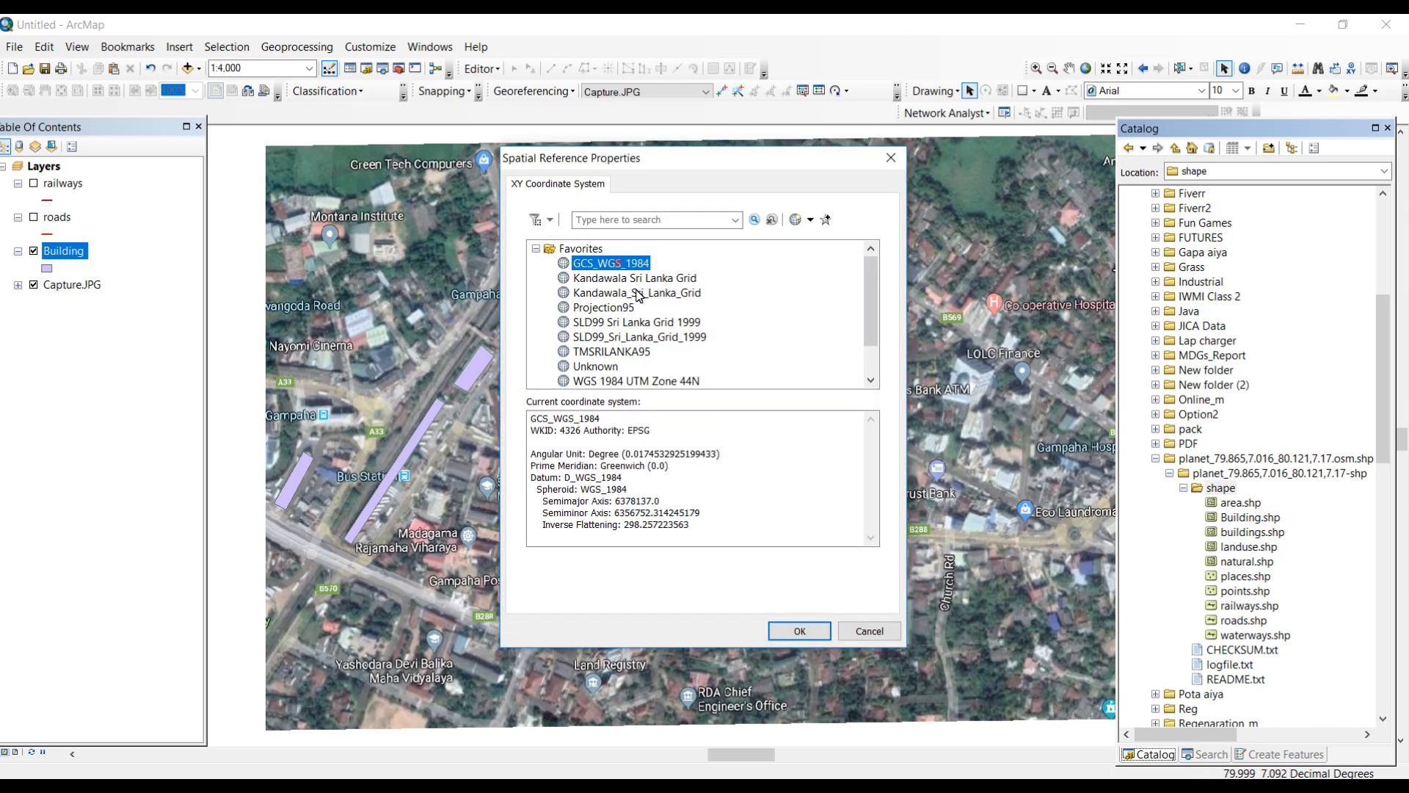
left_click(799, 630)
left_click(755, 580)
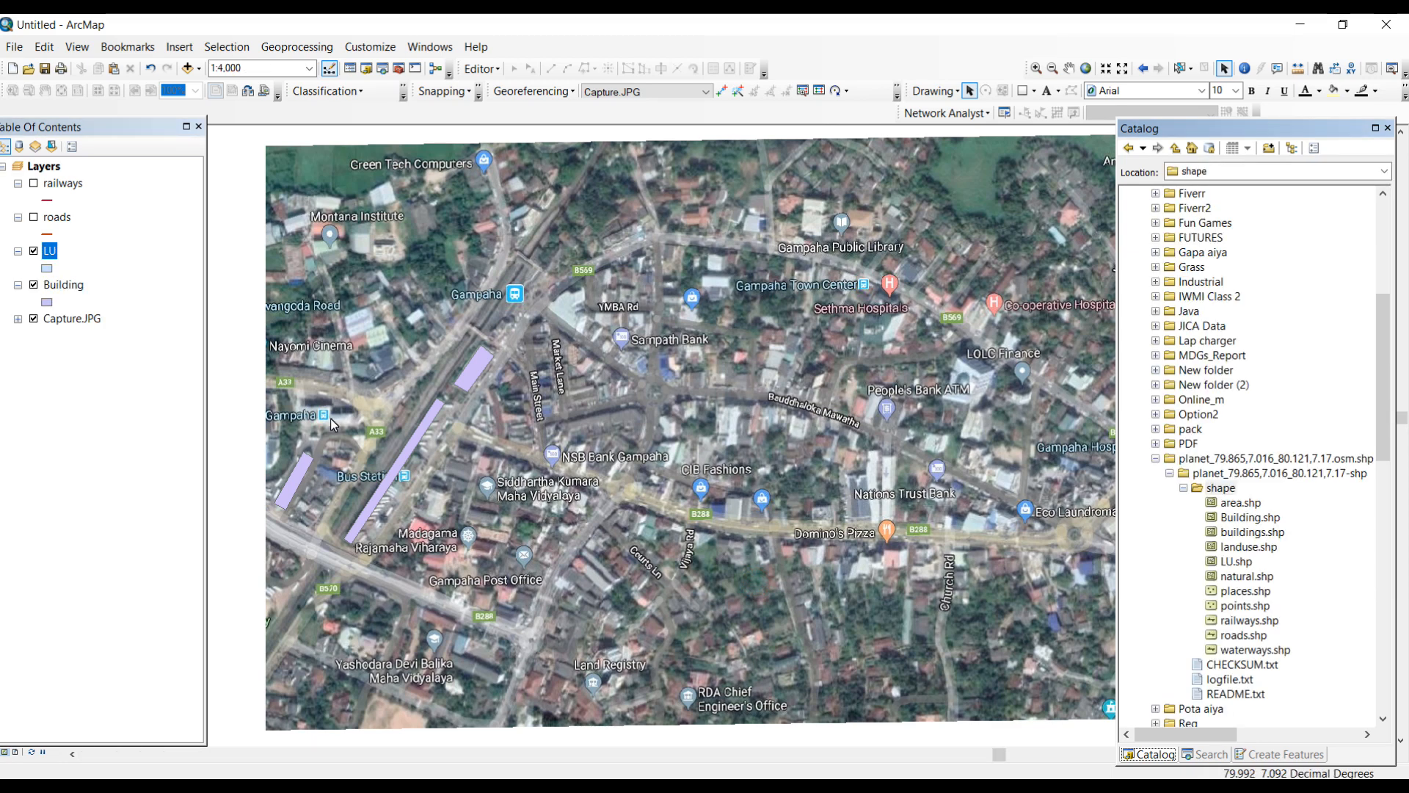
right_click(51, 254)
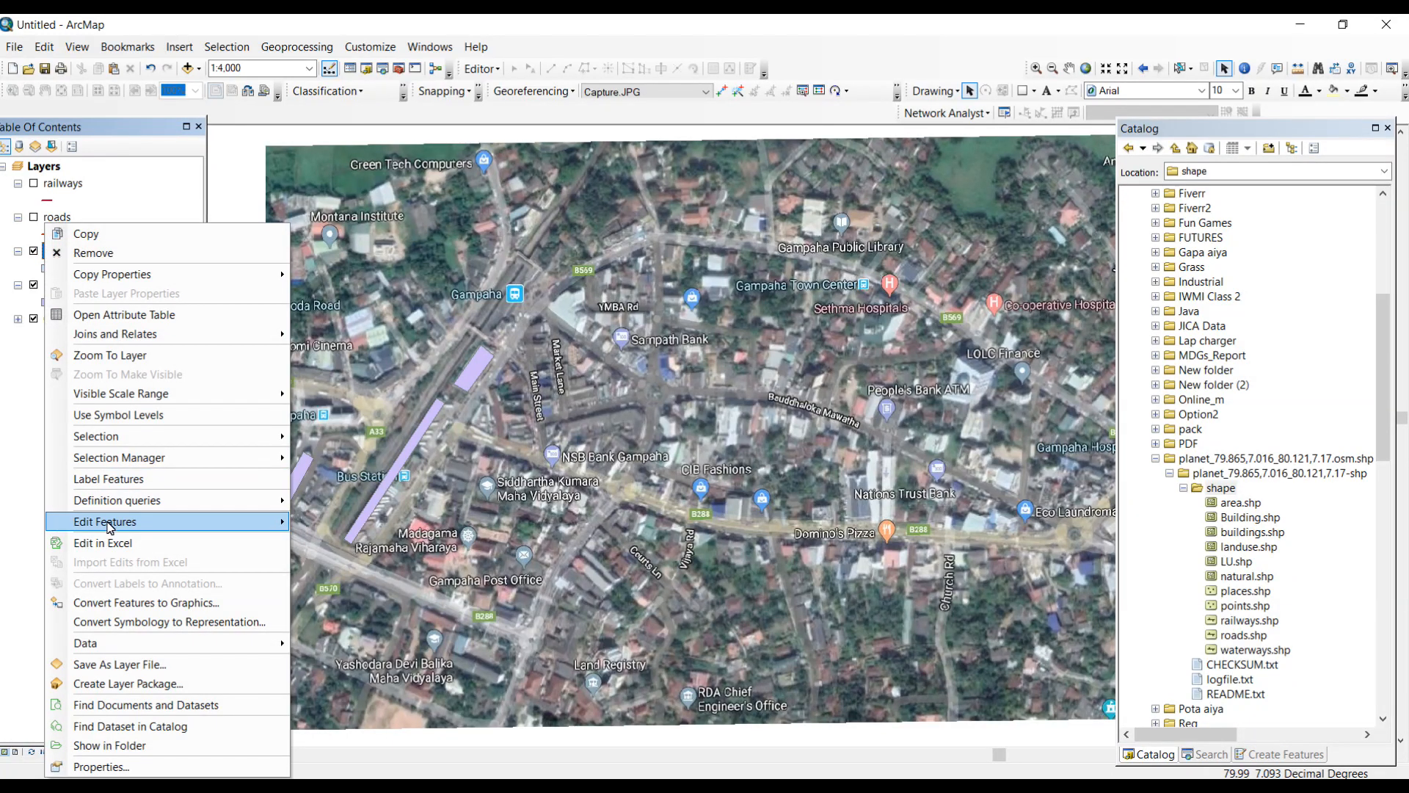
mouse_move(108, 526)
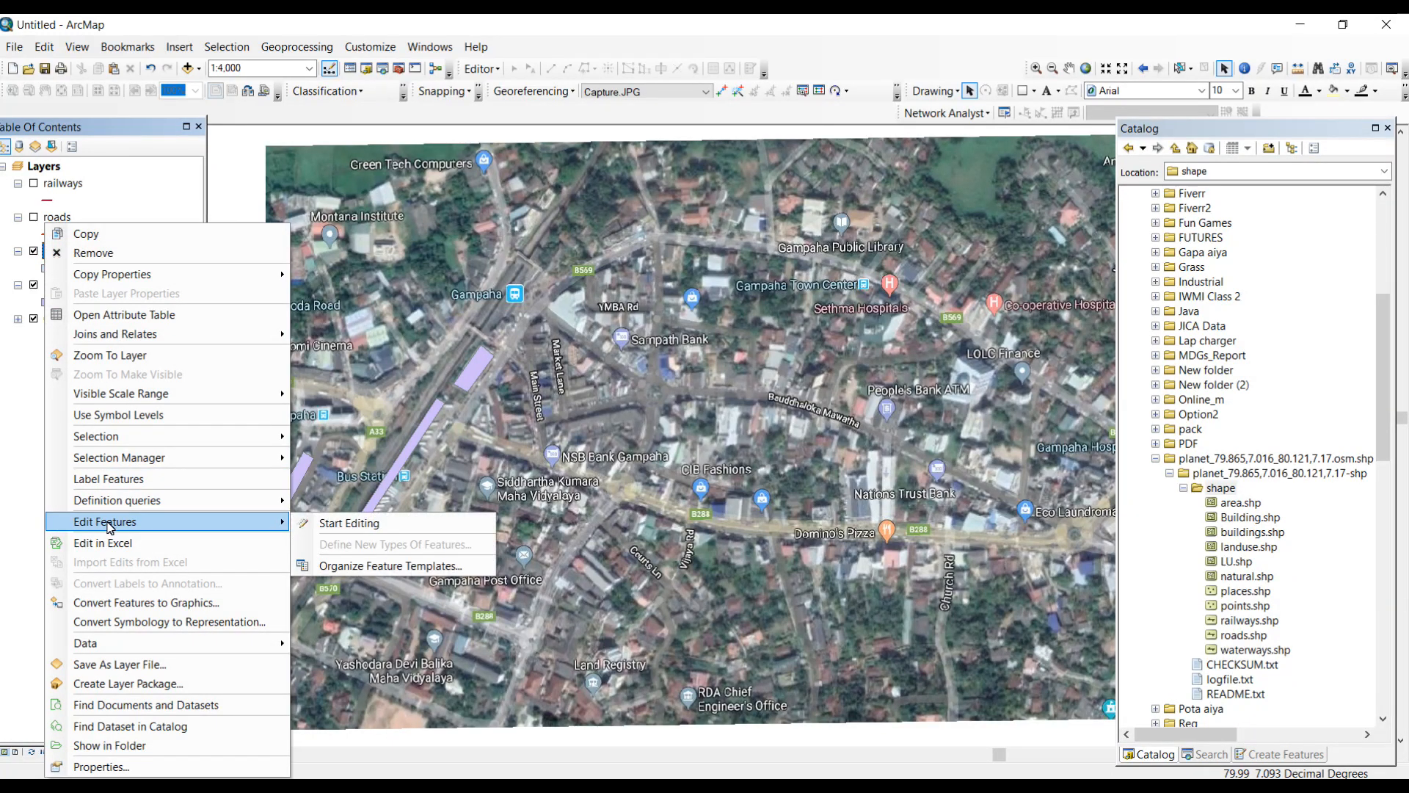
left_click(144, 184)
Open the LU layer's attribute table and begin adding a field called Name
right_click(46, 250)
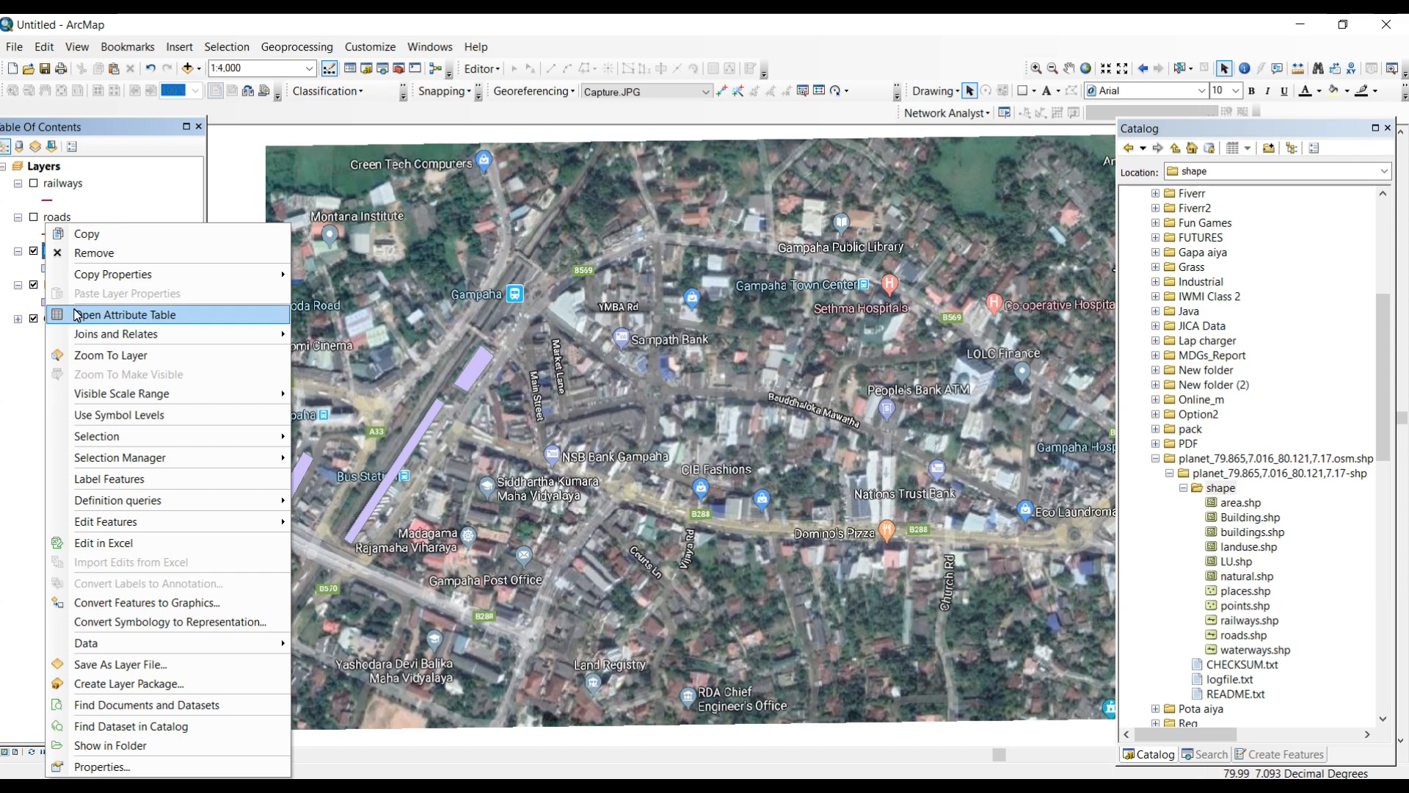
left_click(125, 314)
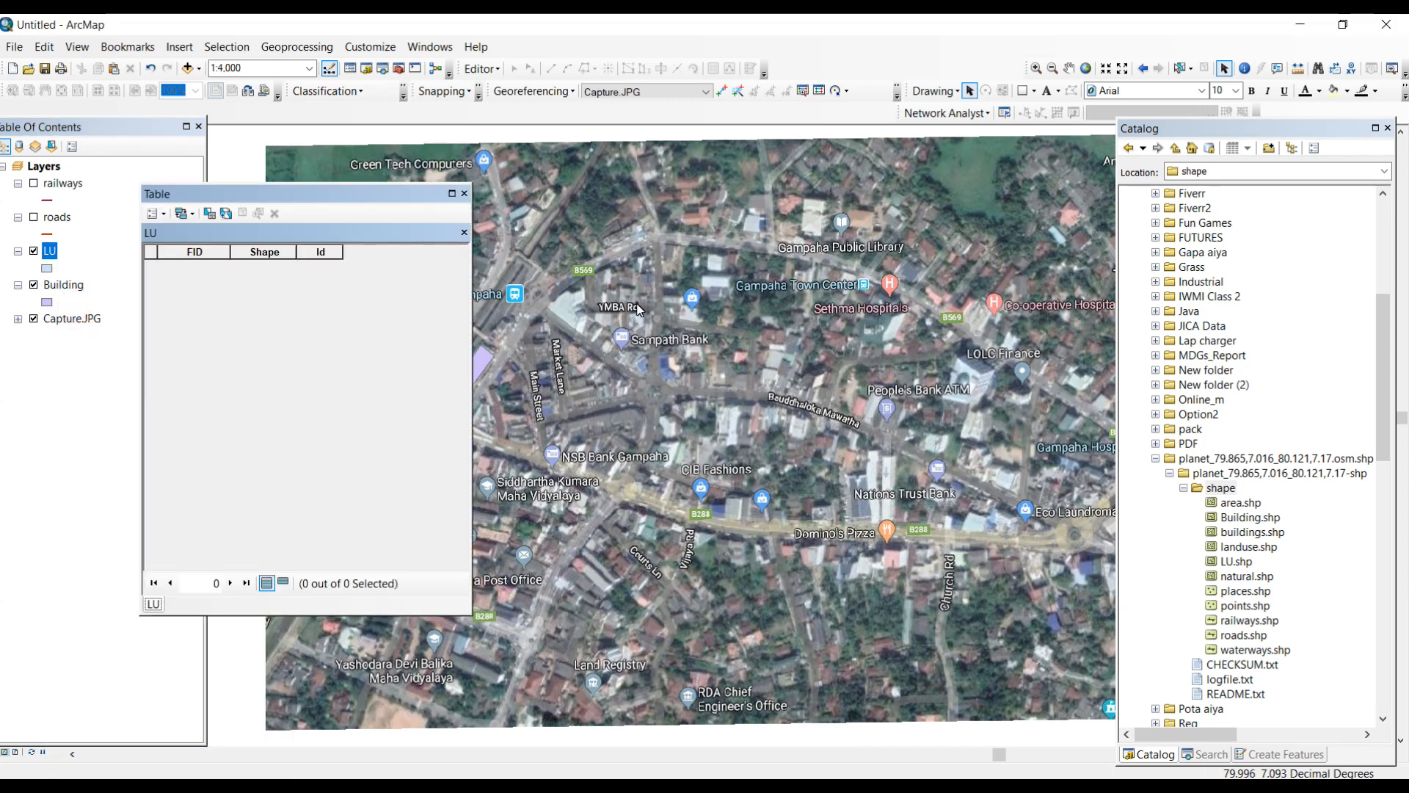
left_click(155, 213)
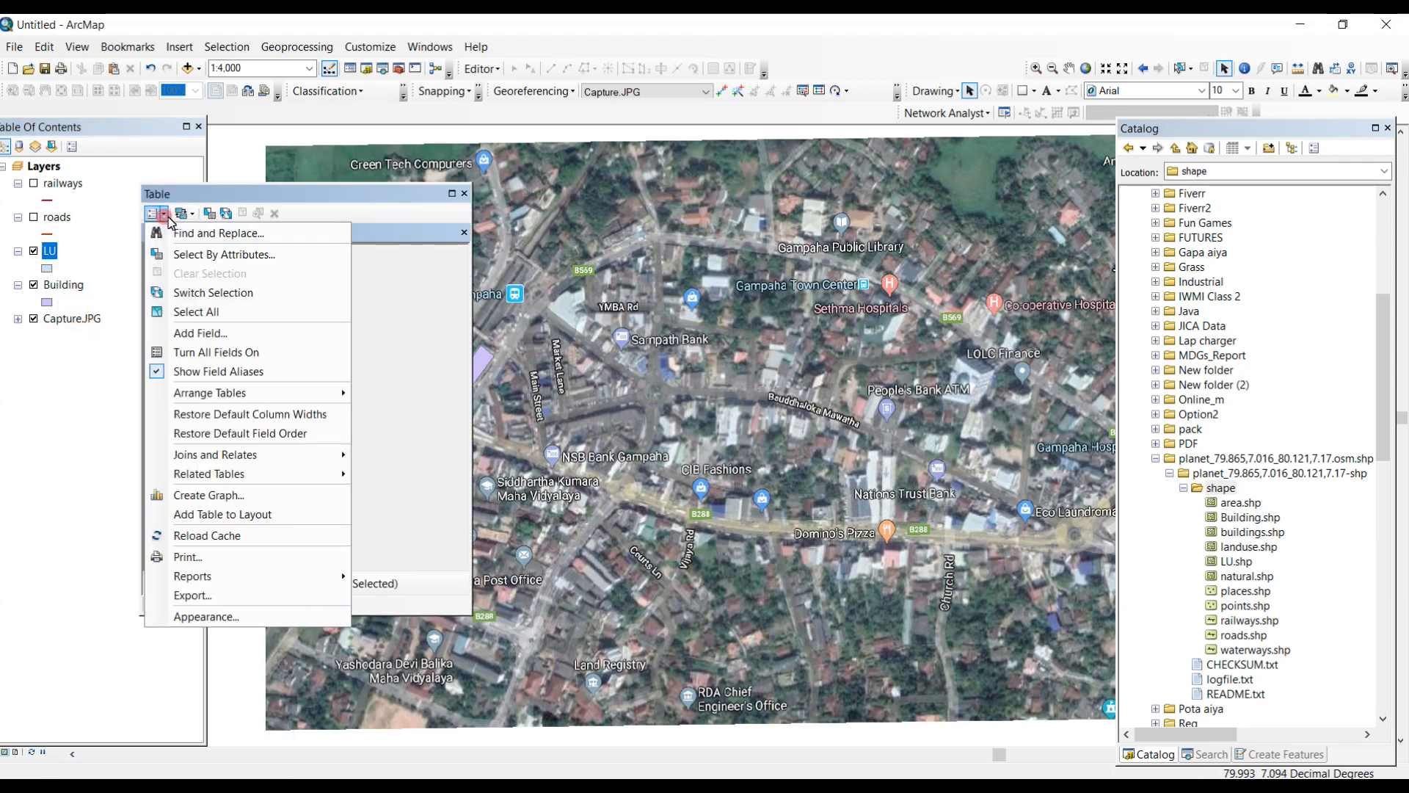
left_click(192, 333)
left_click(698, 307)
type("Name")
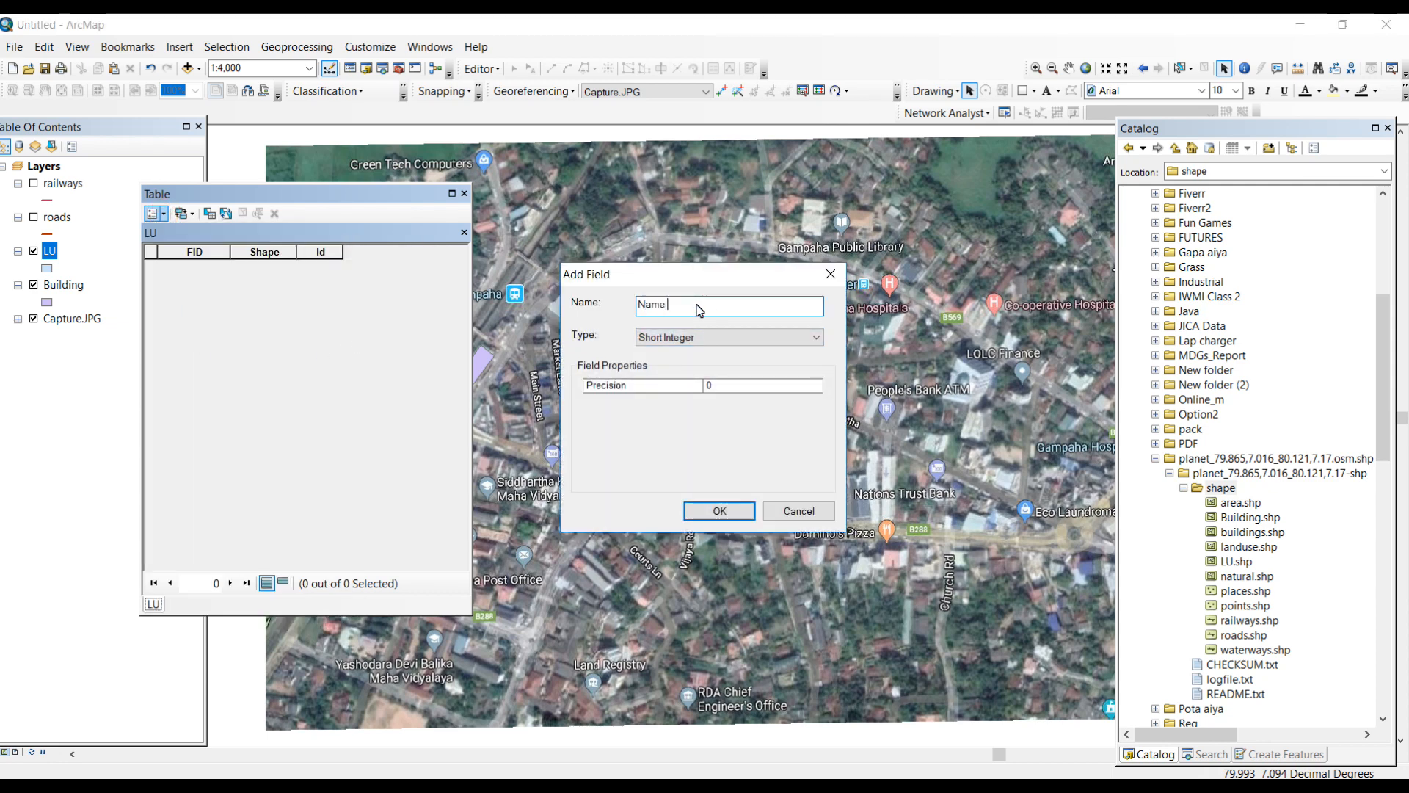
Define the Name field as Text with length 20, add it to LU, and close the attribute table
left_click(681, 341)
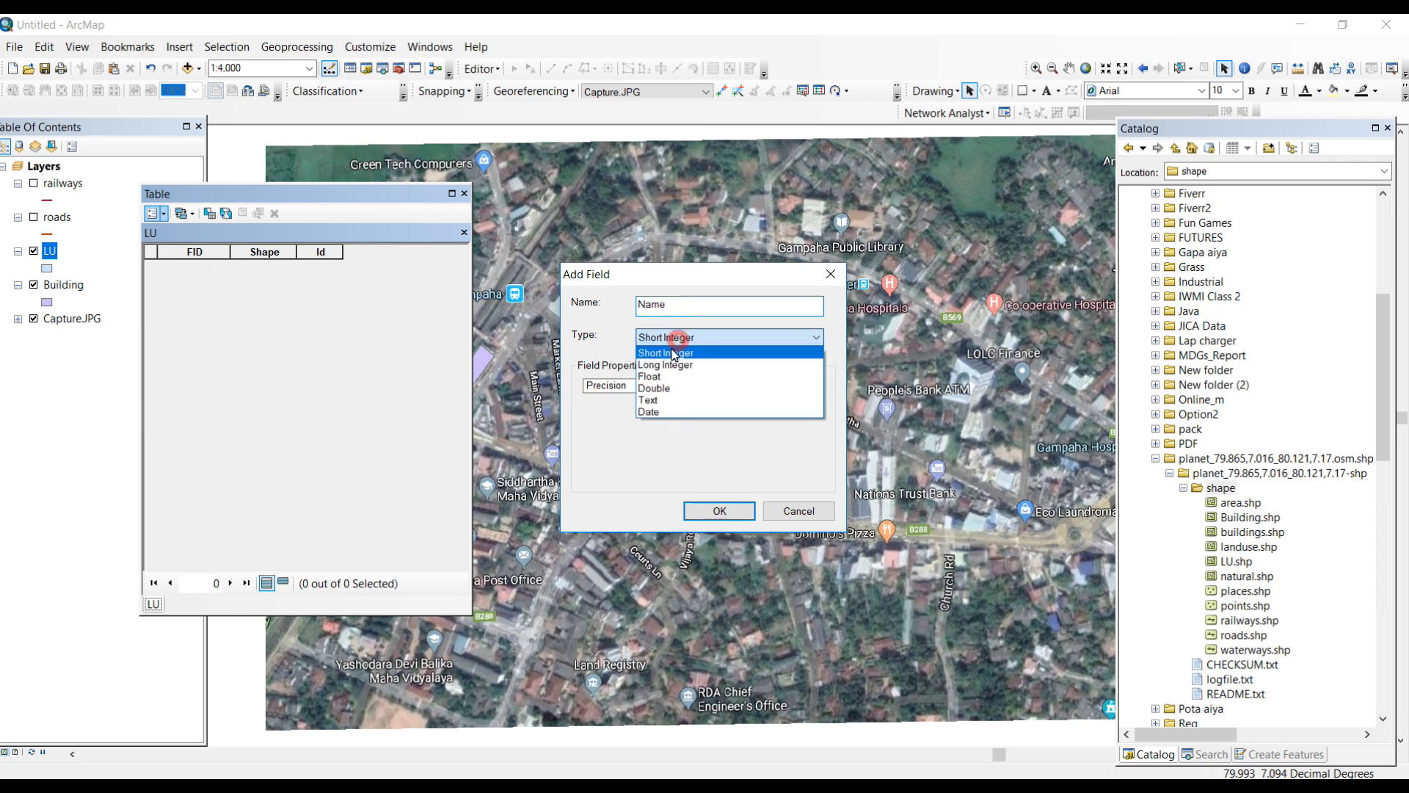
left_click(650, 403)
double_click(725, 391)
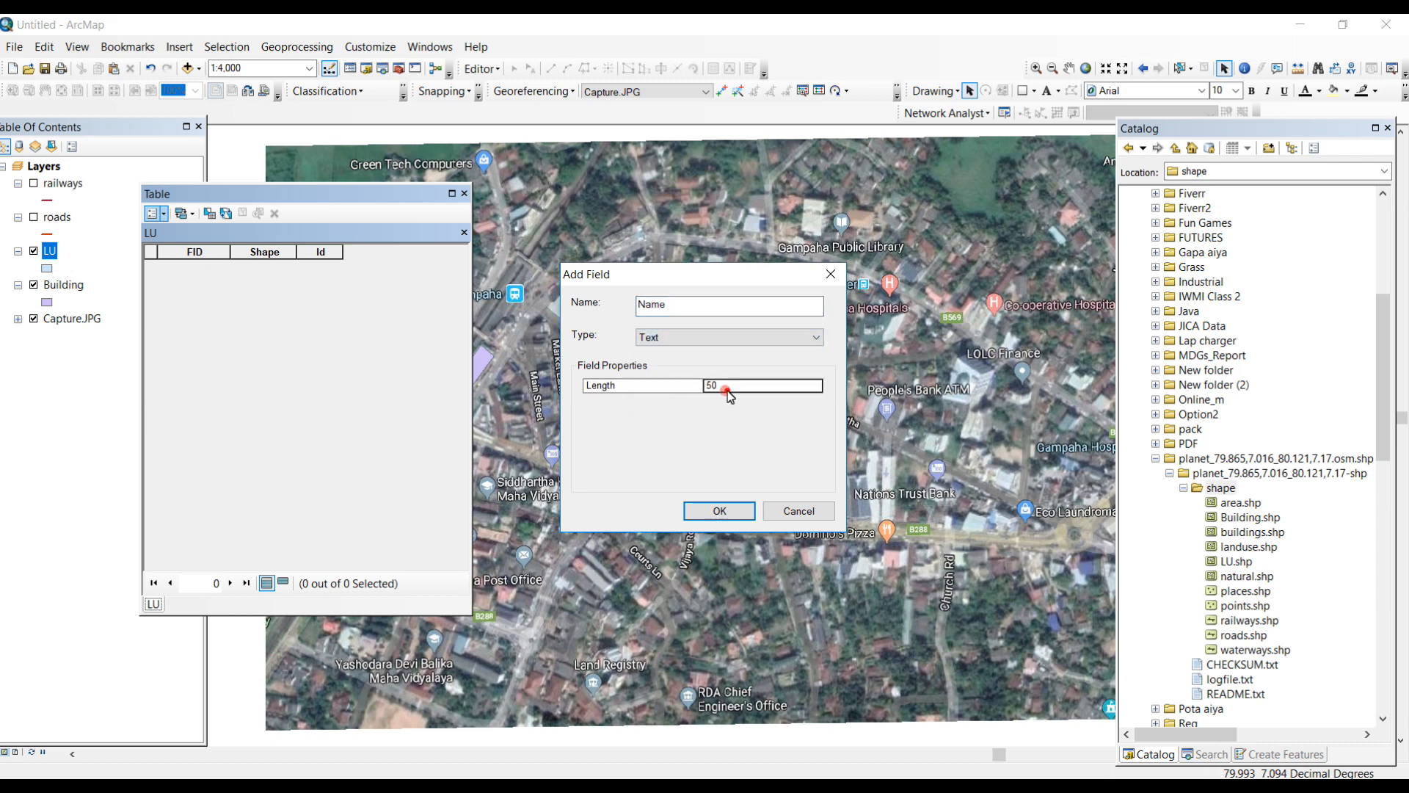
key("BackSpace")
type("20")
left_click(720, 511)
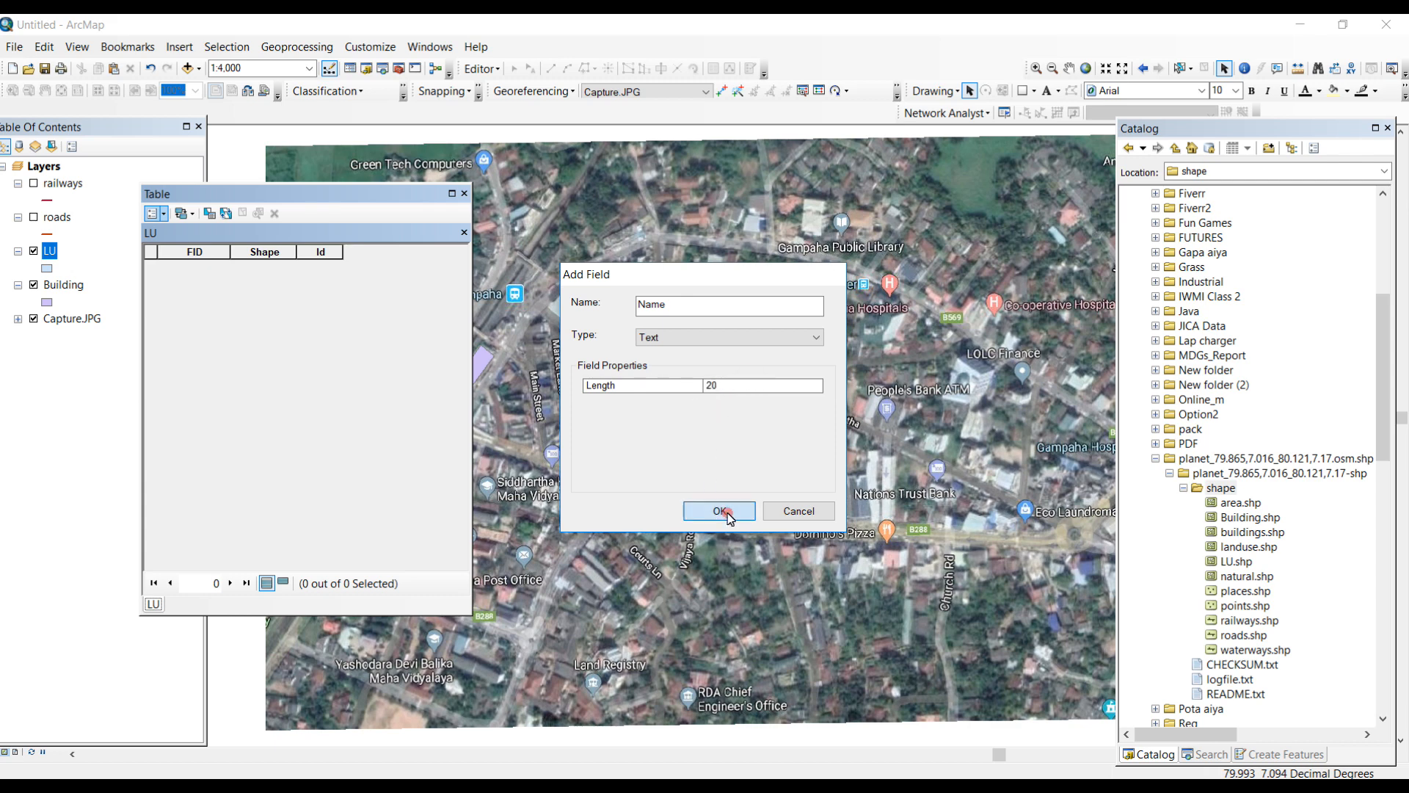
left_click(463, 194)
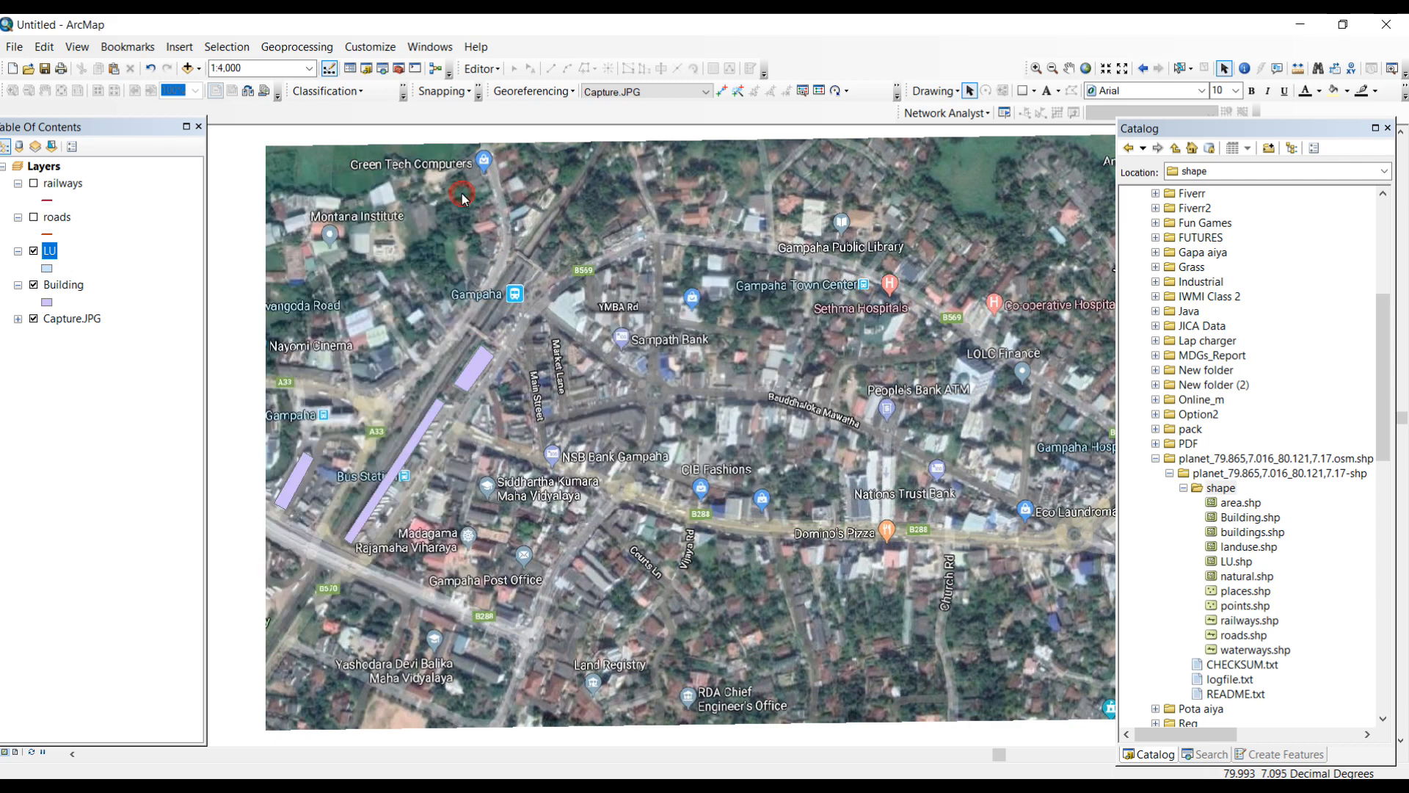
Start an editing session on the LU layer
right_click(52, 255)
mouse_move(140, 521)
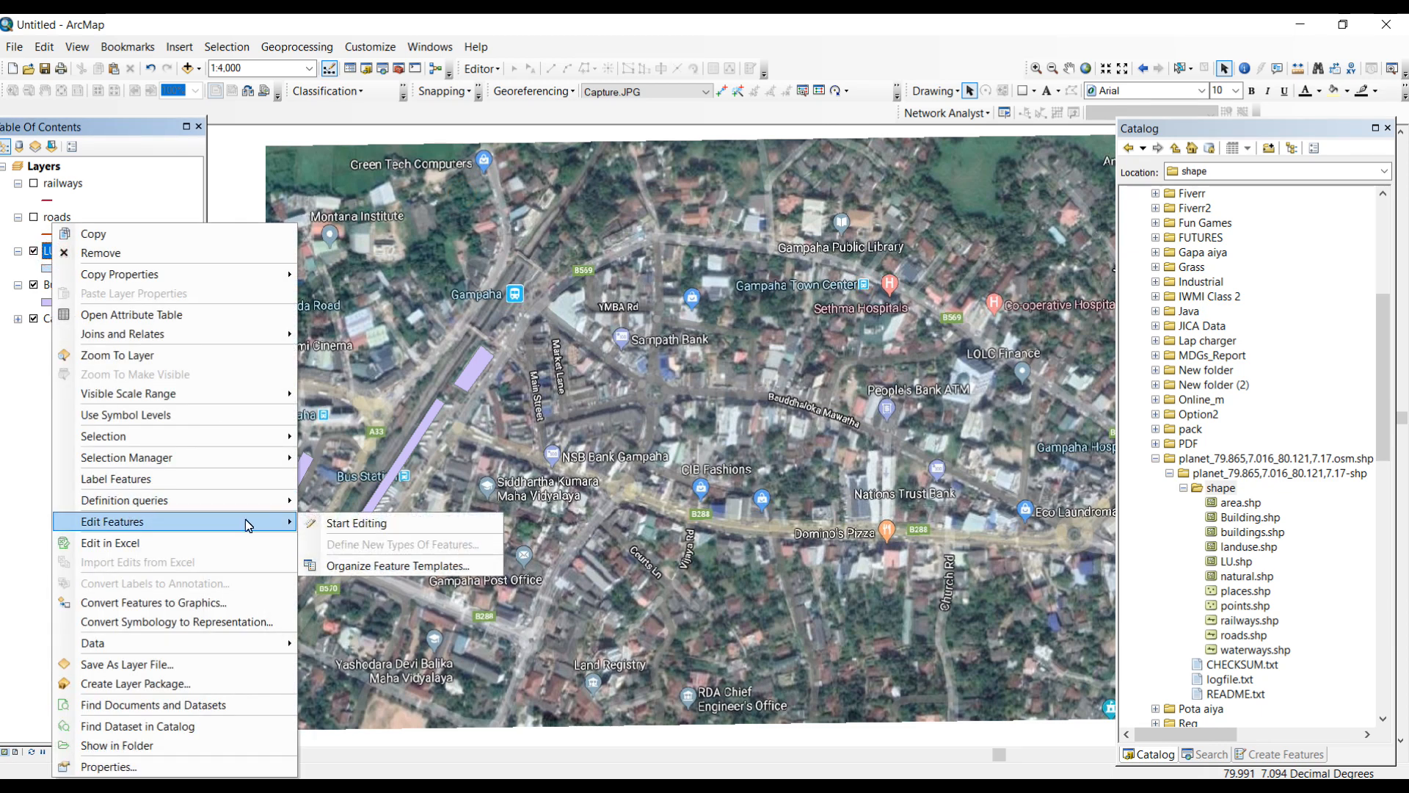
left_click(334, 523)
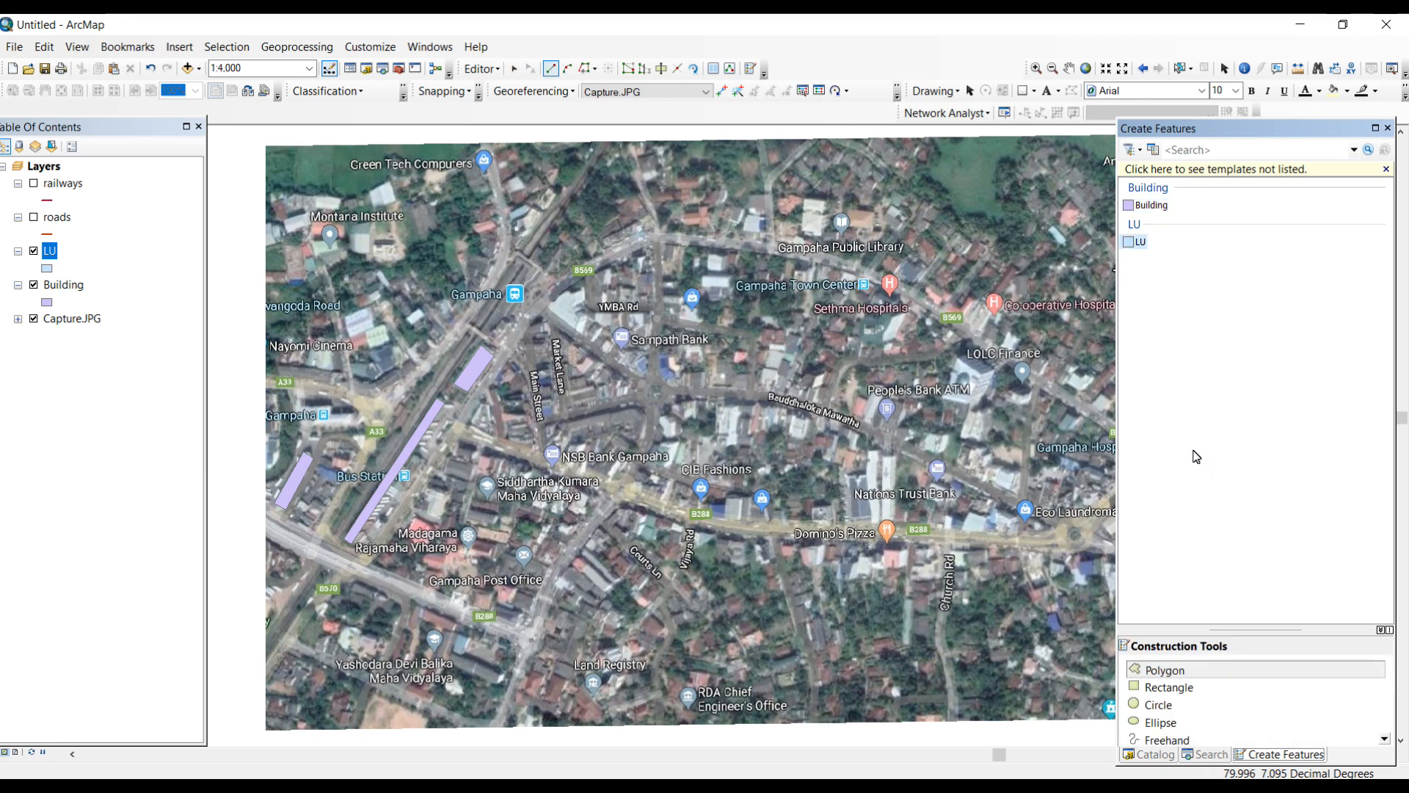
Using the LU template and Polygon tool, digitize the triangular block west of Main Street, following its curved eastern edge down to the road near NSB Bank
left_click(1153, 673)
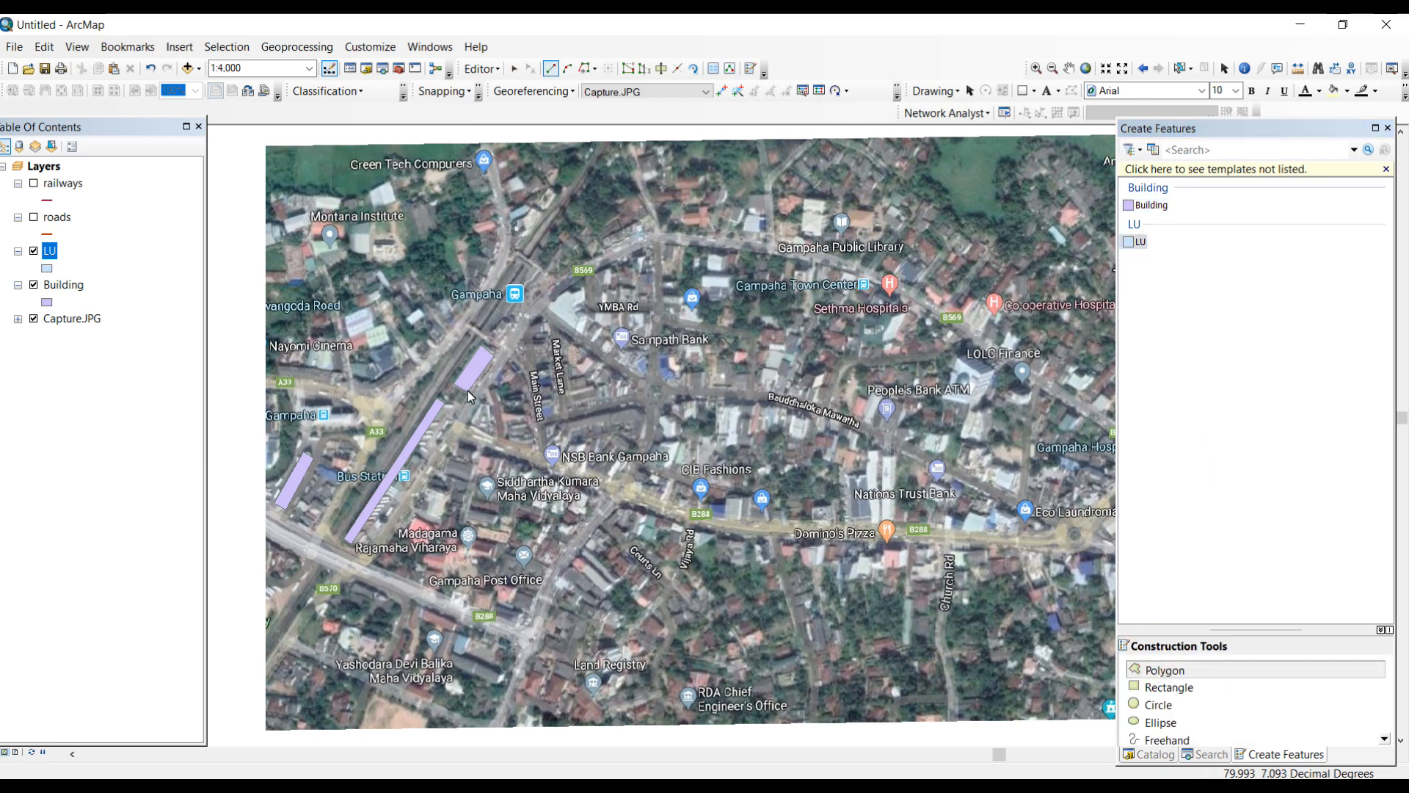
scroll(468, 391, "down", 3)
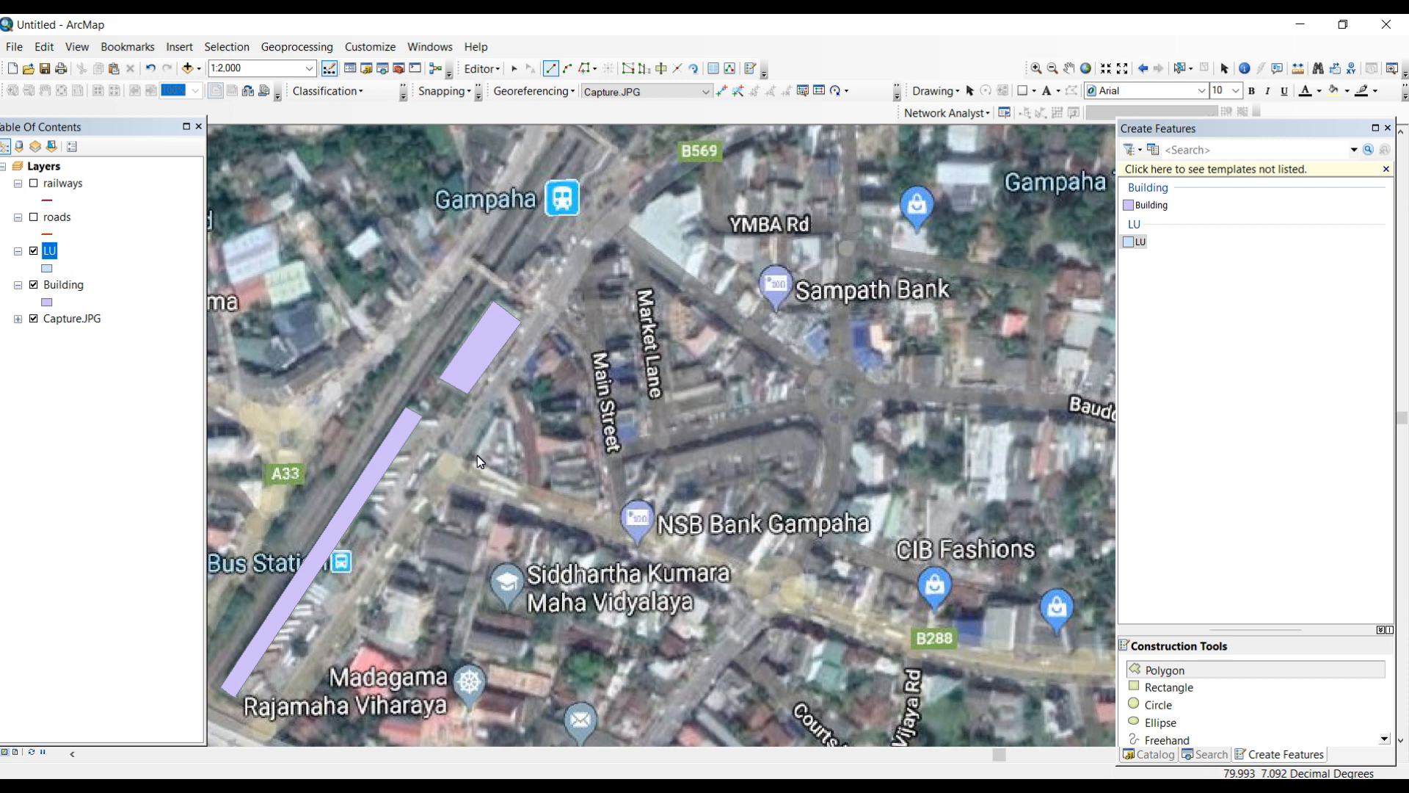
left_click(476, 455)
left_click(549, 326)
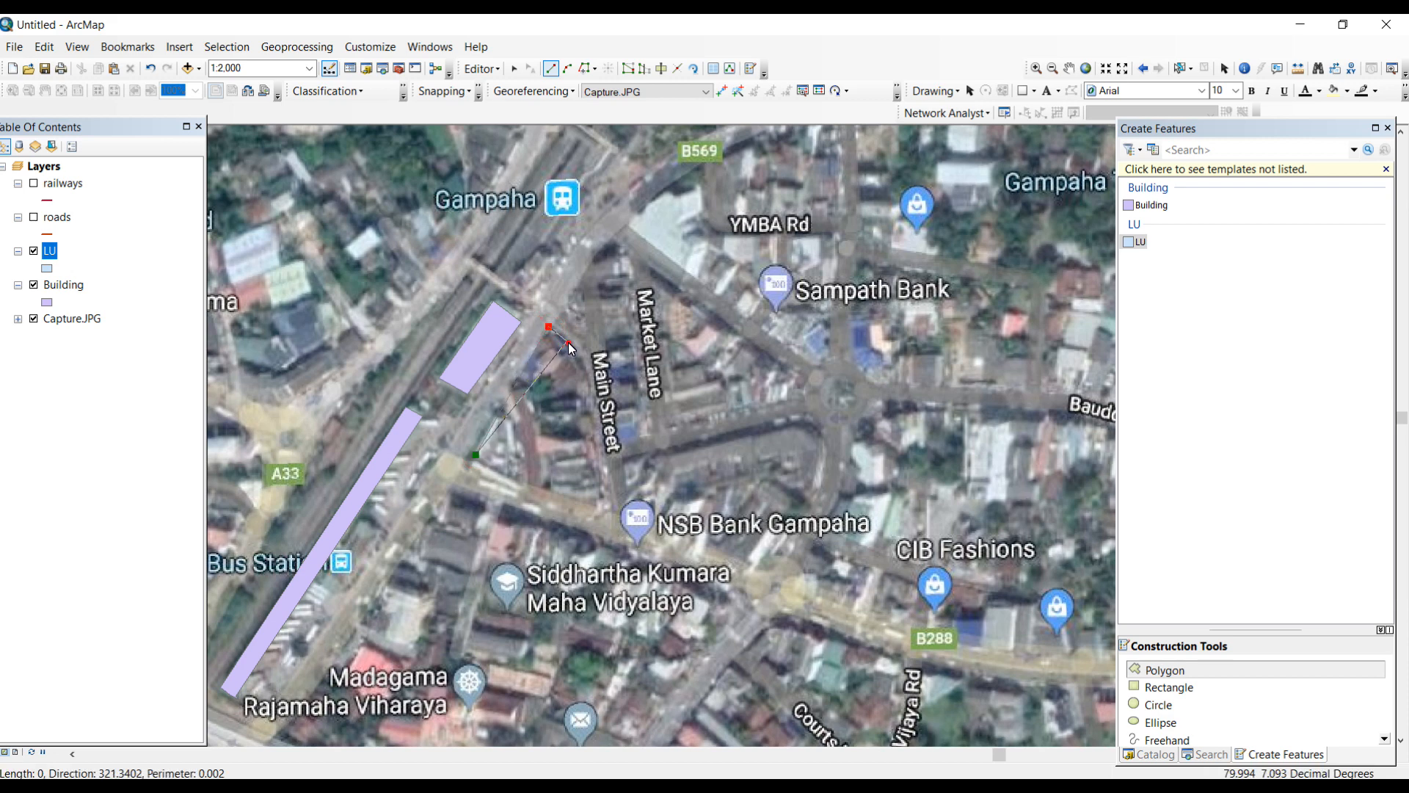
left_click(567, 343)
left_click(584, 373)
left_click(606, 500)
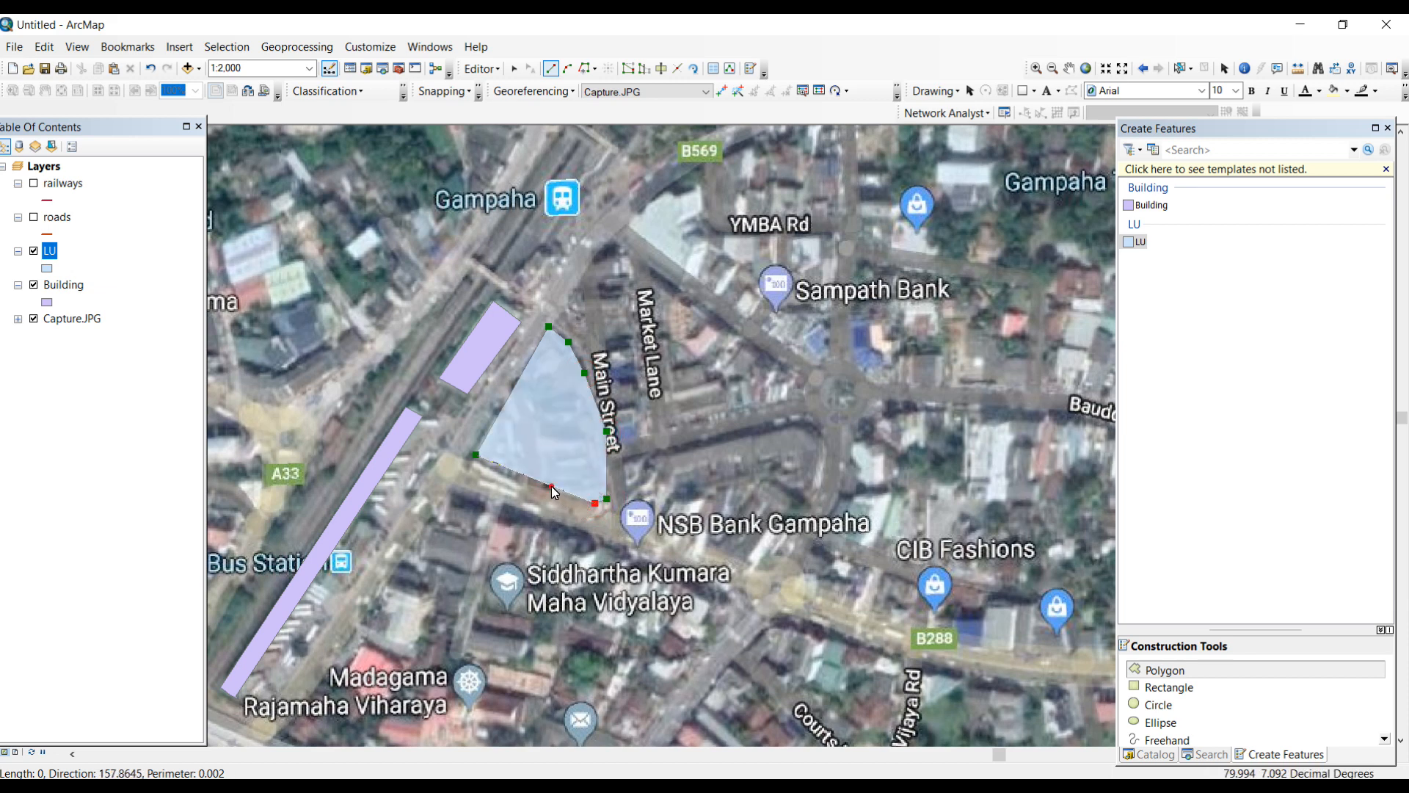
double_click(552, 486)
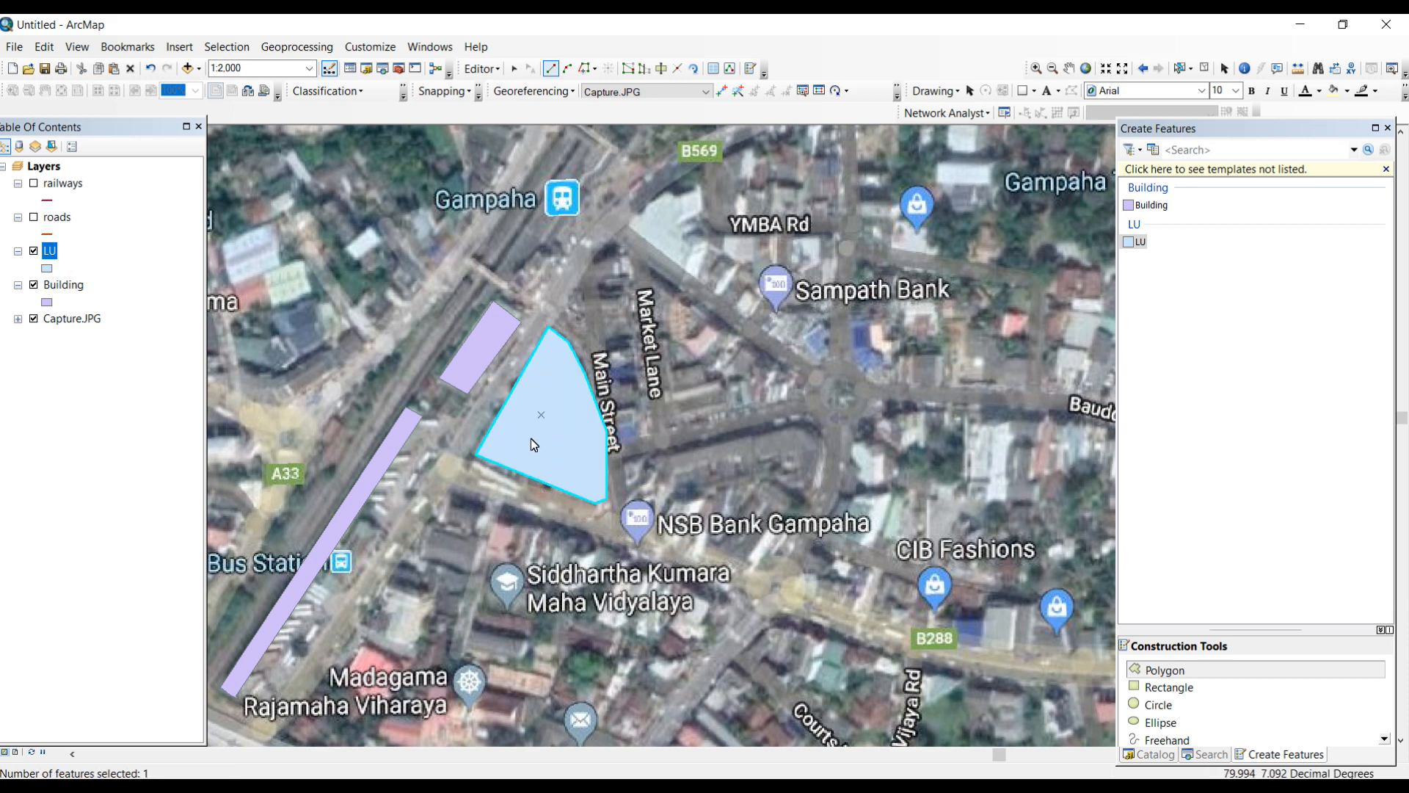
left_click_drag(706, 374, 526, 473)
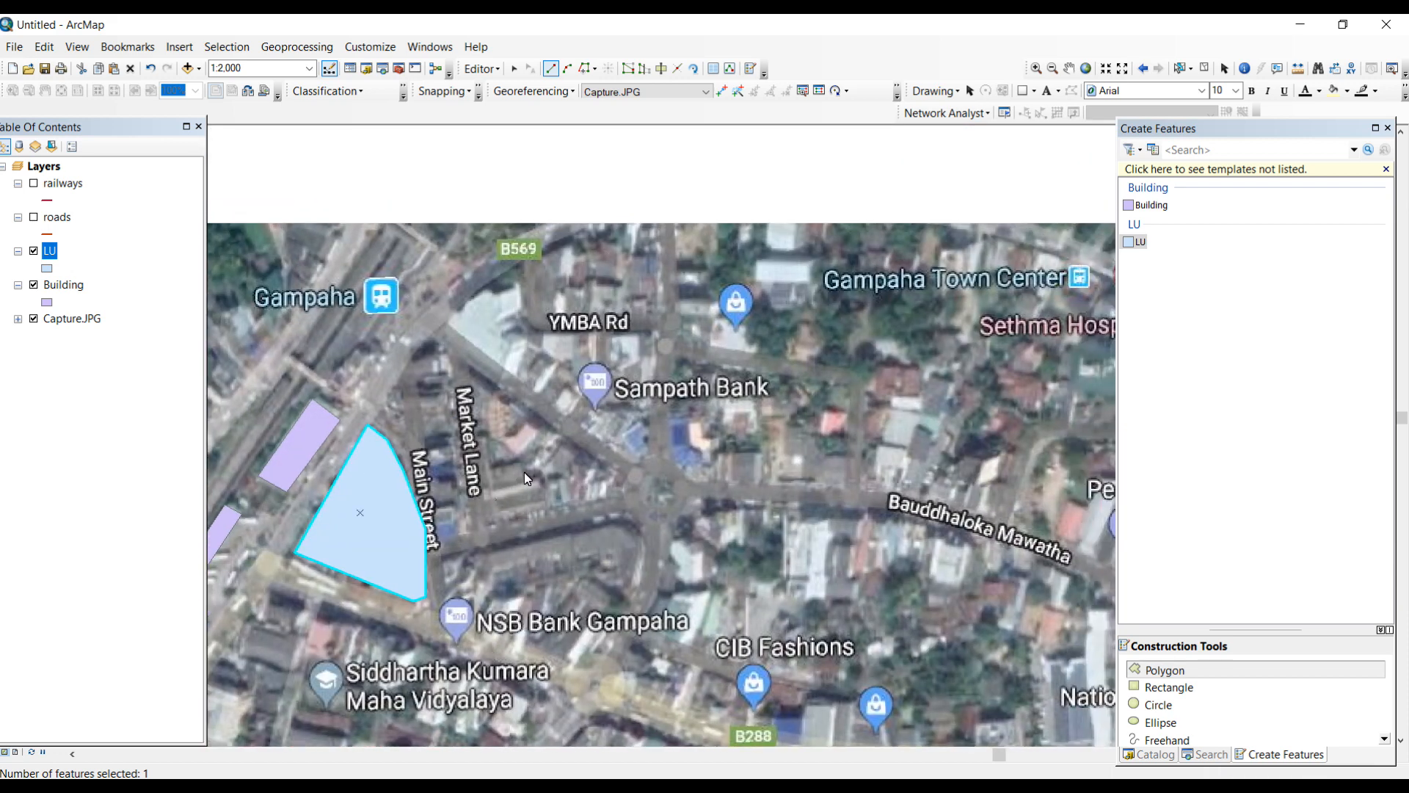
Turn on streaming and digitize an LU polygon around the triangular block containing YMBA Rd, between B569 and the Sampath Bank road
left_click(448, 322)
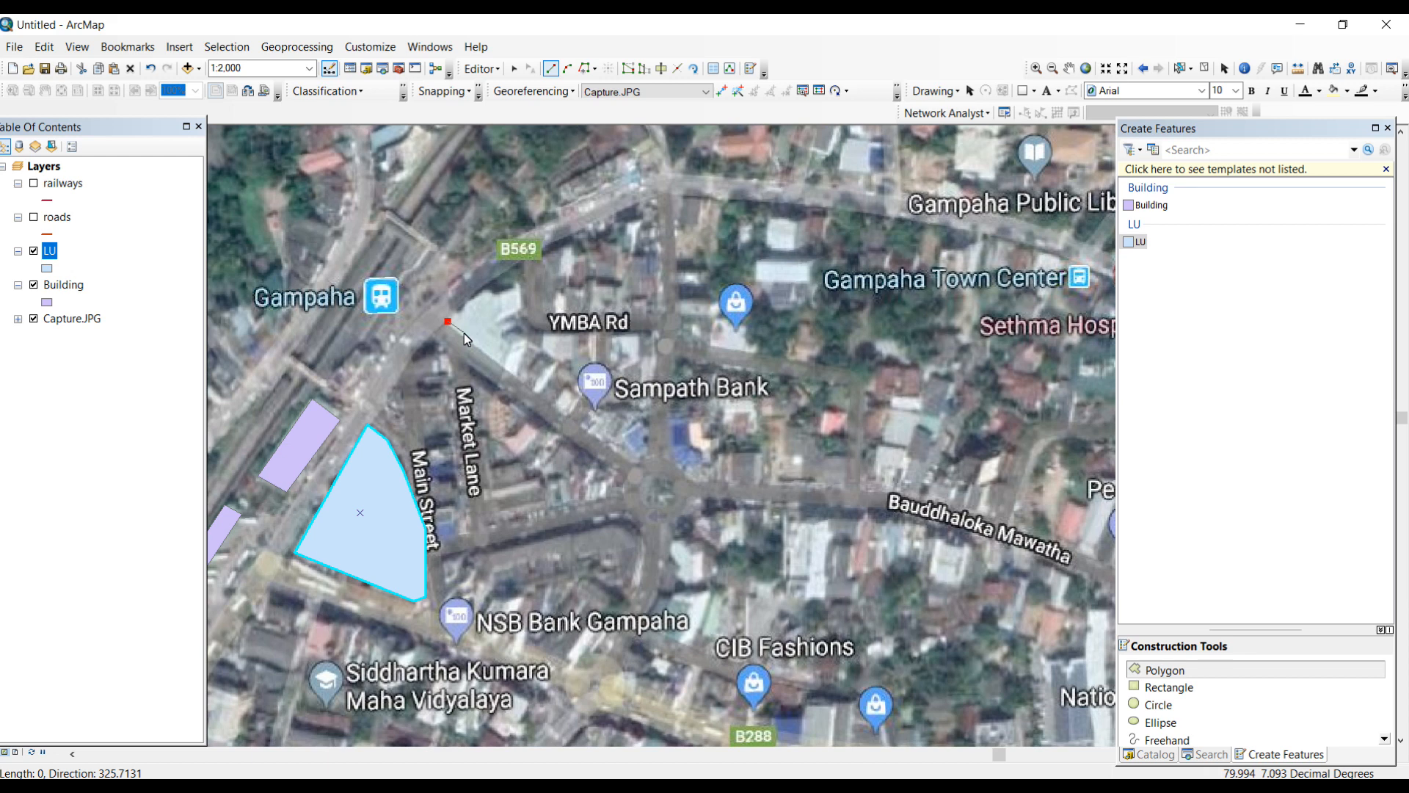
right_click(464, 333)
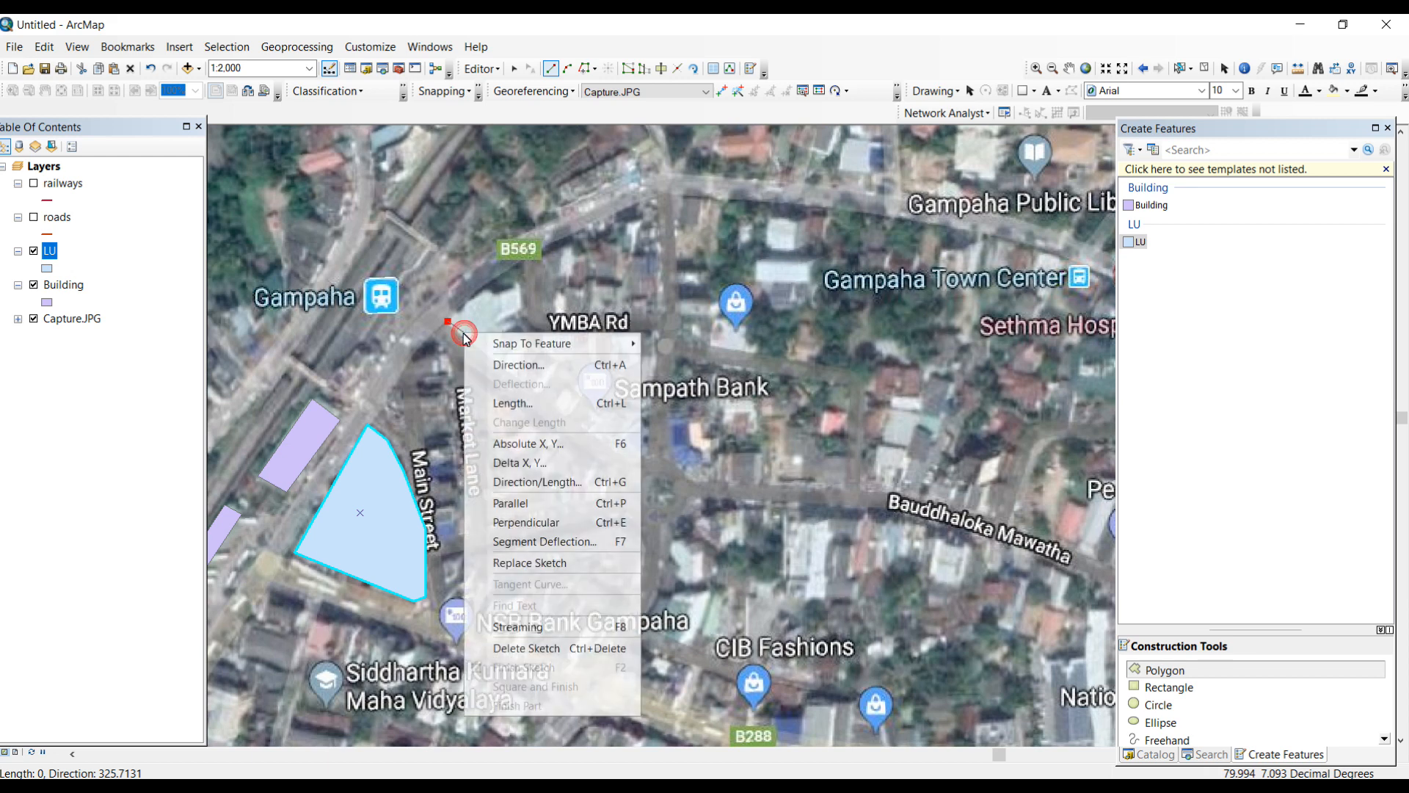
left_click(515, 629)
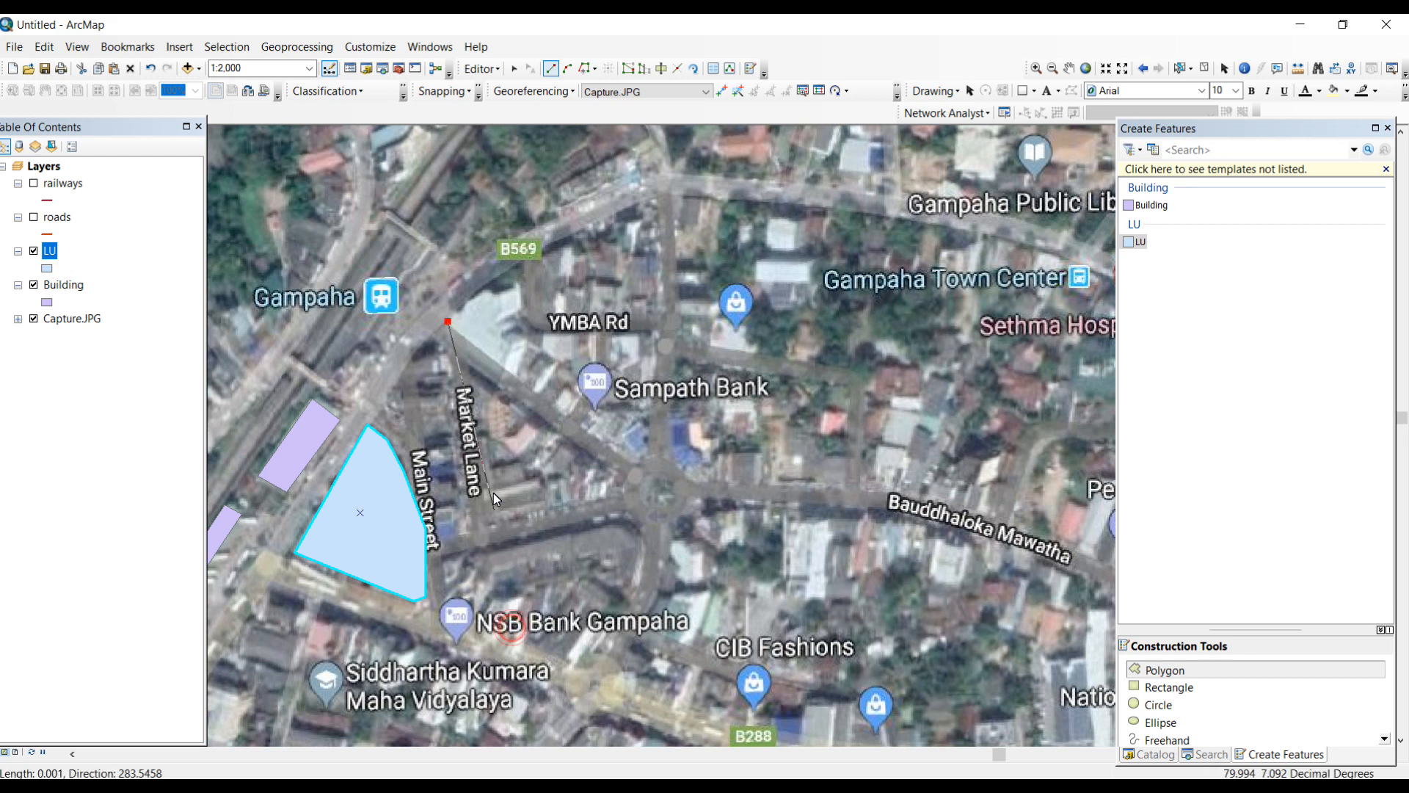
left_click(464, 337)
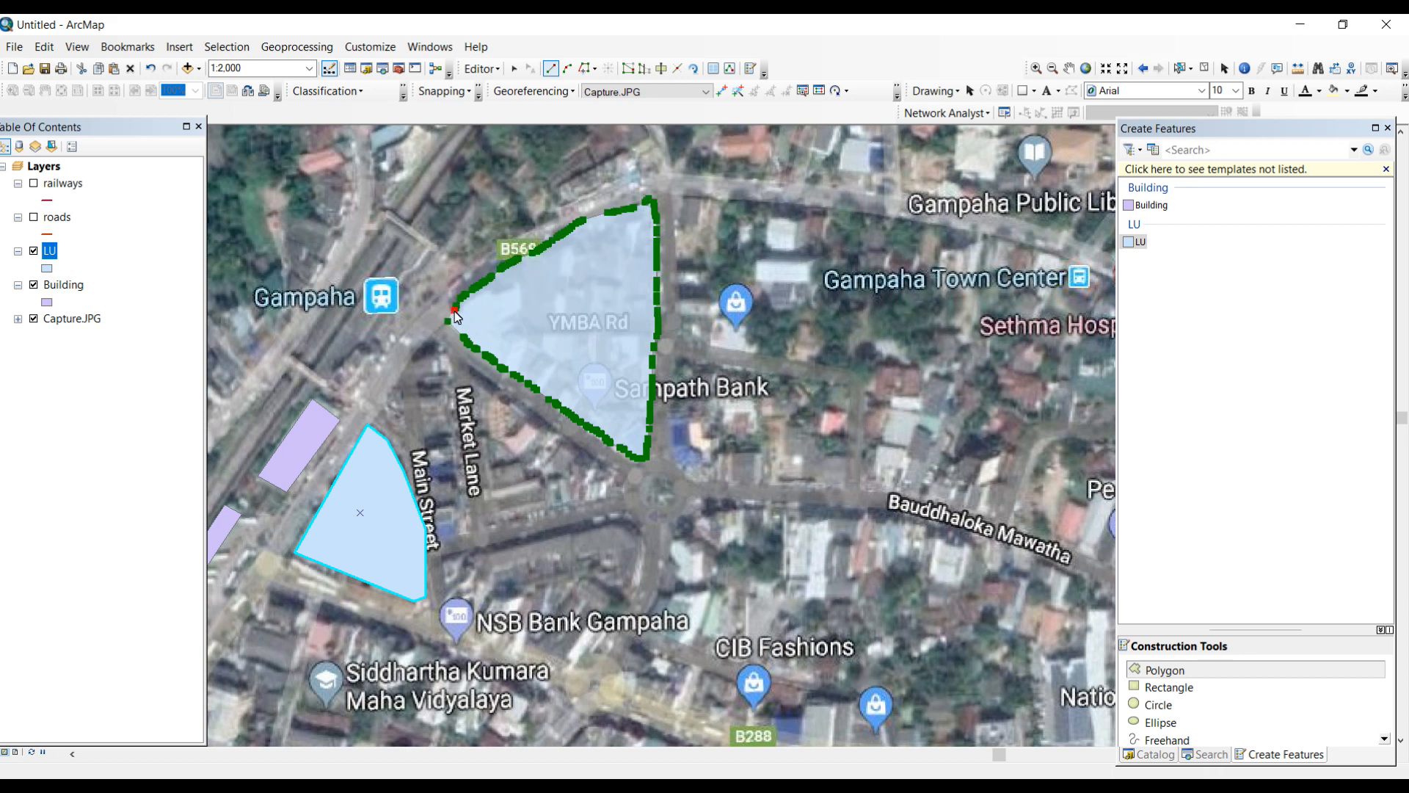
double_click(455, 311)
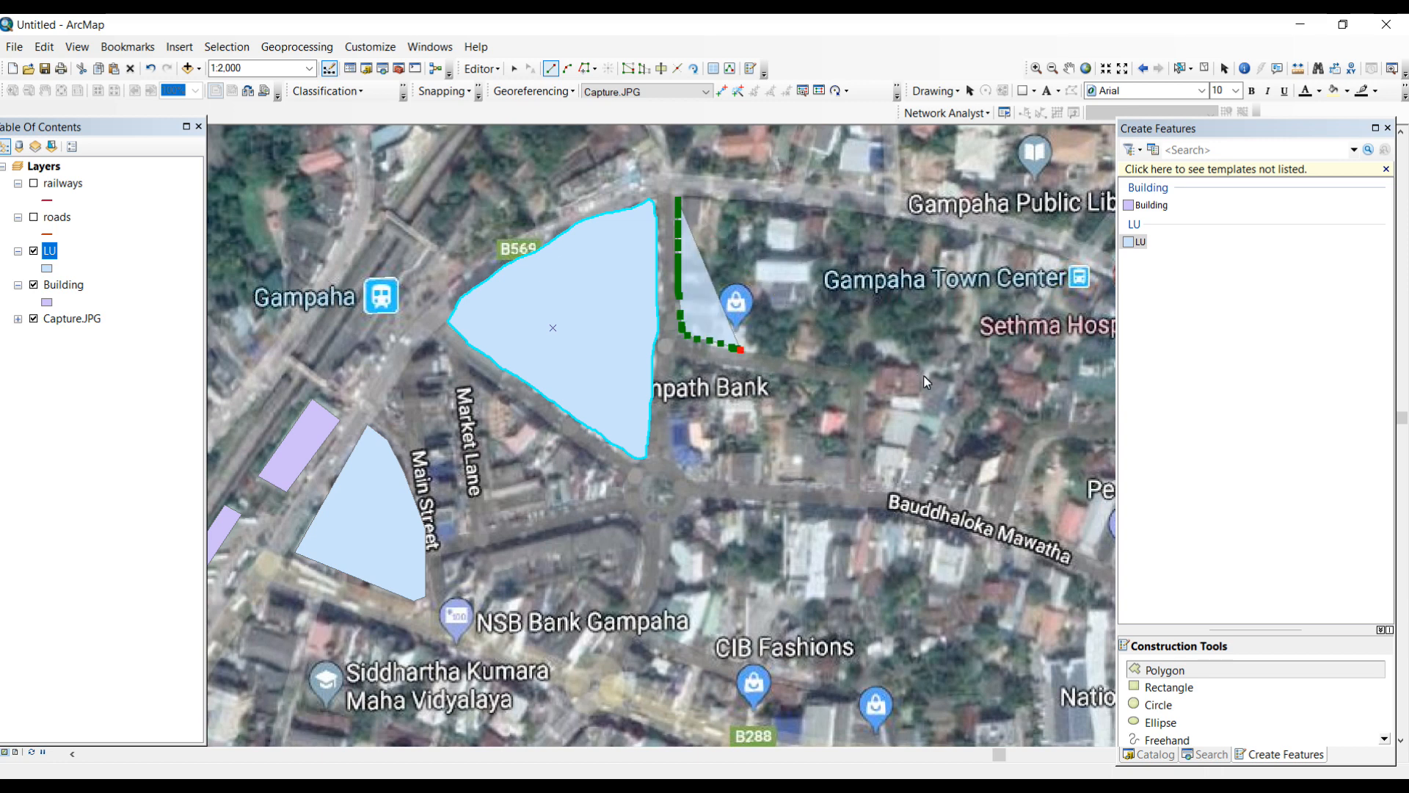
Trace an LU polygon around the elongated block east of the YMBA Rd triangle, covering the Gampaha Town Center area
left_click(1022, 387)
left_click_drag(1027, 259, 705, 201)
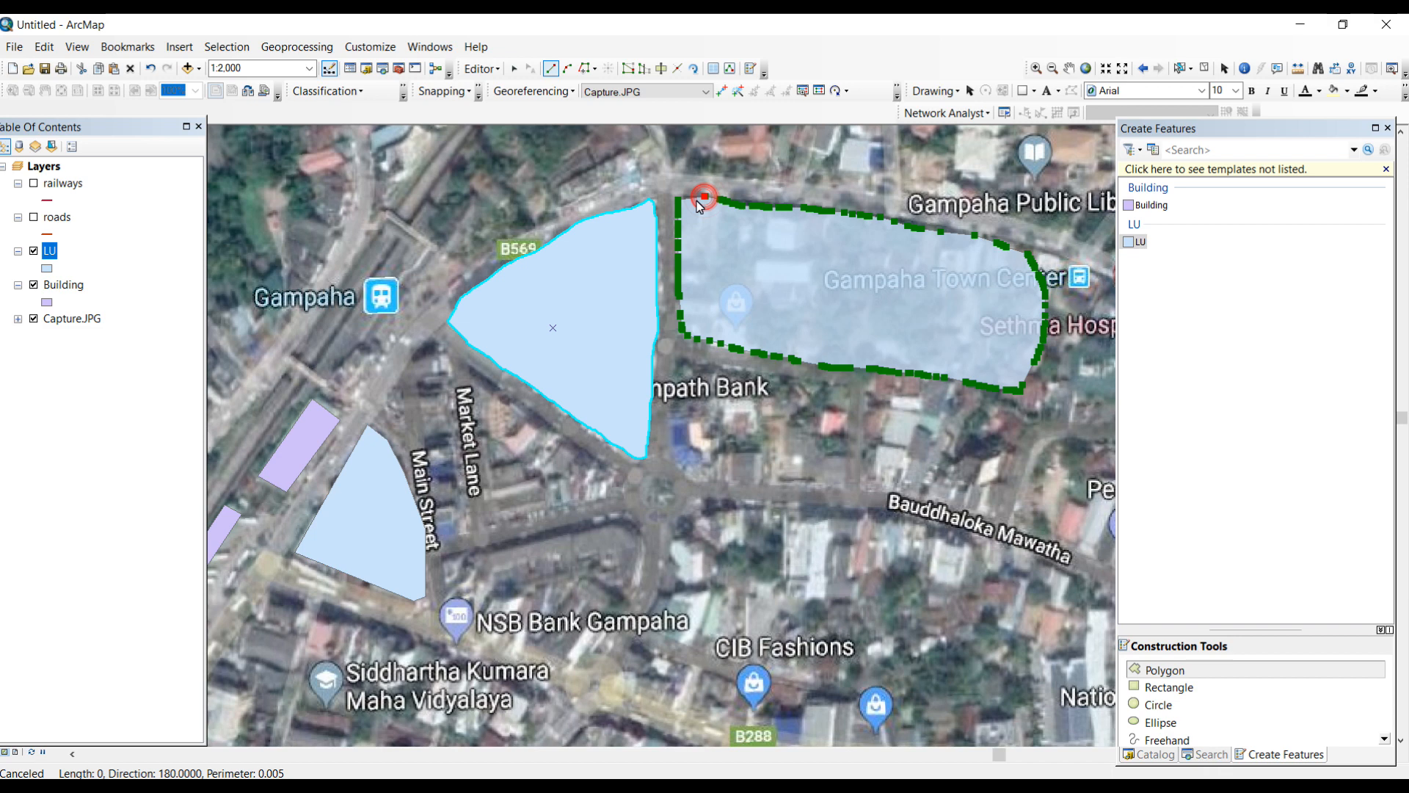
double_click(703, 198)
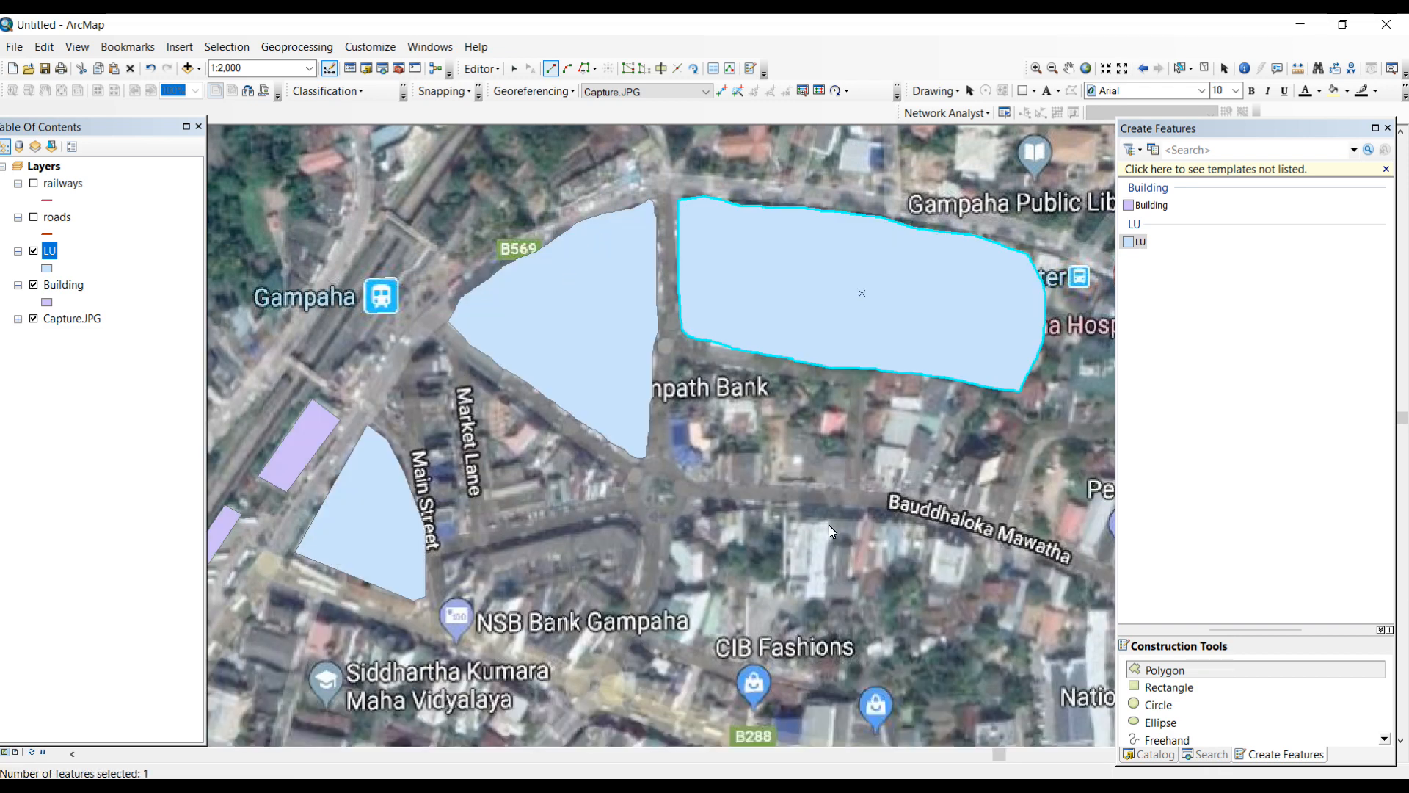
left_click(700, 506)
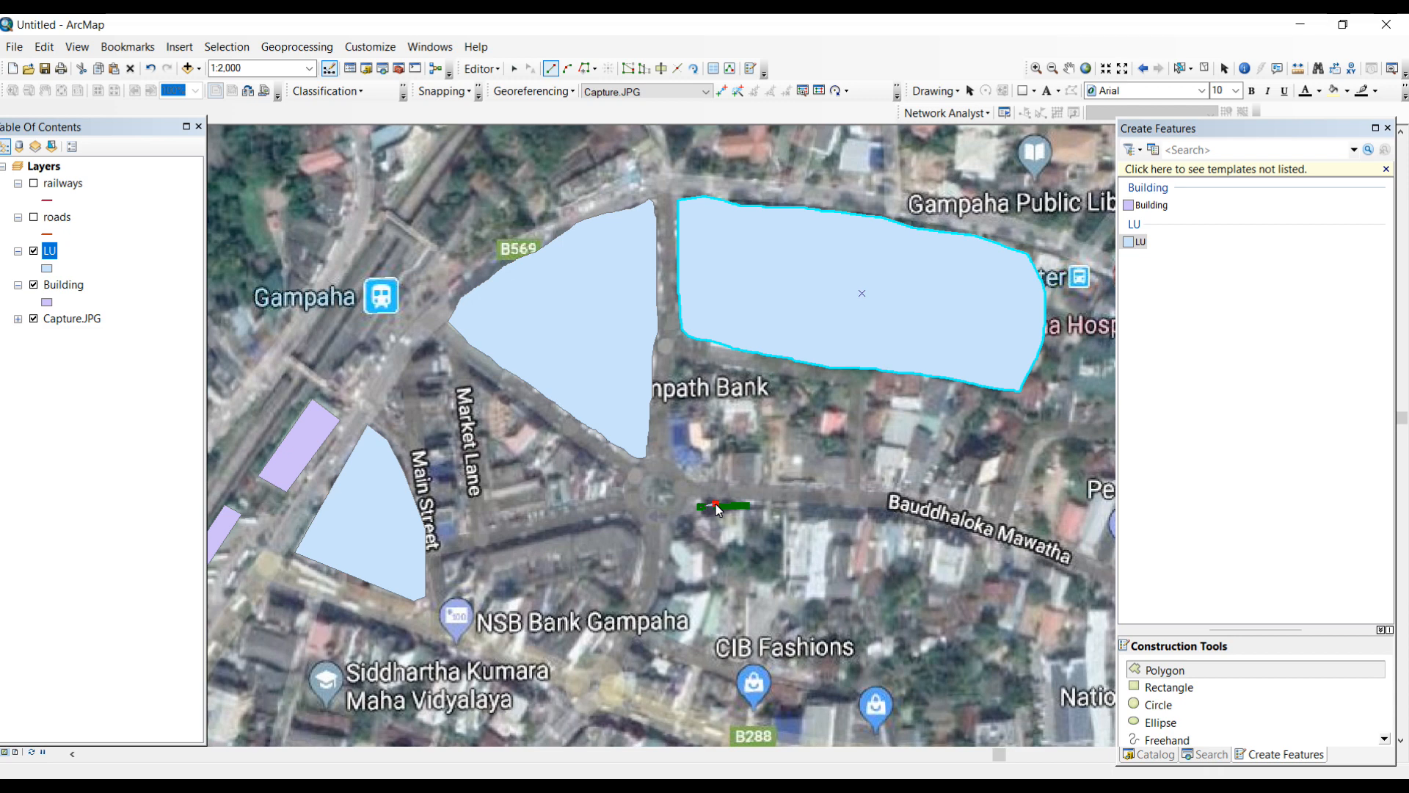
right_click(718, 507)
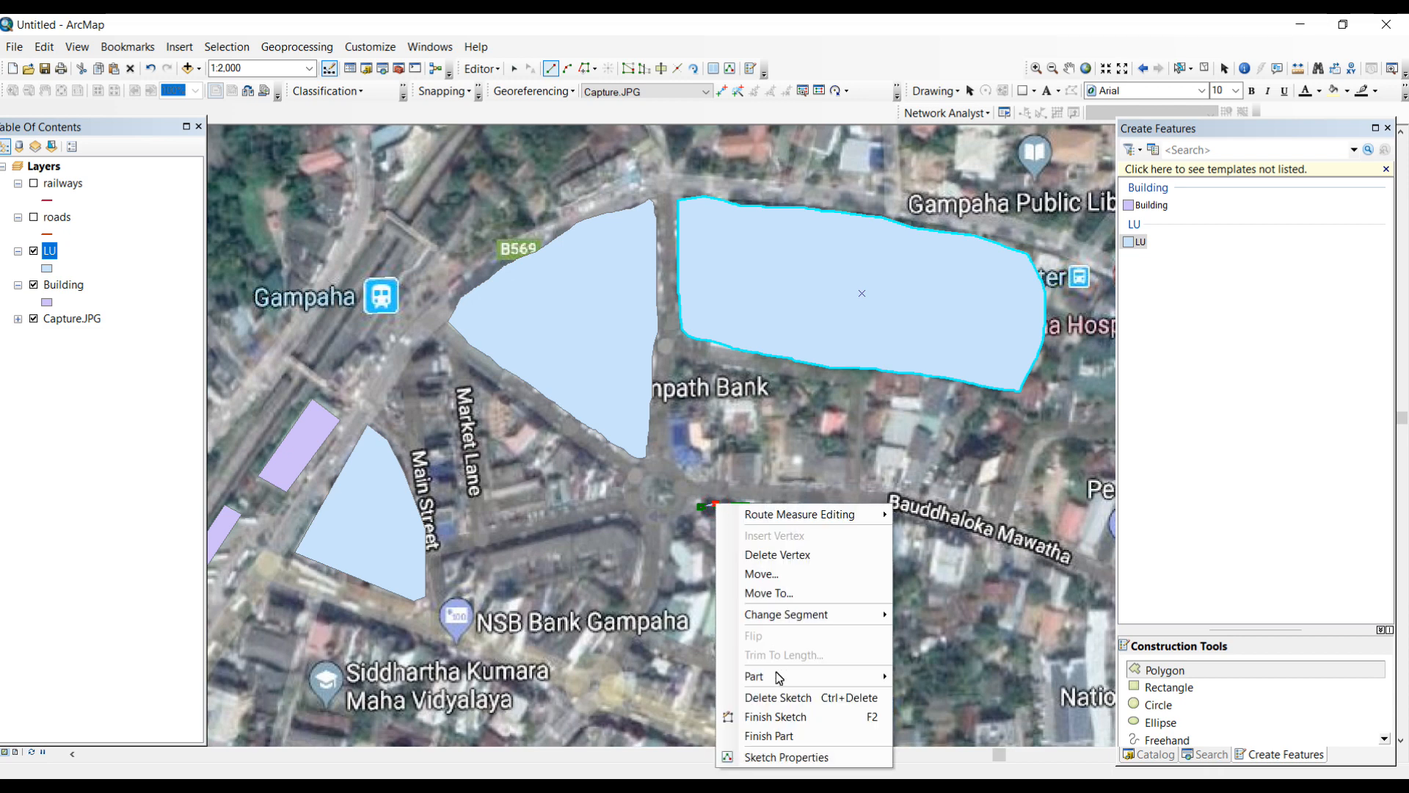
left_click(764, 694)
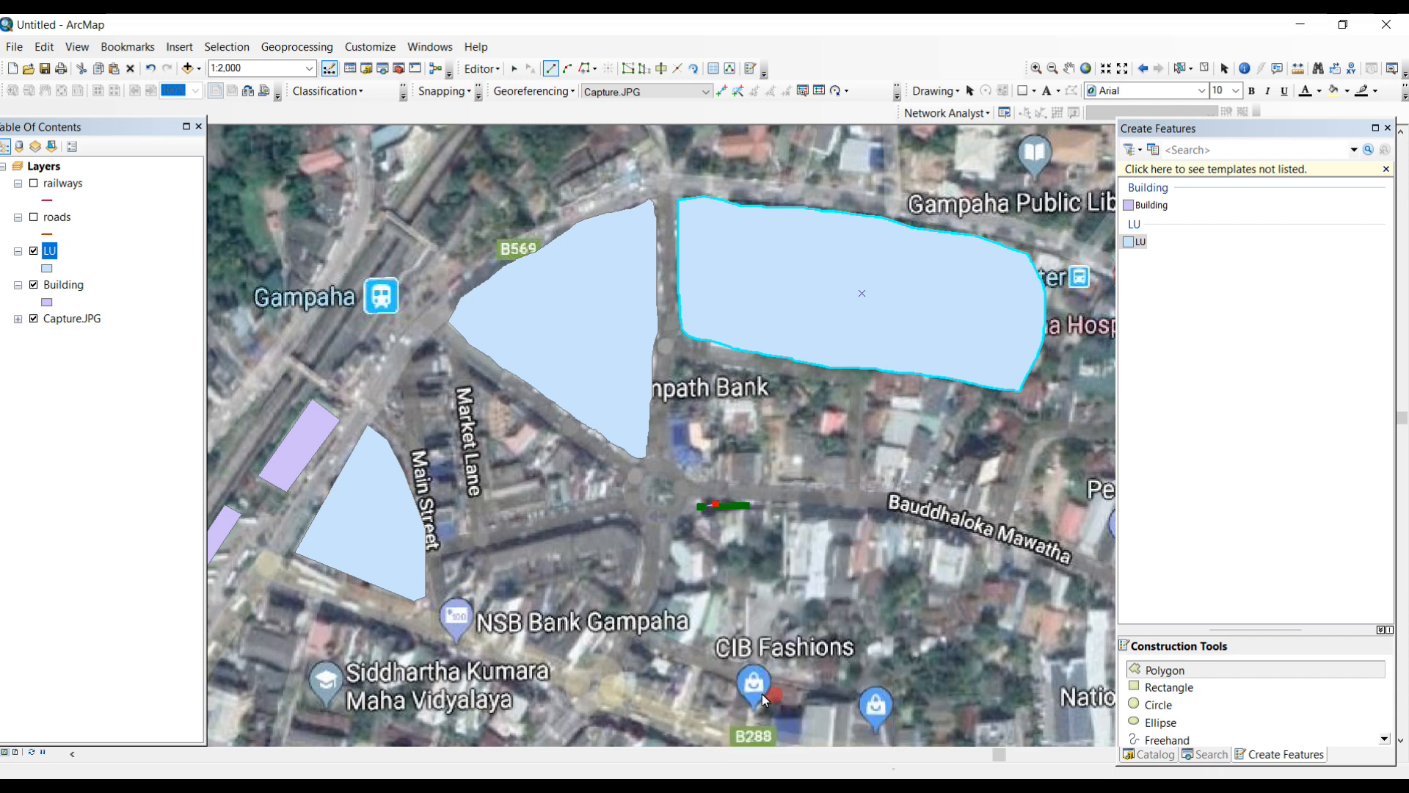
Trace an LU polygon around the CIB Fashions block between Bauddhaloka Mawatha and B288, and dismiss the low-battery notice
left_click(690, 509)
left_click(723, 509)
mouse_move(851, 509)
left_mouse_down()
mouse_move(1041, 553)
mouse_move(1089, 606)
mouse_move(1054, 650)
left_mouse_up()
mouse_move(995, 695)
left_mouse_down()
mouse_move(774, 716)
mouse_move(698, 699)
mouse_move(653, 642)
mouse_move(662, 557)
left_mouse_up()
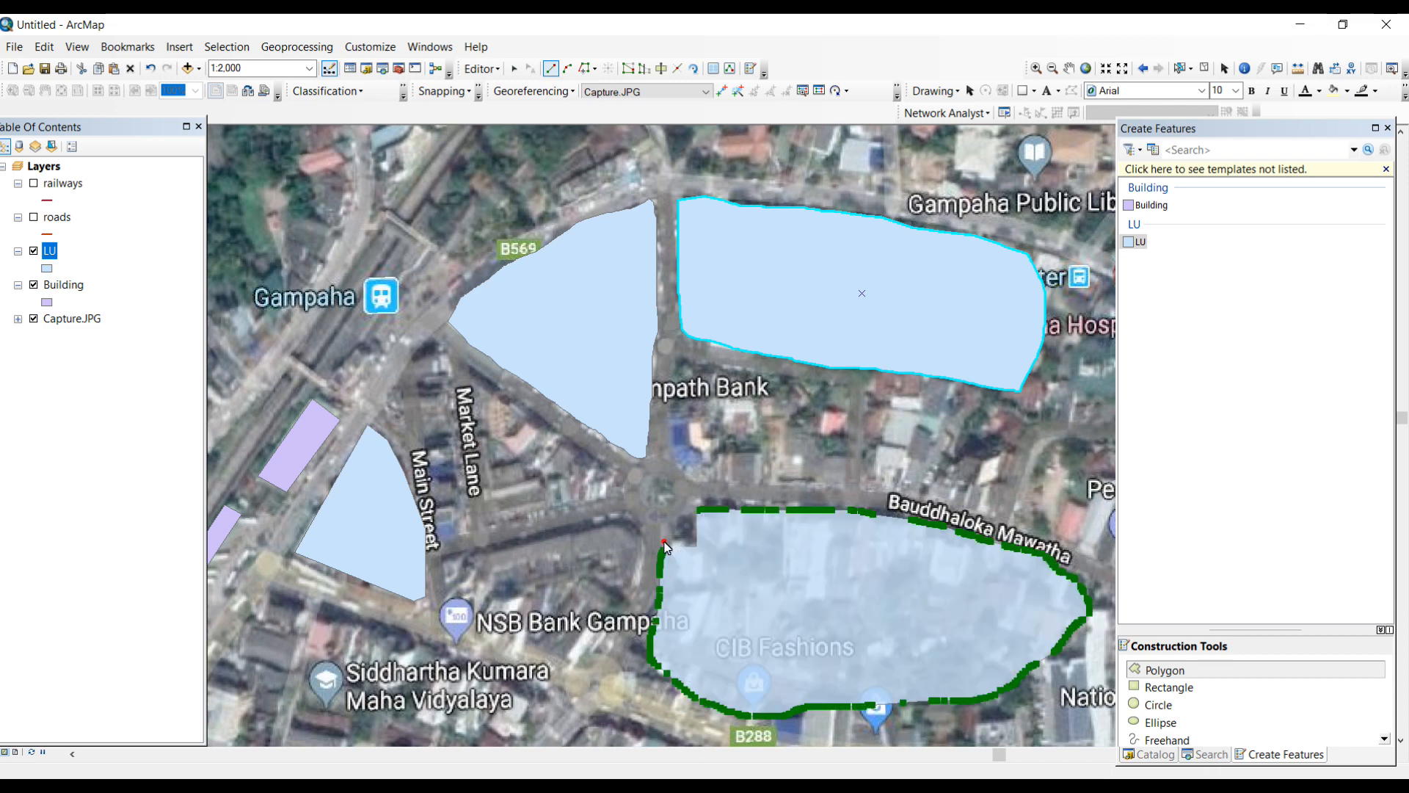
double_click(665, 547)
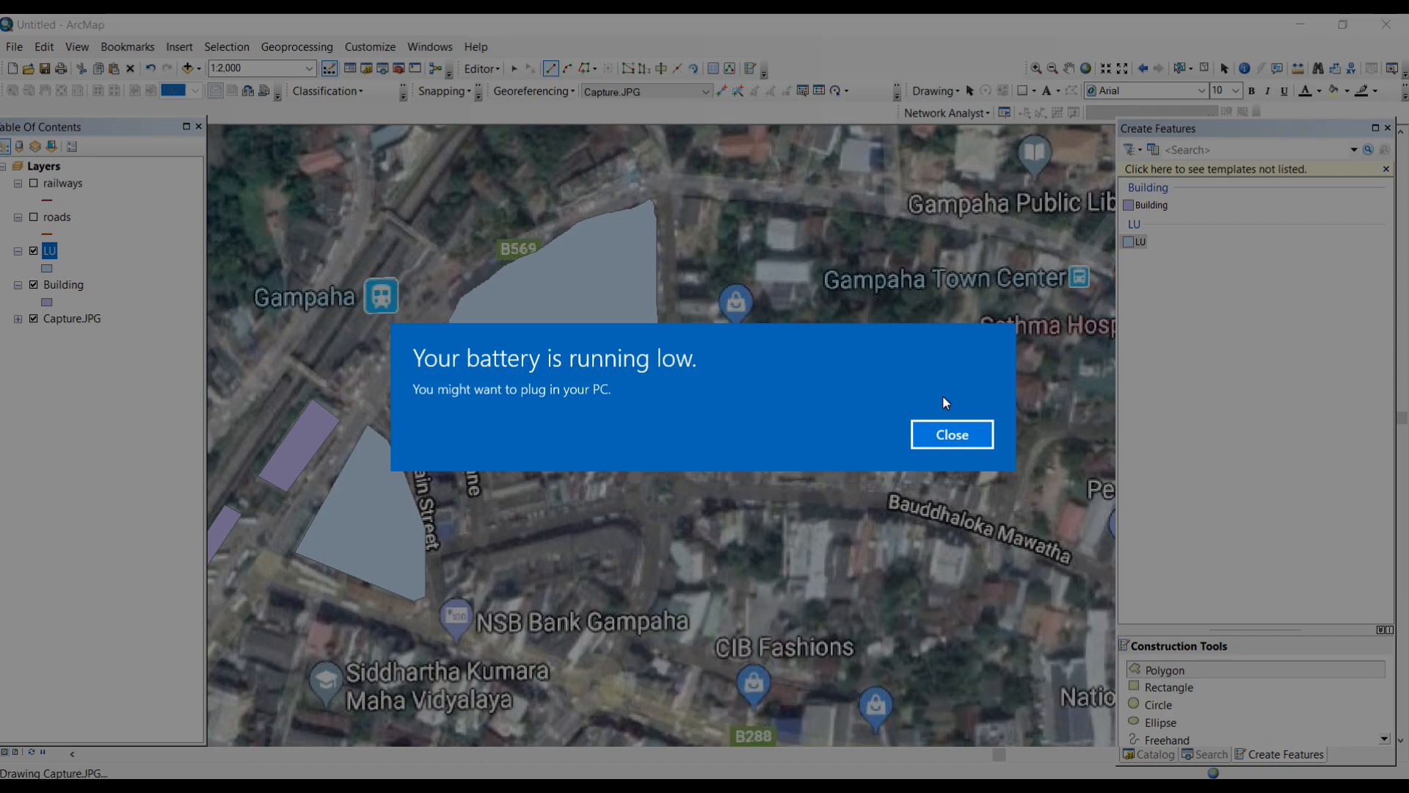
left_click(926, 441)
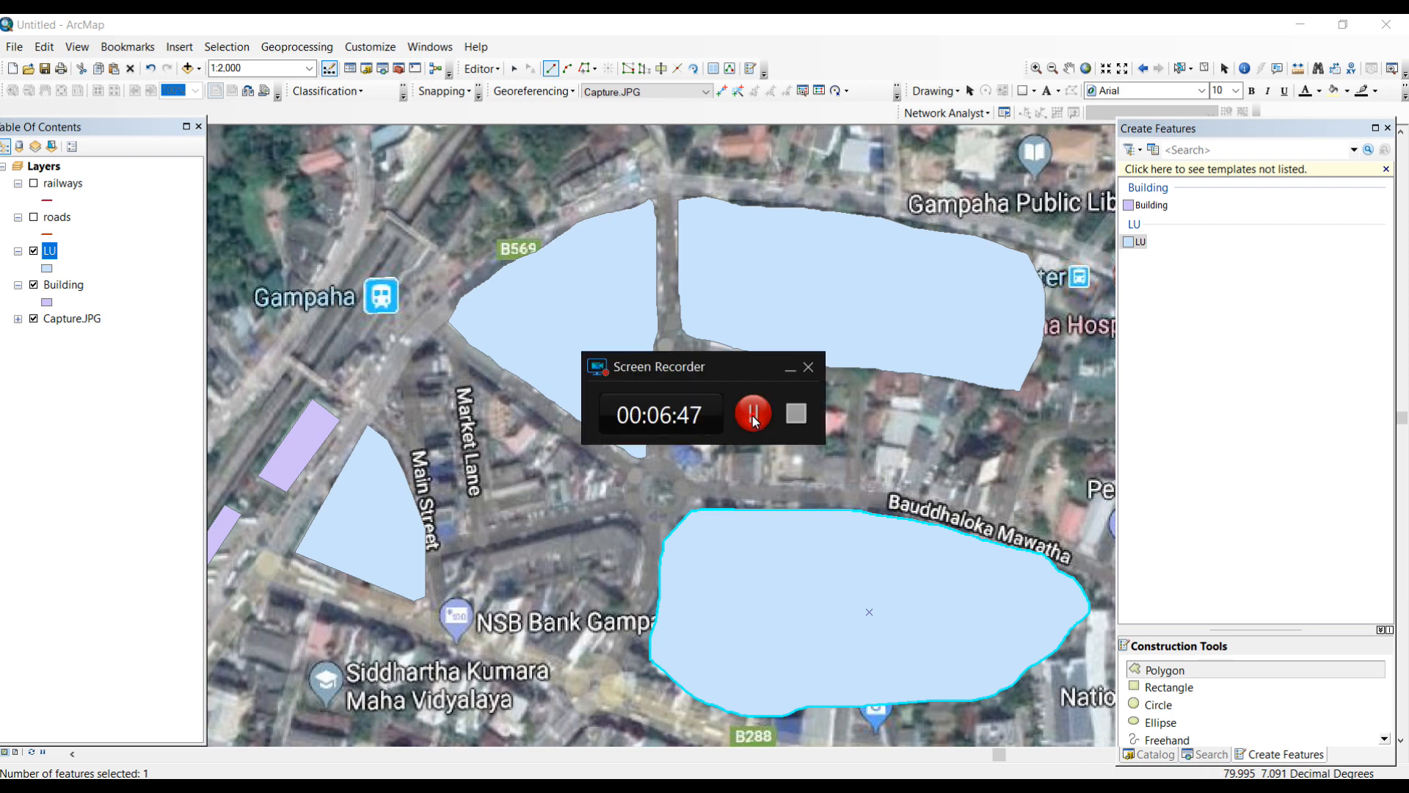
Save the LU edits and stop the editing session
scroll(648, 364, "up", 1)
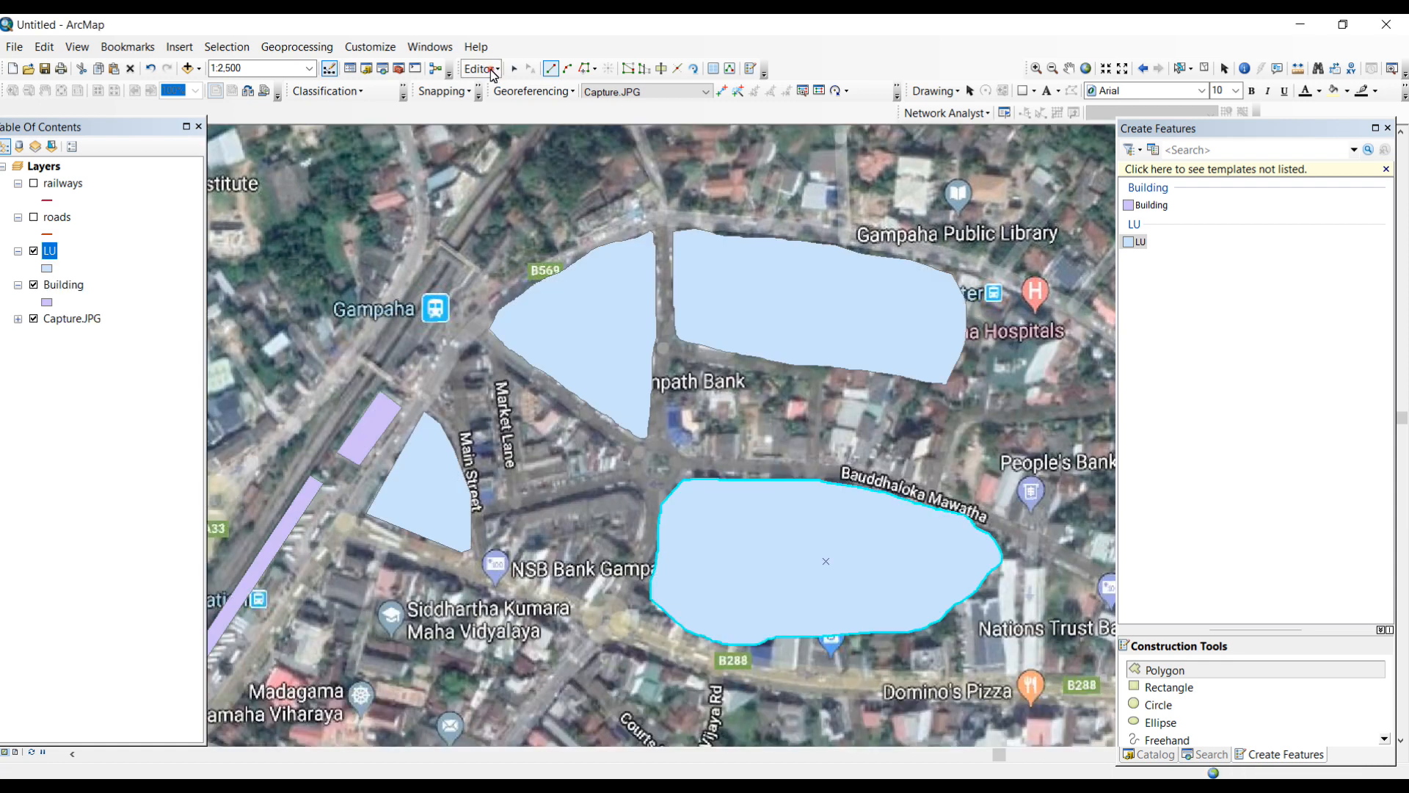
left_click(493, 73)
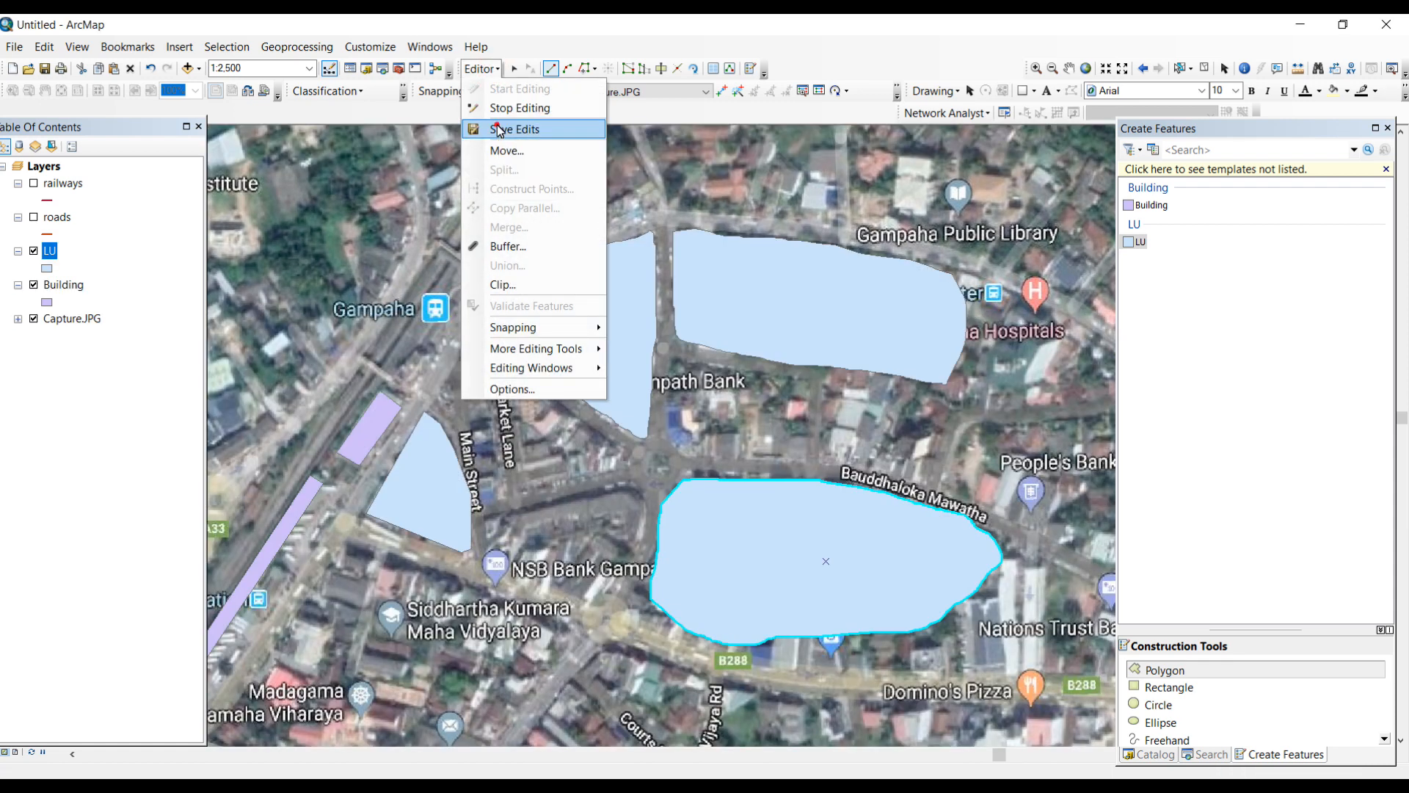
left_click(514, 129)
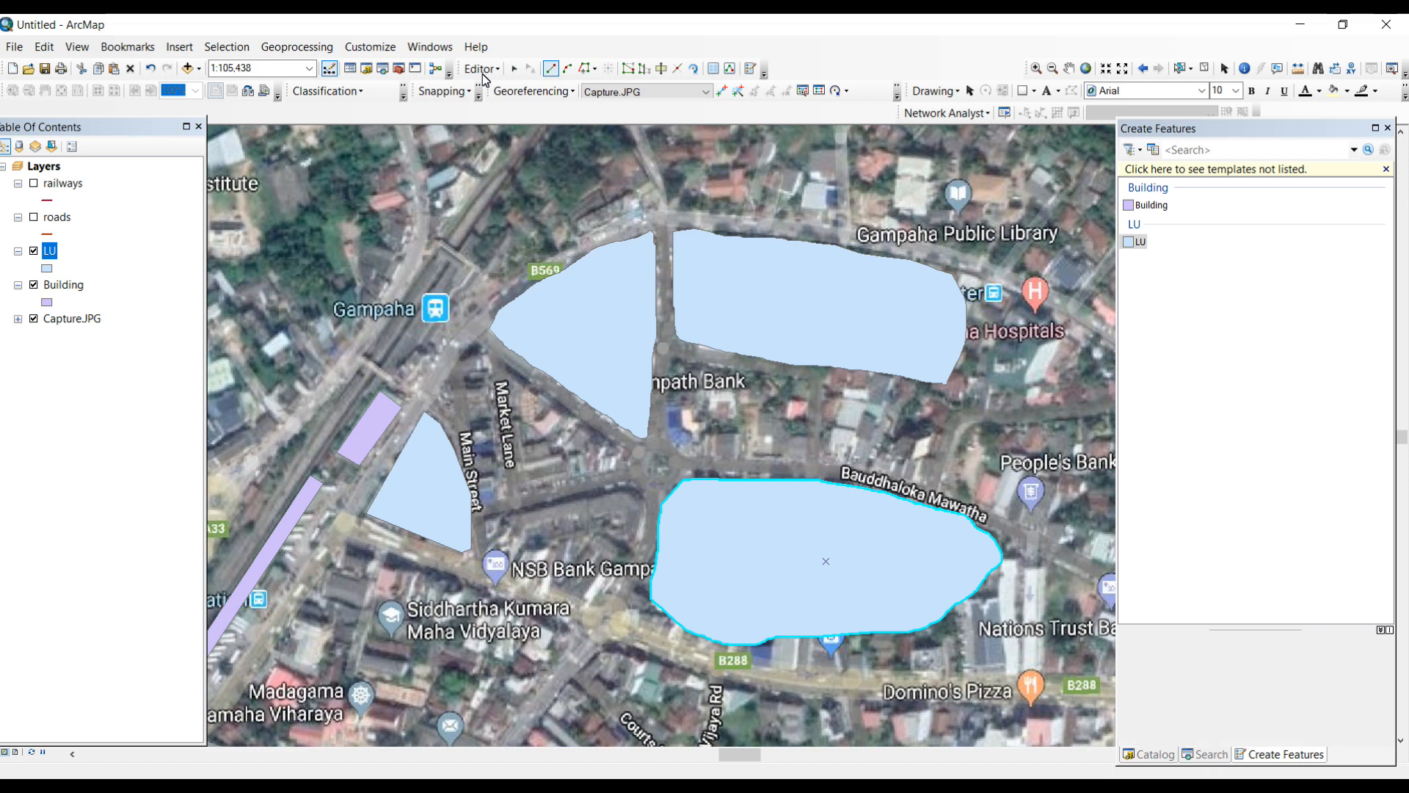
left_click(483, 71)
left_click(506, 108)
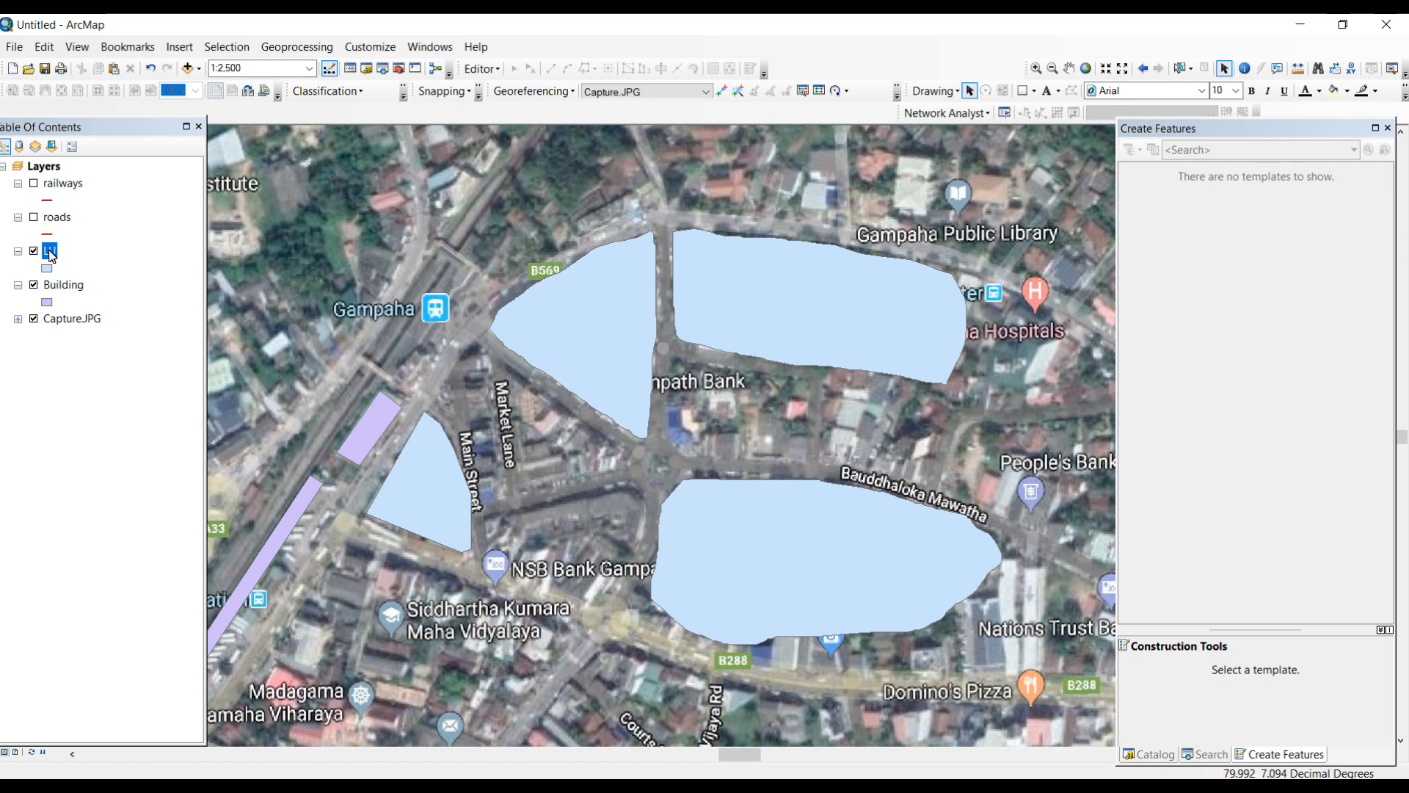
Open the LU attribute table, select its first record, and start an editing session on the LU layer
right_click(50, 253)
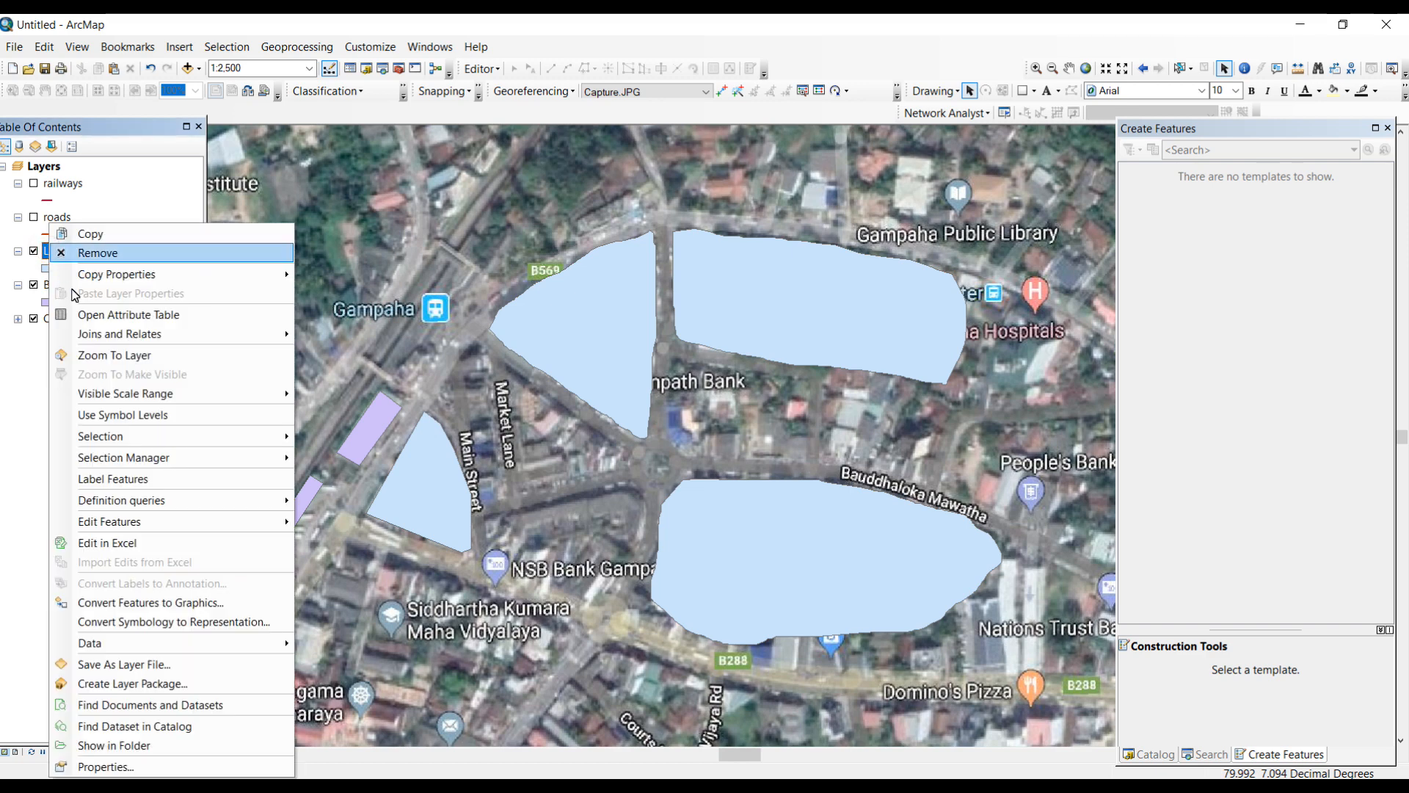
left_click(82, 317)
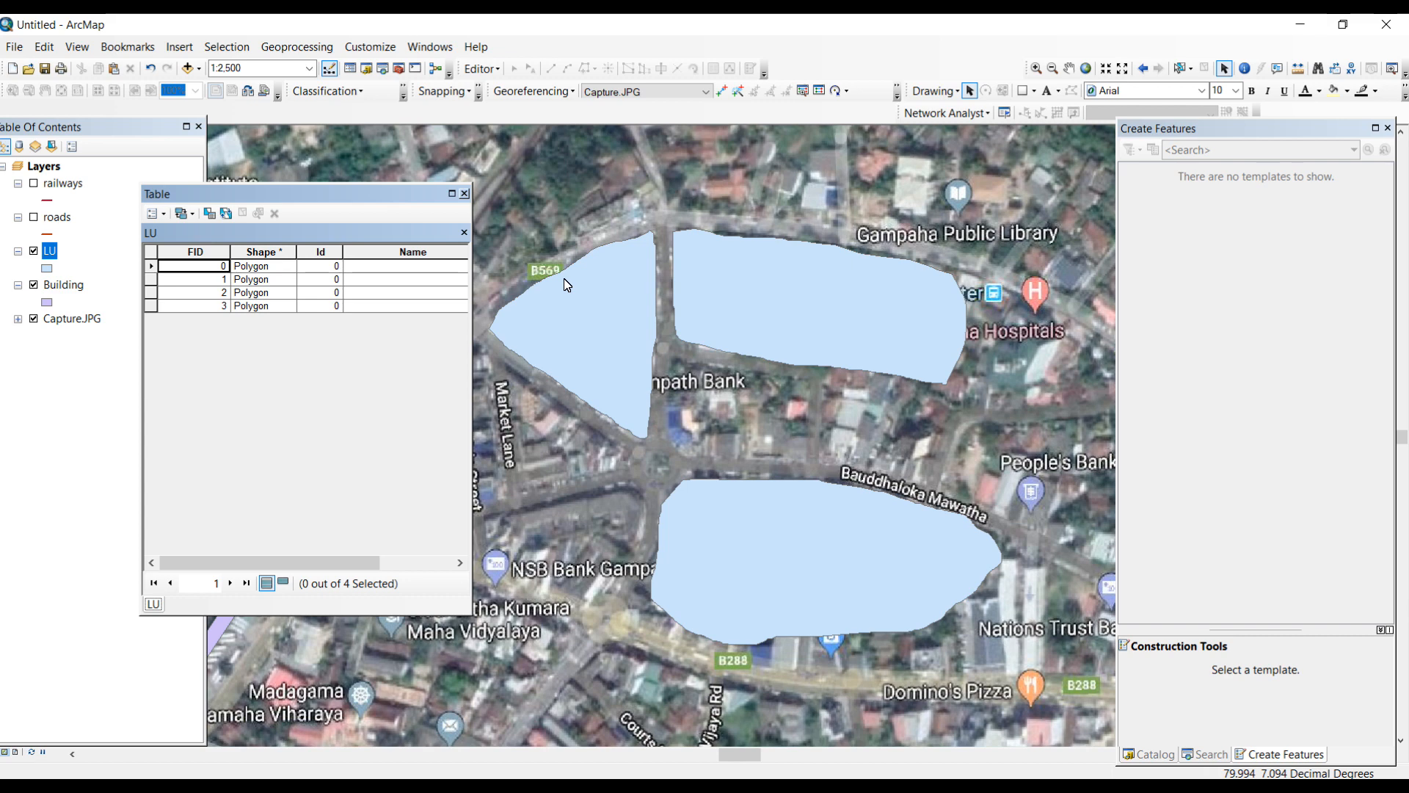
left_click(150, 266)
right_click(48, 251)
mouse_move(86, 522)
left_click(337, 522)
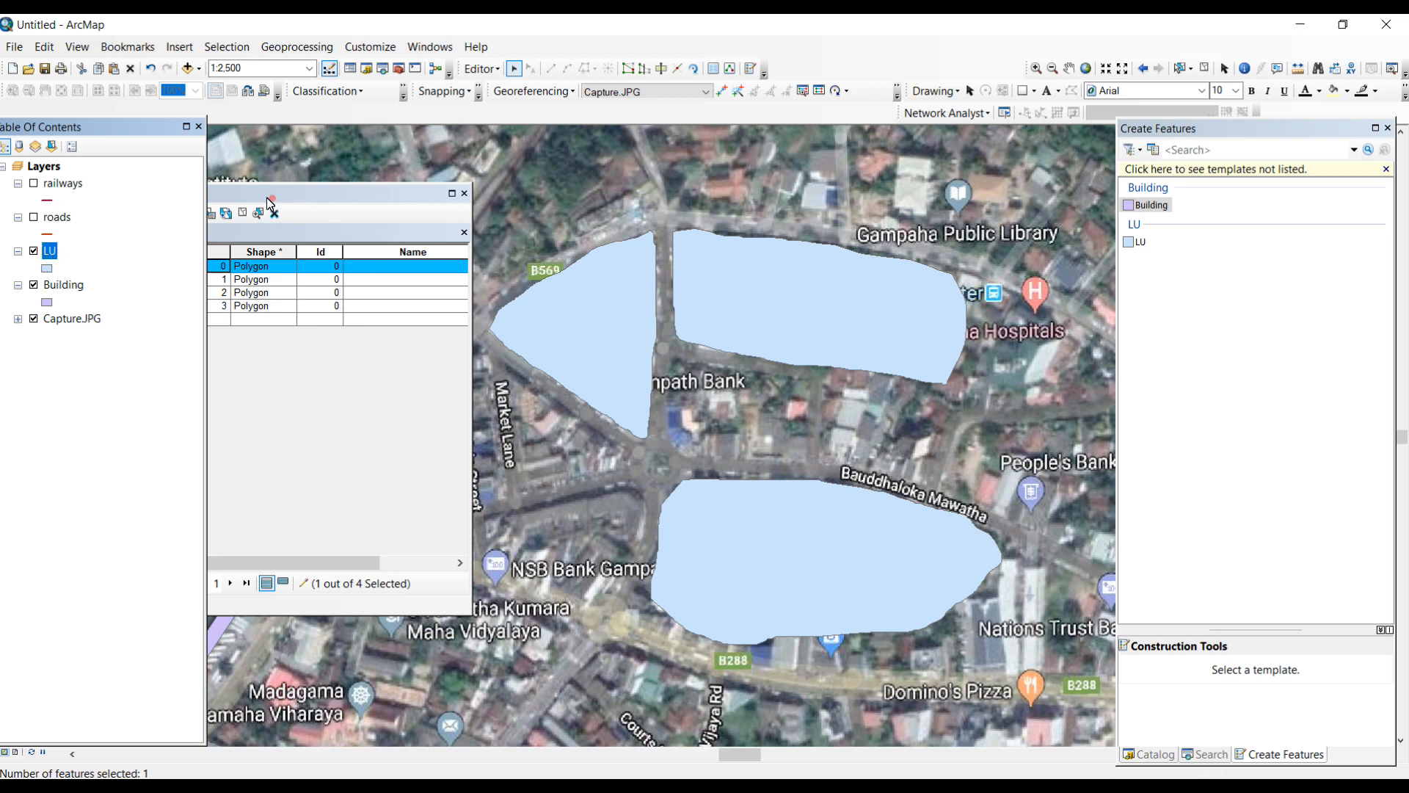
Enter BuiltUp as the Name of the first LU record, the triangular block beside Main Street
left_click(154, 264)
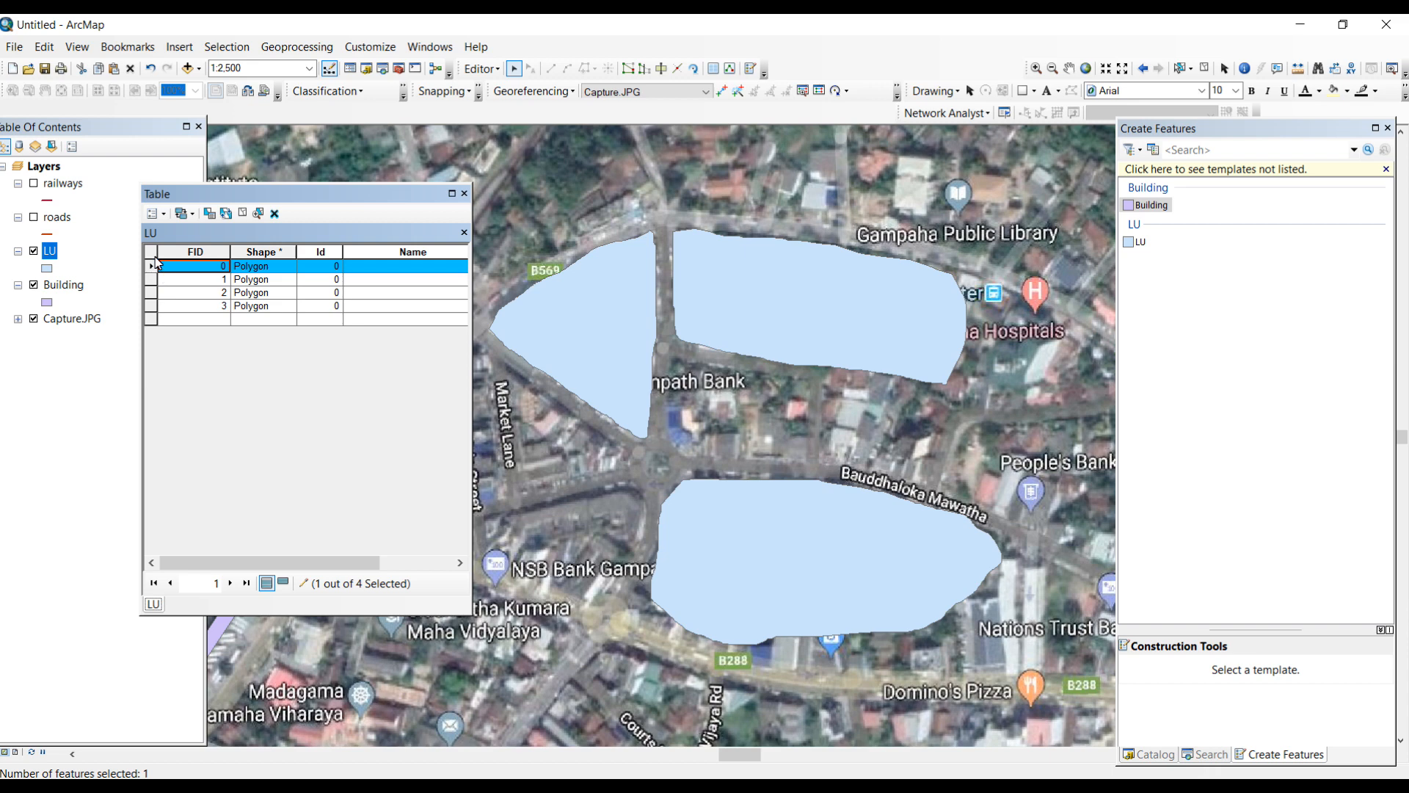
scroll(945, 438, "down", 1)
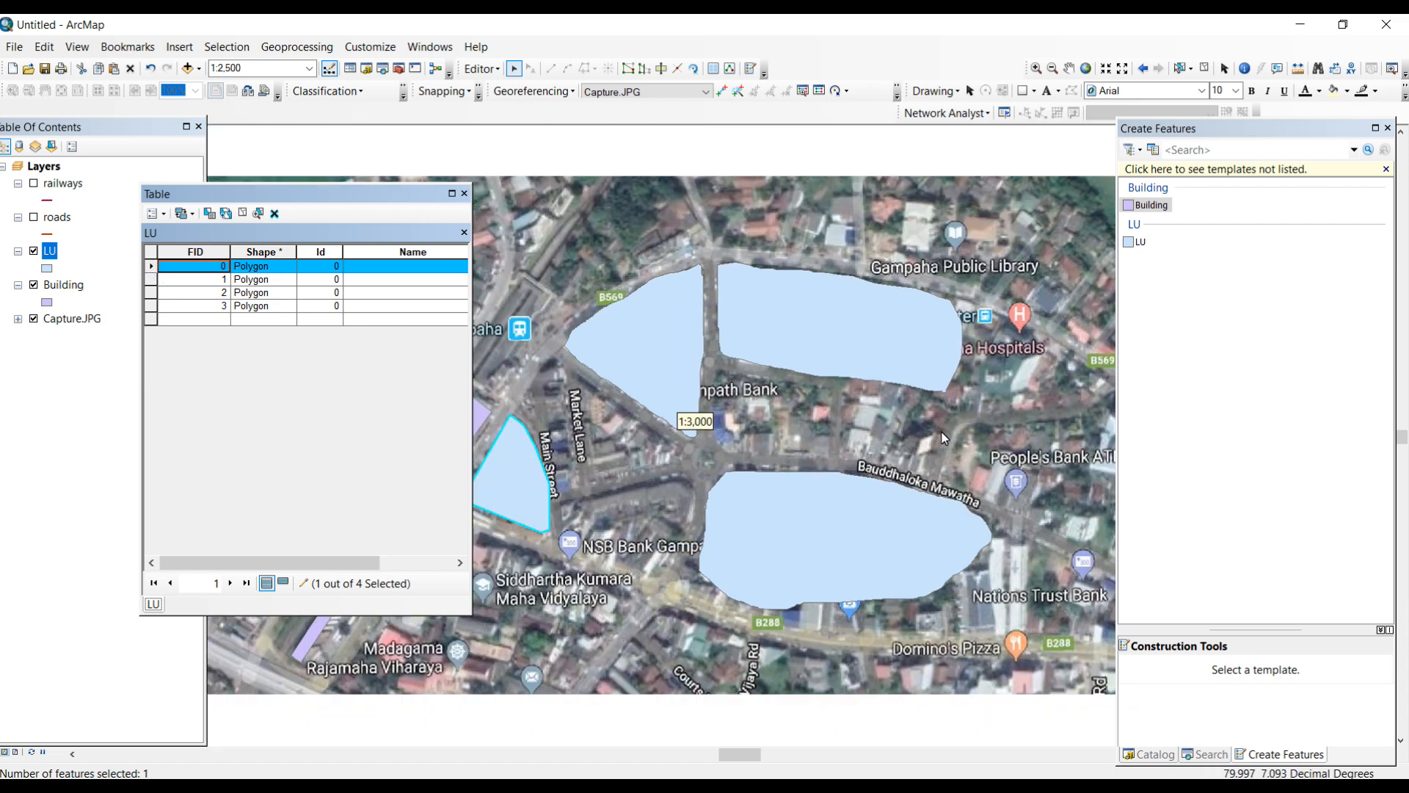
scroll(676, 455, "down", 3)
scroll(680, 467, "up", 3)
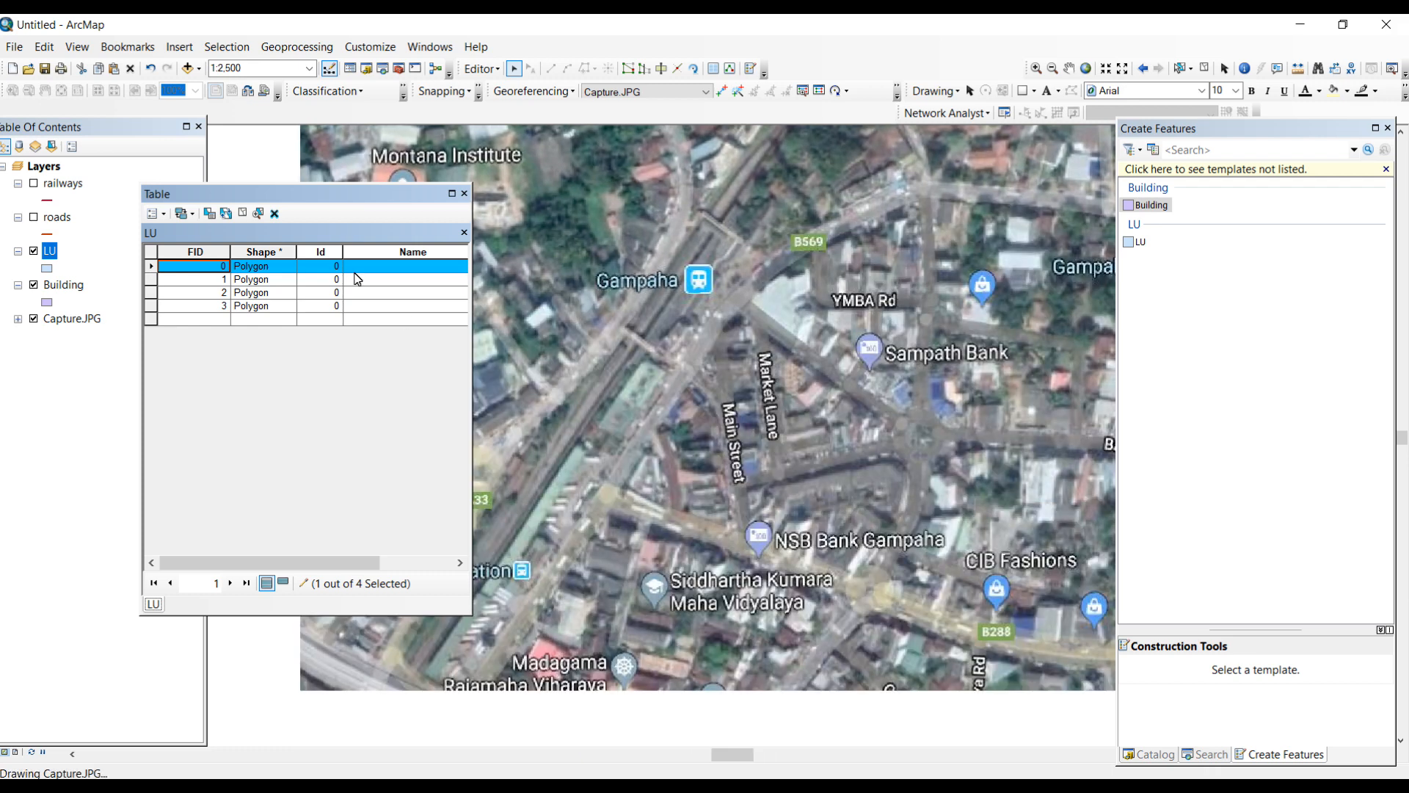
left_click(362, 268)
left_click(362, 269)
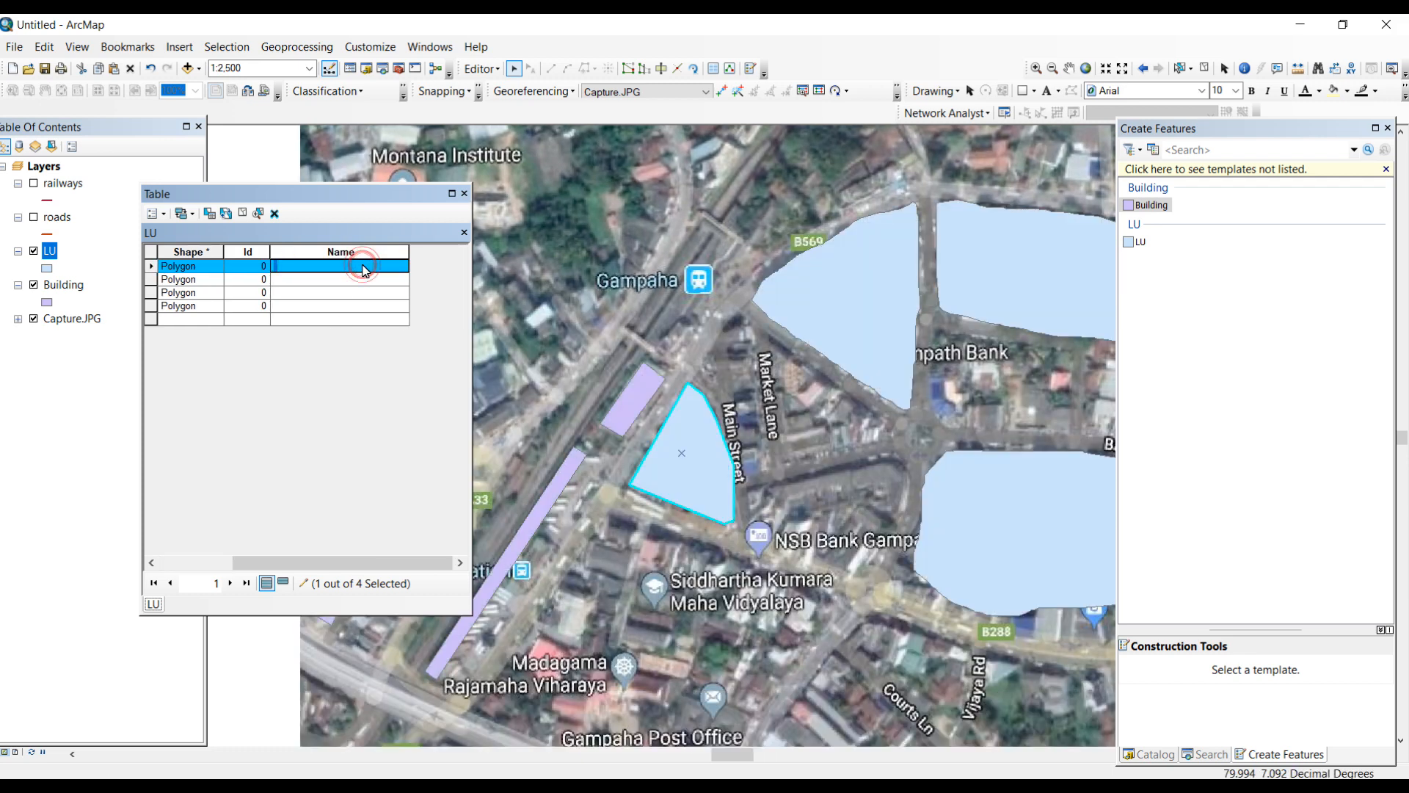
type("BuiltUp")
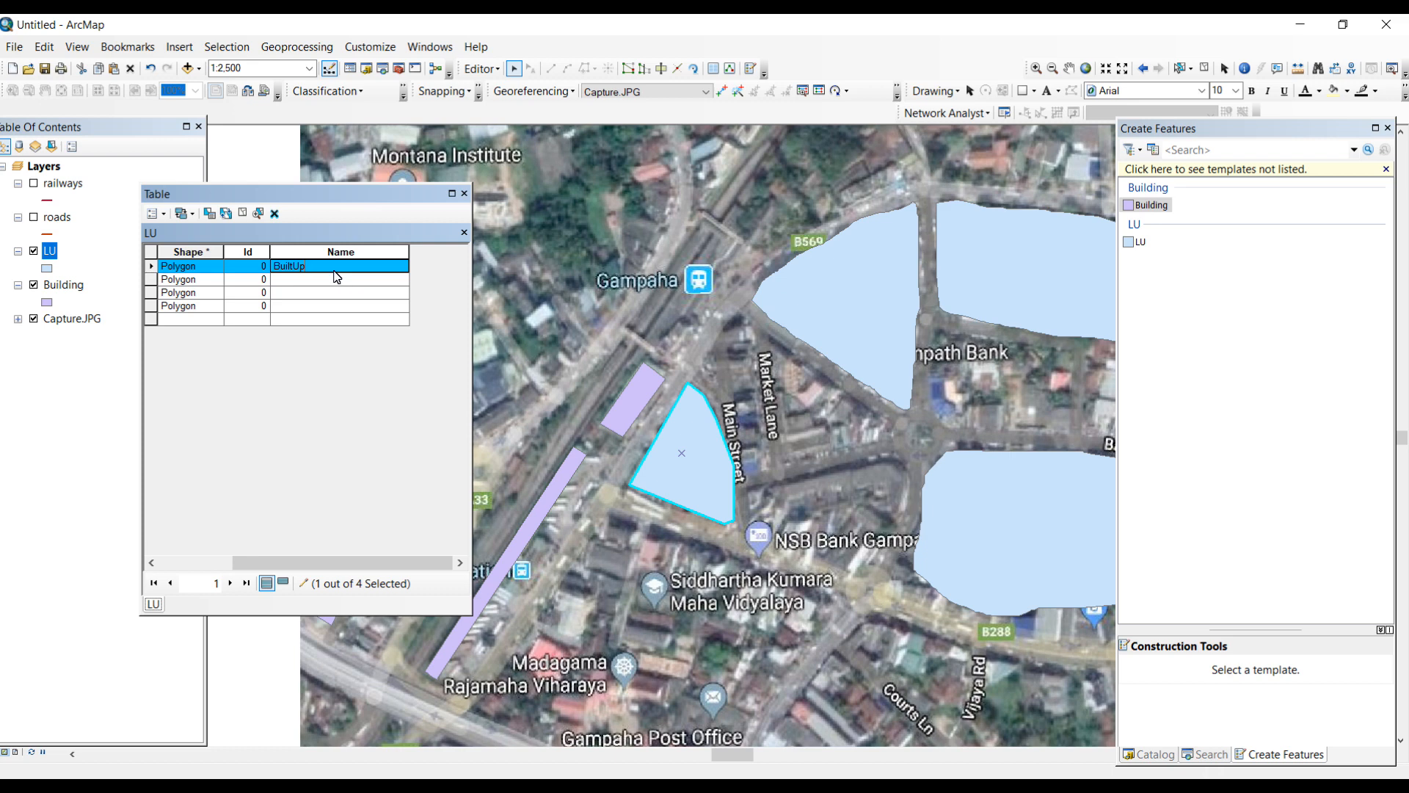
left_click(330, 269)
Highlight each remaining LU record to identify its polygon, close the attribute table, and view the whole Capture.JPG image
left_click(150, 279)
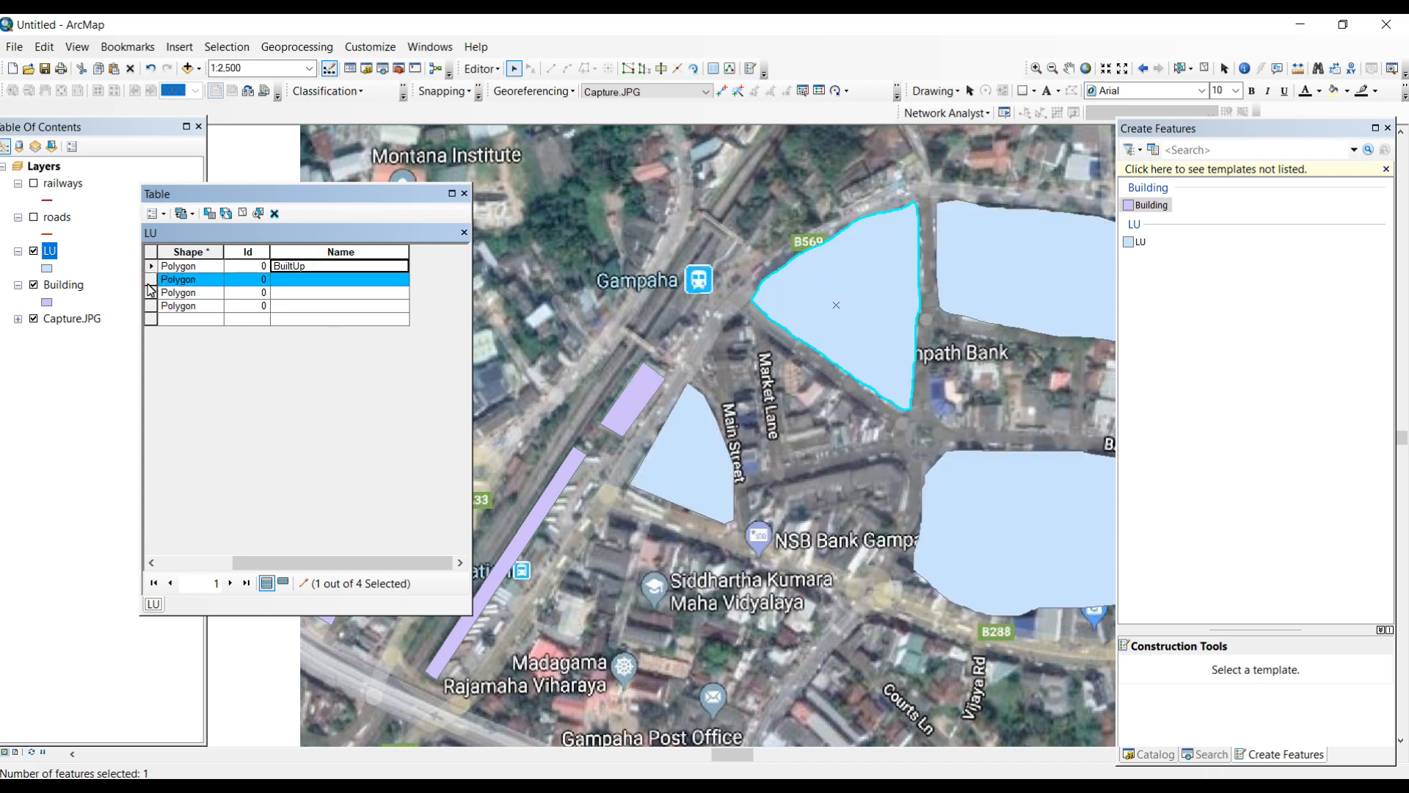
left_click(151, 292)
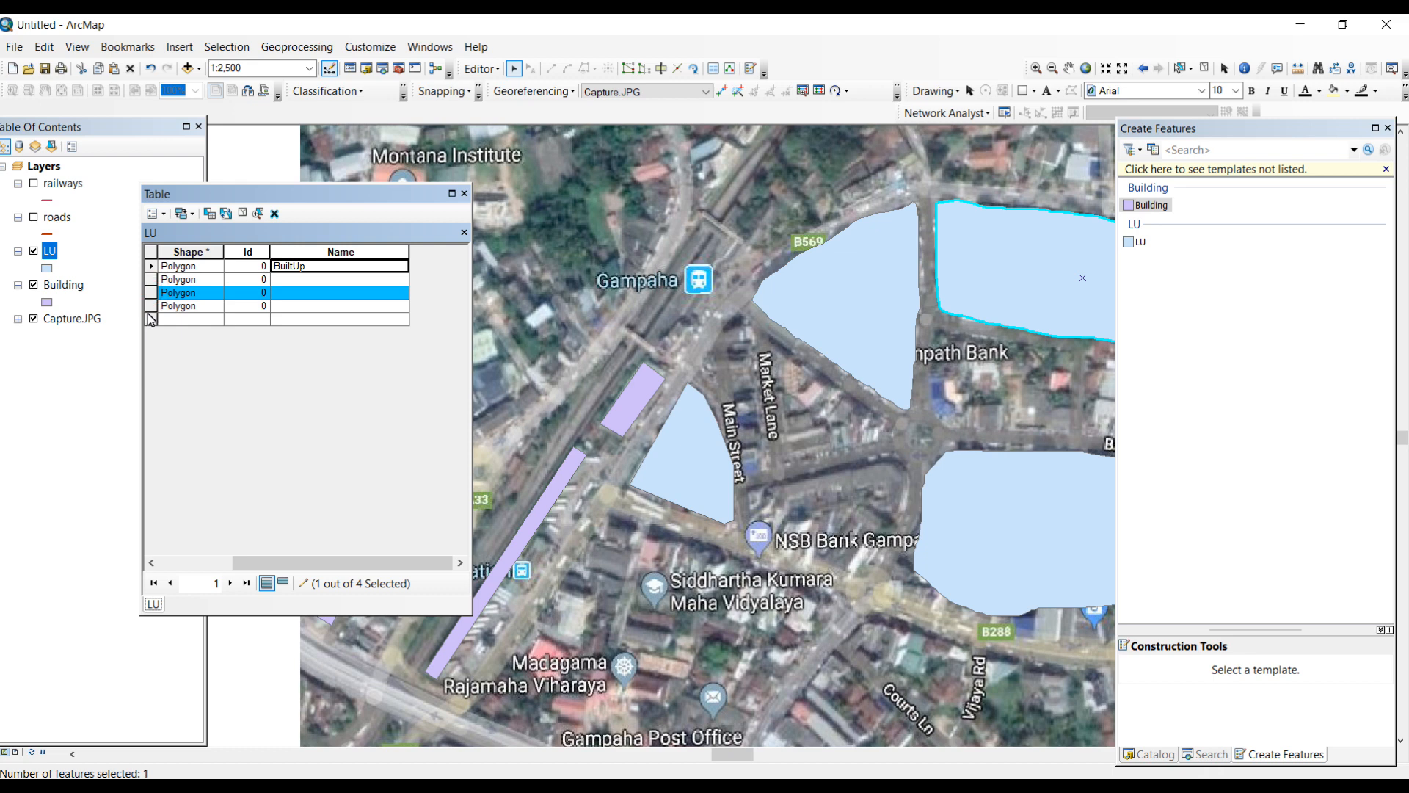
left_click(150, 305)
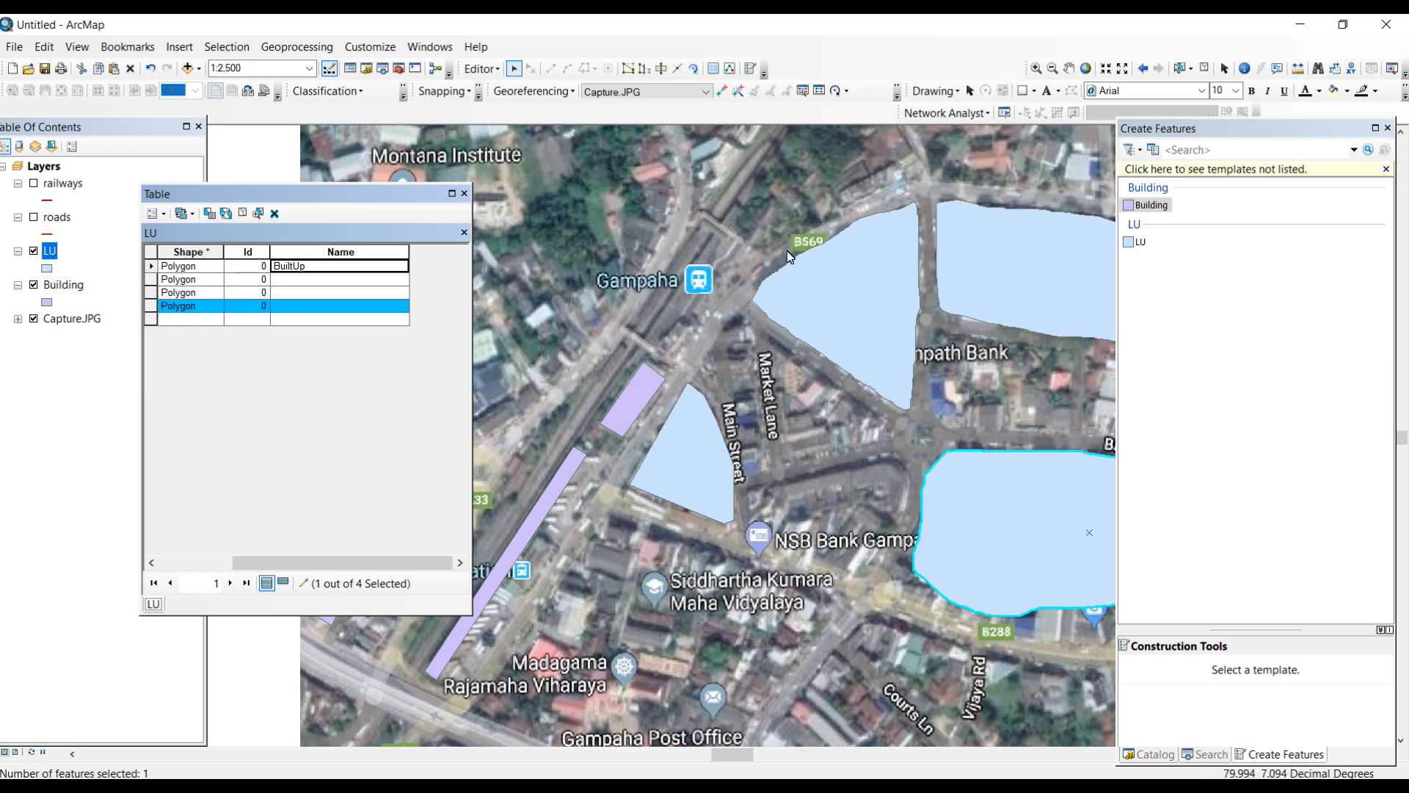
scroll(622, 363, "up", 1)
scroll(606, 363, "up", 2)
left_click(464, 193)
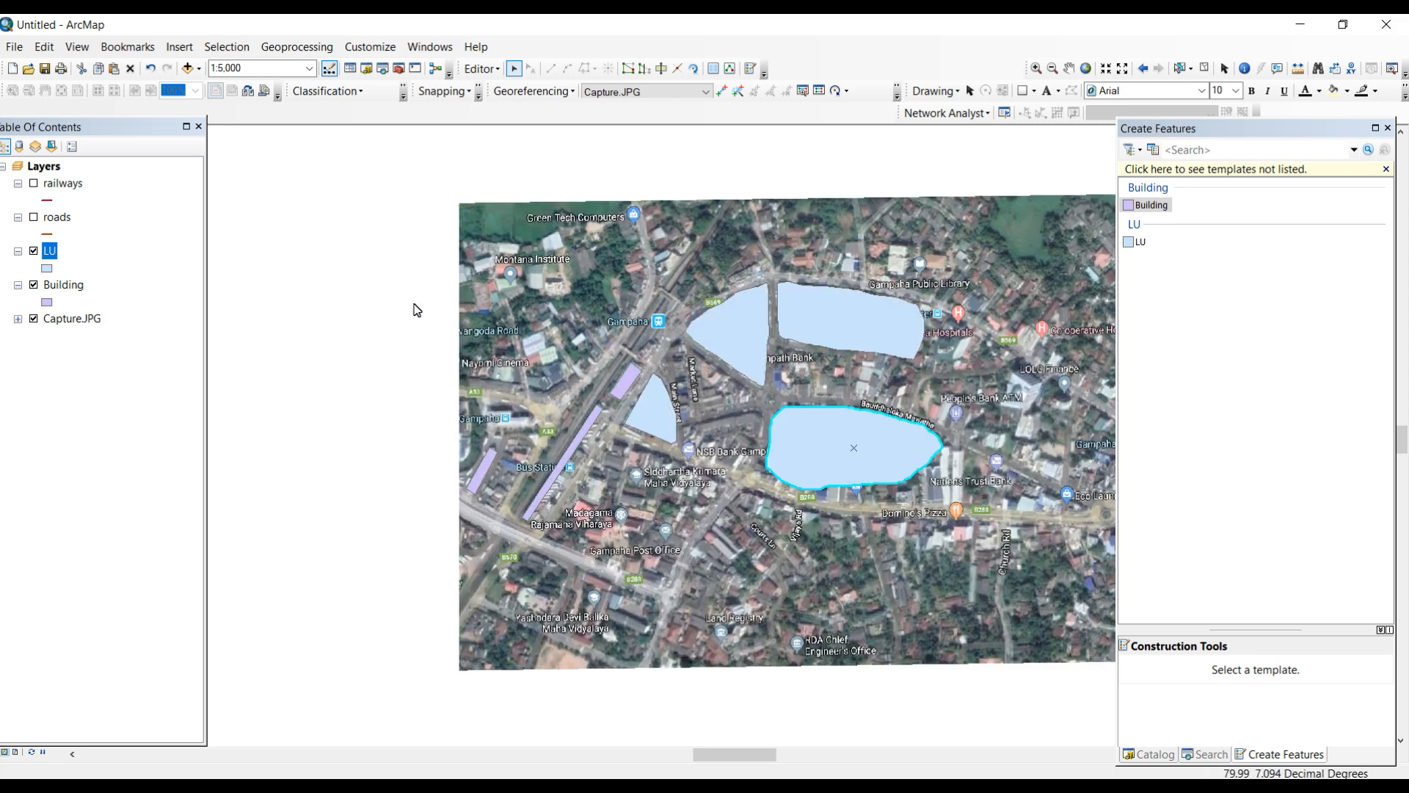
left_click_drag(863, 377, 728, 368)
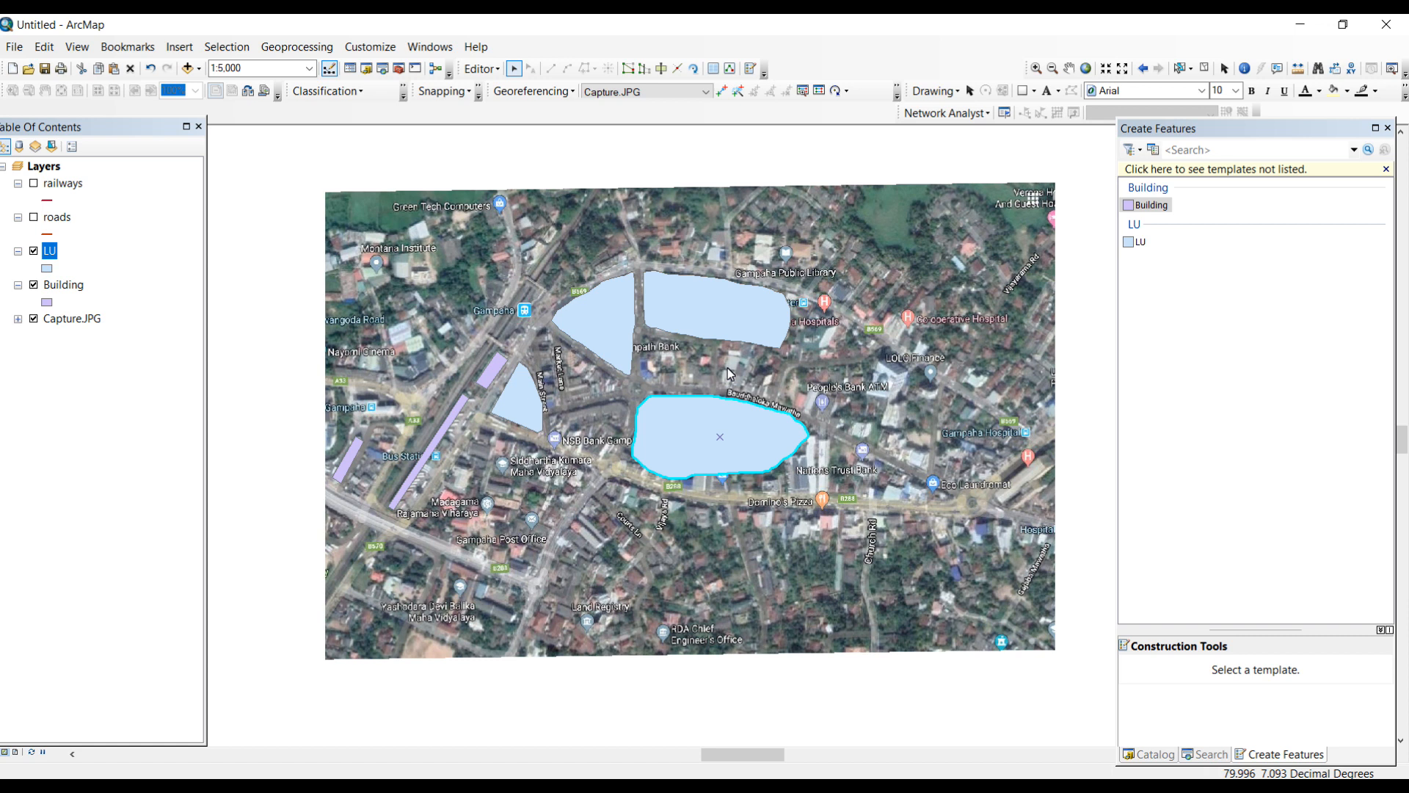
Switch to the browser, look through the Tech with Fun channel's ArcGIS tutorial videos on YouTube, and return to ArcMap
left_click(589, 783)
left_click(635, 737)
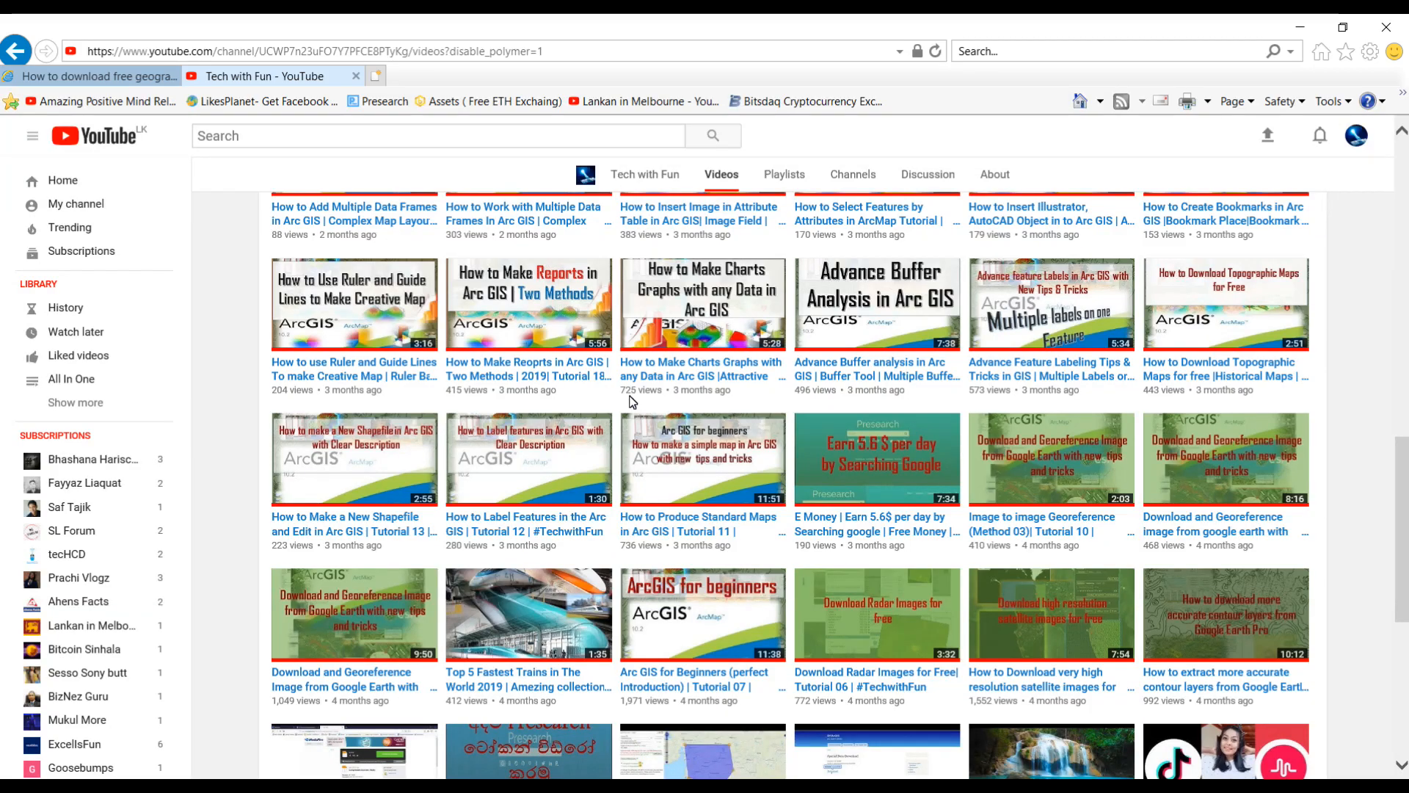
scroll(633, 402, "up", 10)
scroll(634, 476, "down", 10)
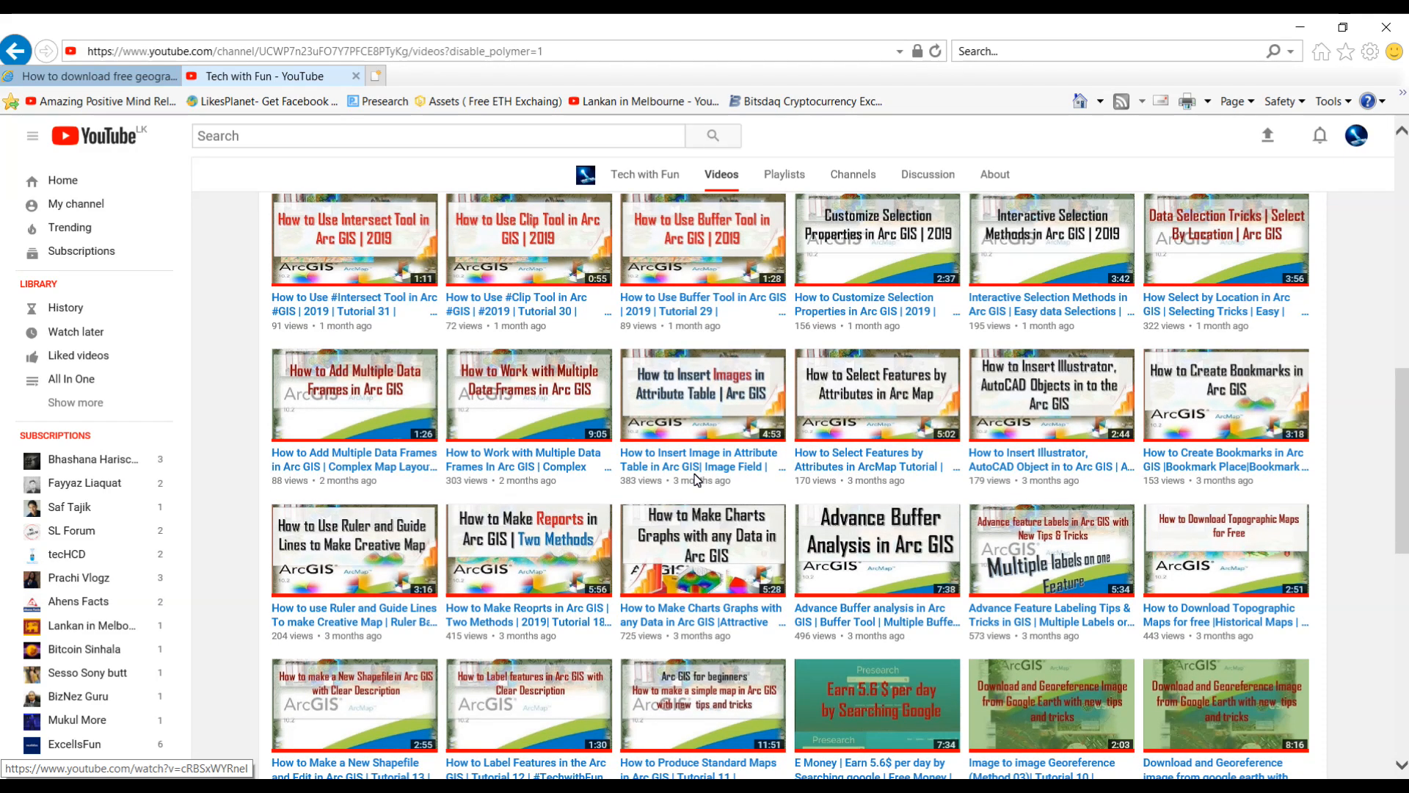
scroll(697, 481, "down", 3)
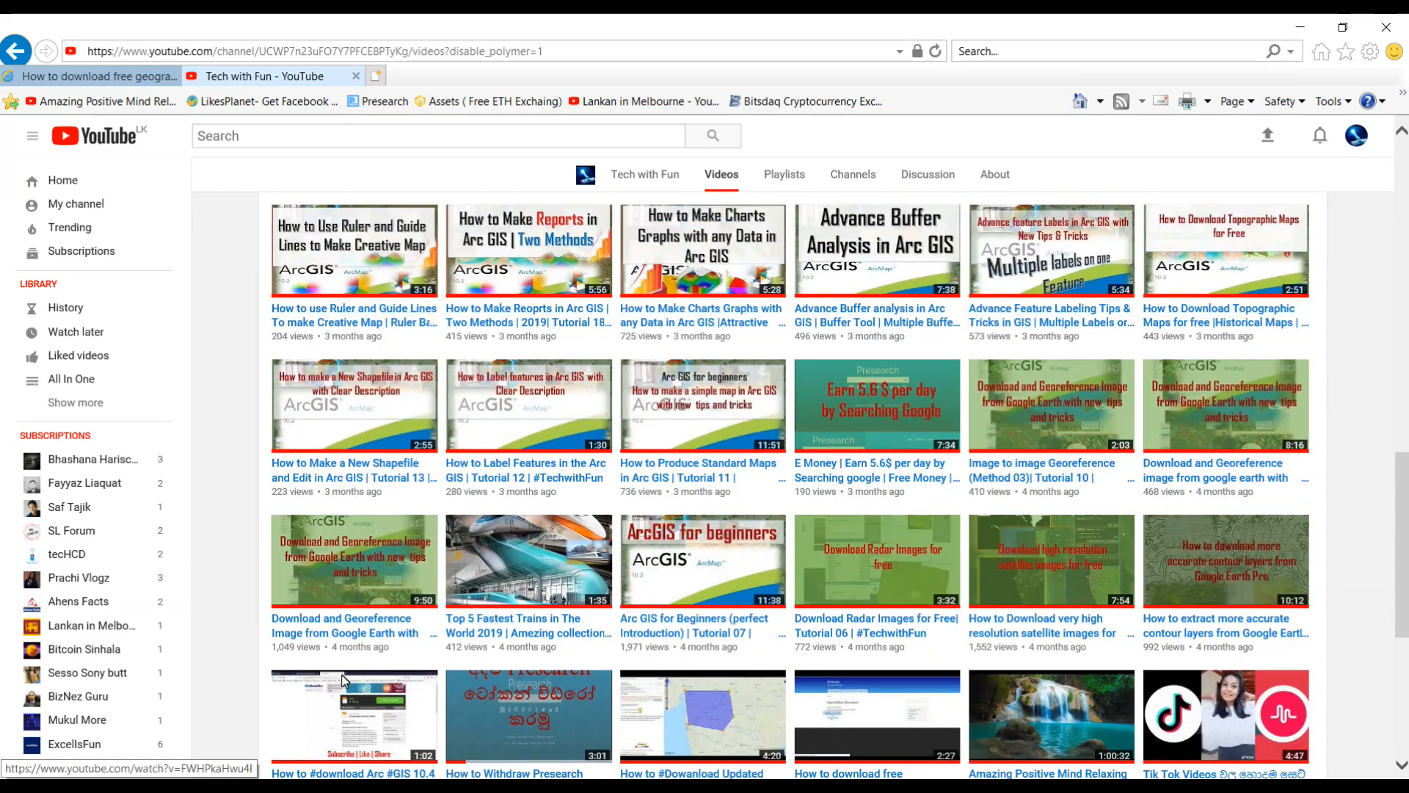
scroll(739, 534, "down", 1)
scroll(739, 533, "down", 3)
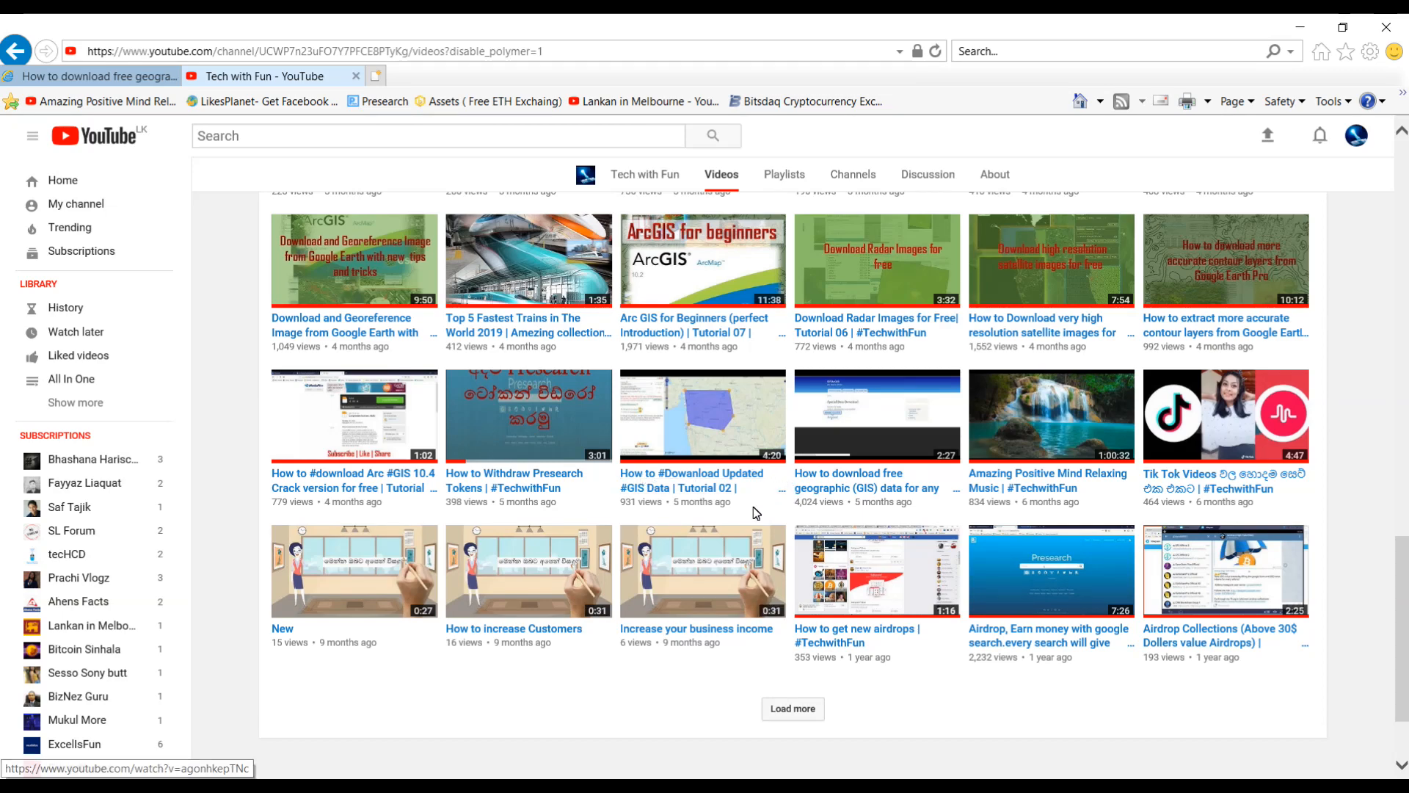
scroll(844, 479, "up", 5)
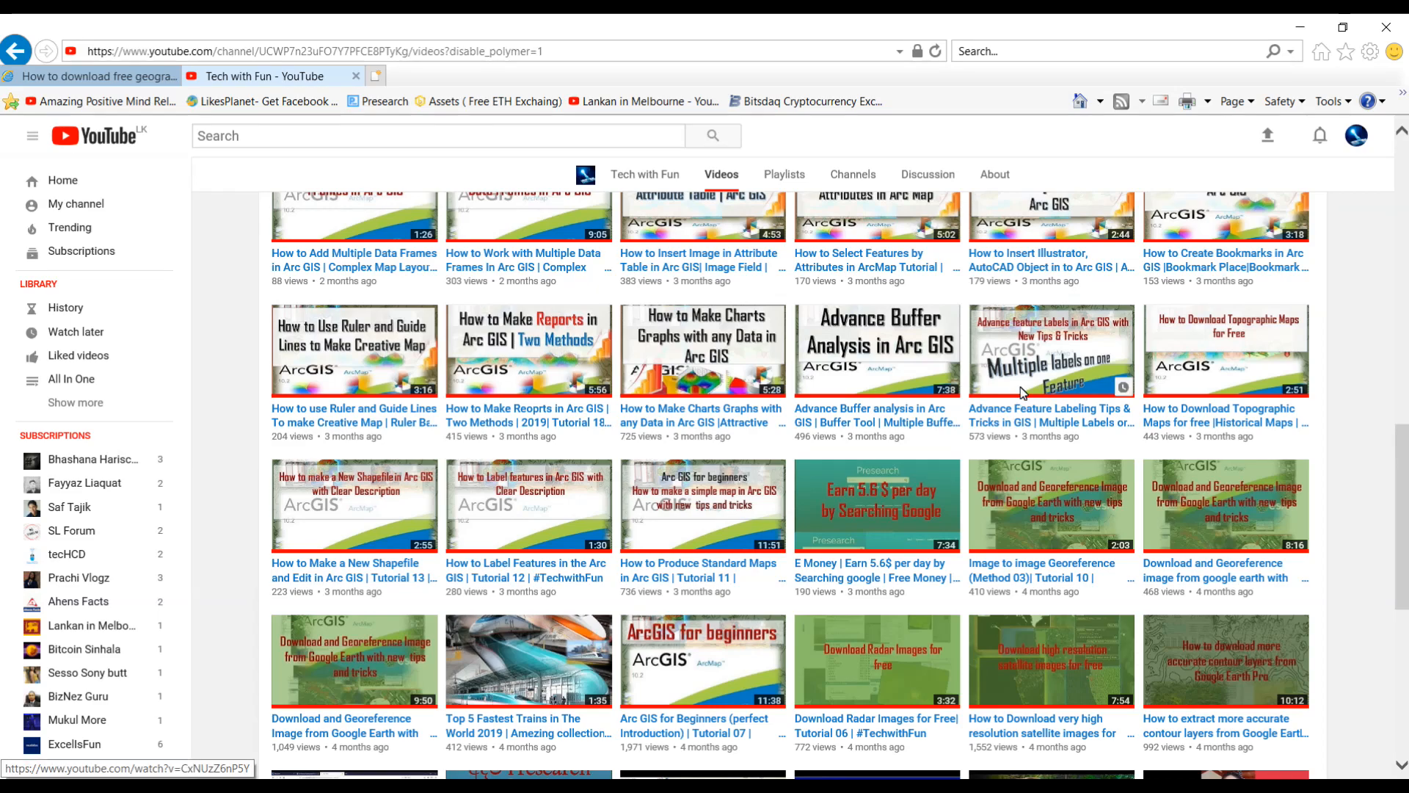
scroll(763, 530, "up", 1)
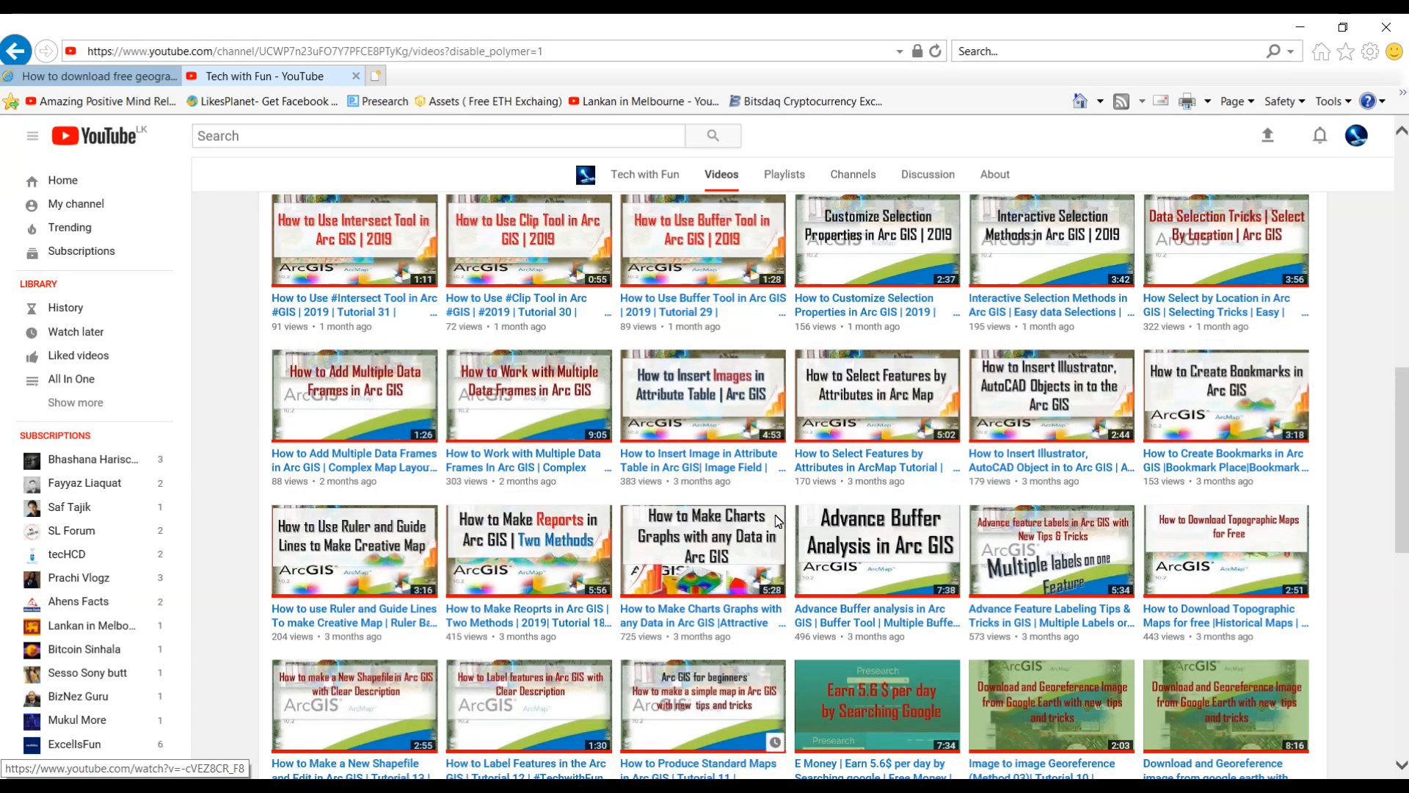
scroll(701, 455, "up", 3)
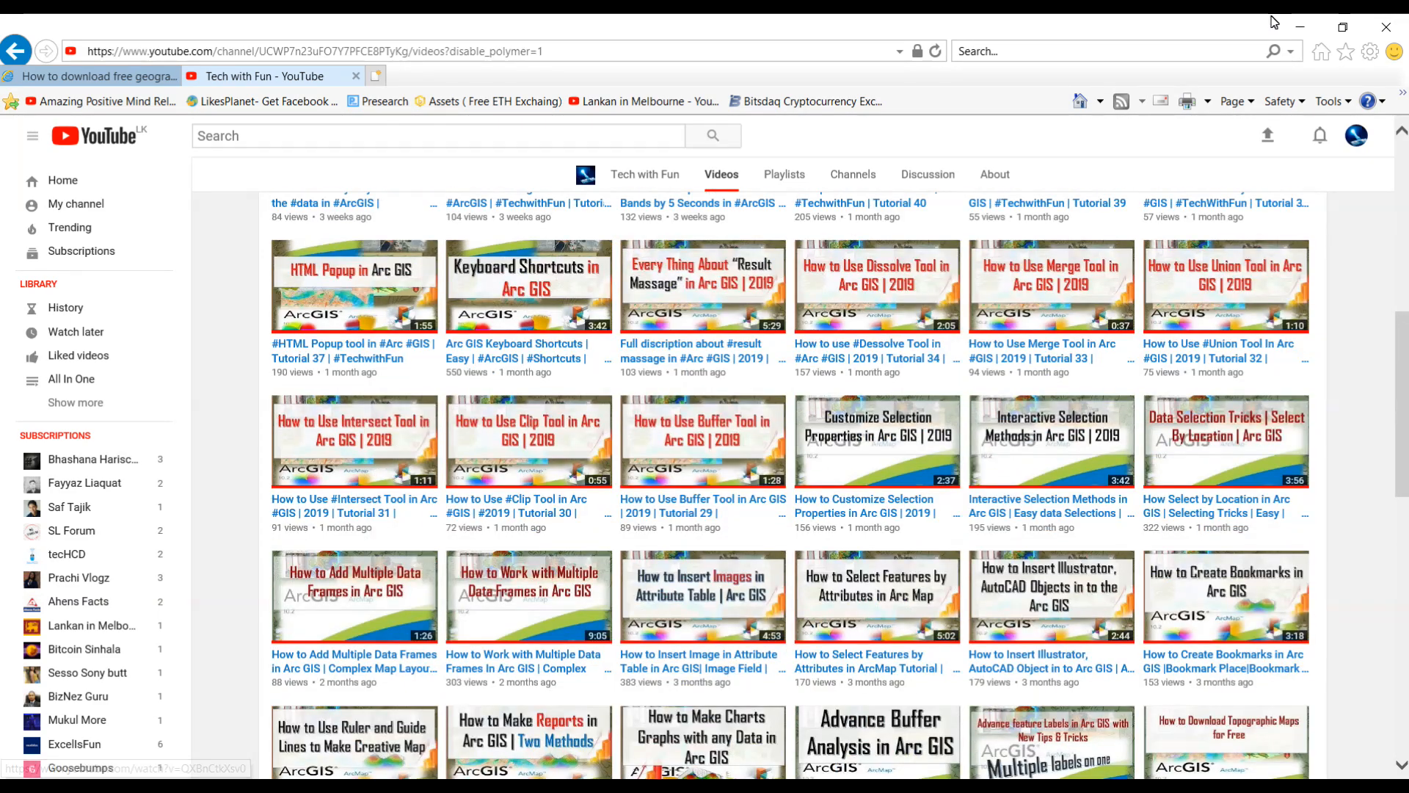
left_click(1296, 33)
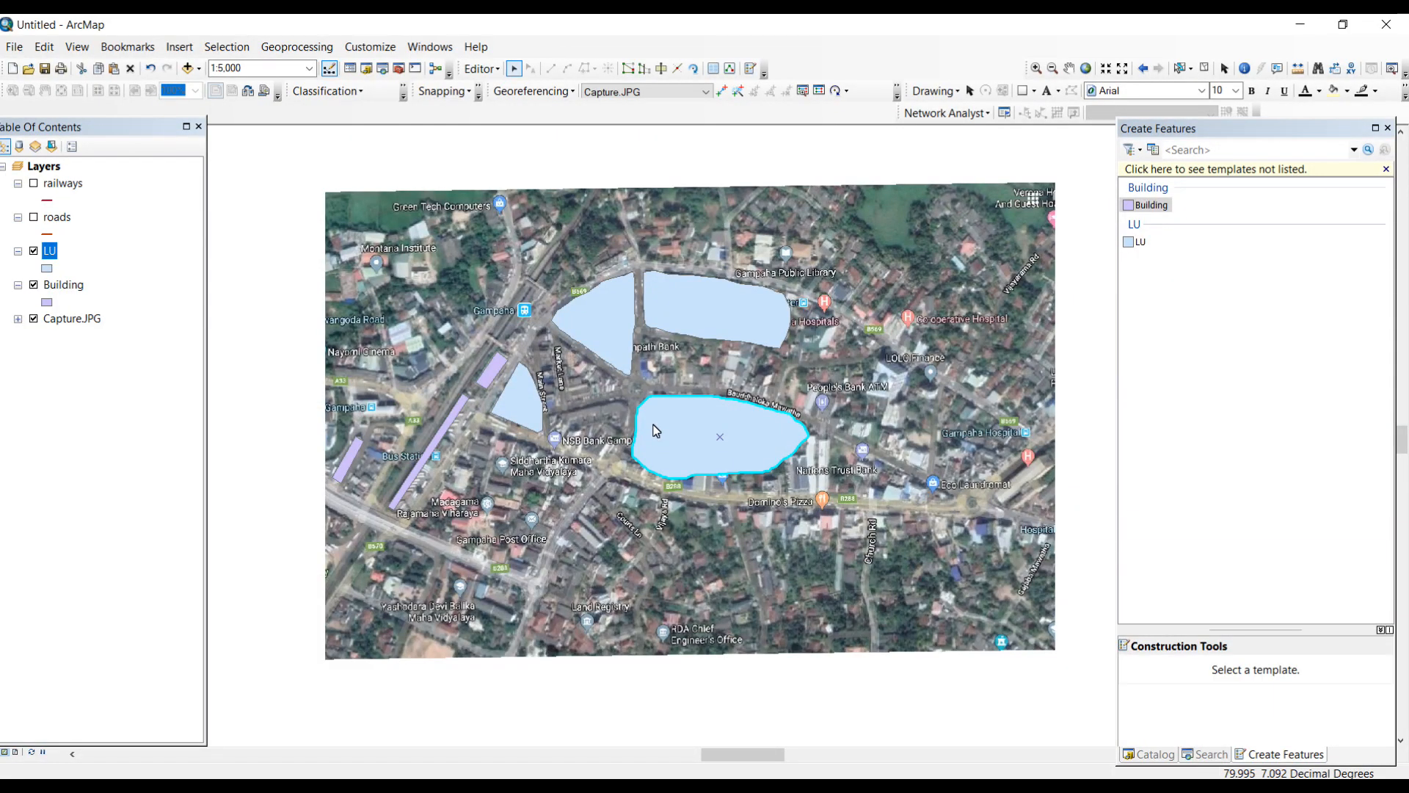